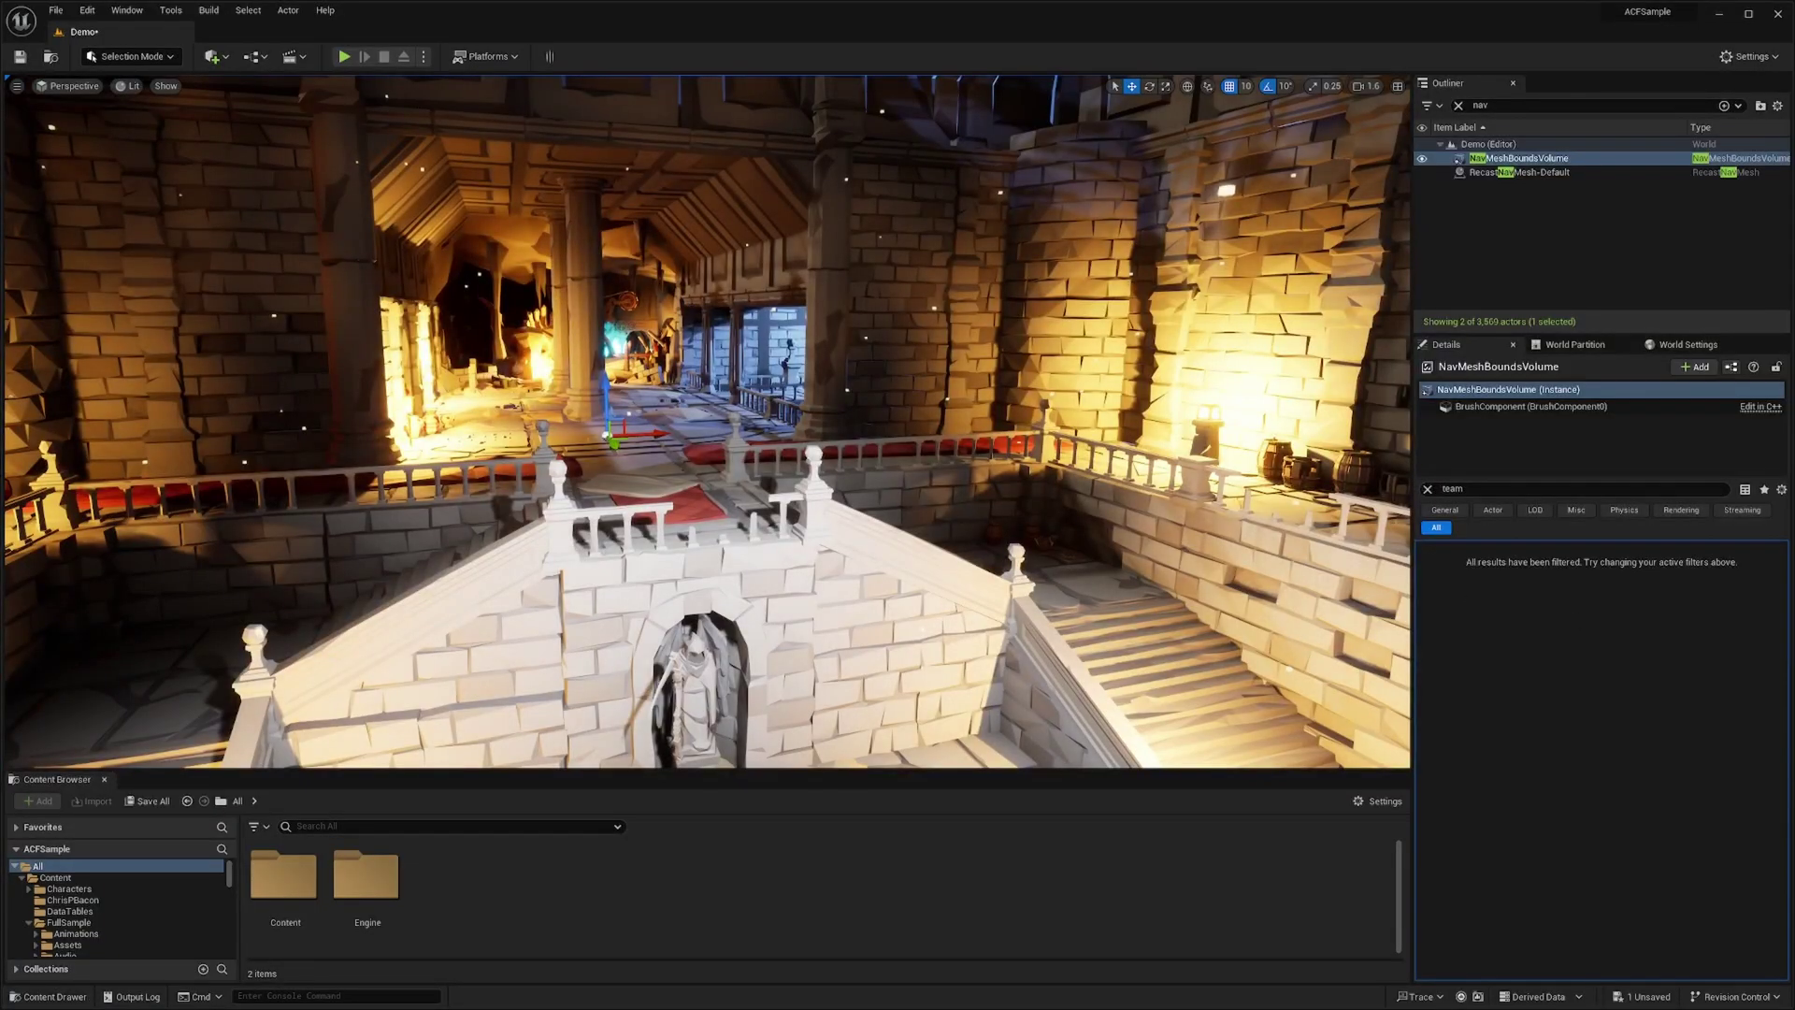
# Search all content for "navmesh" and frame the level's existing NavMeshBoundsVolume in the viewport.
pyautogui.click(68, 867)
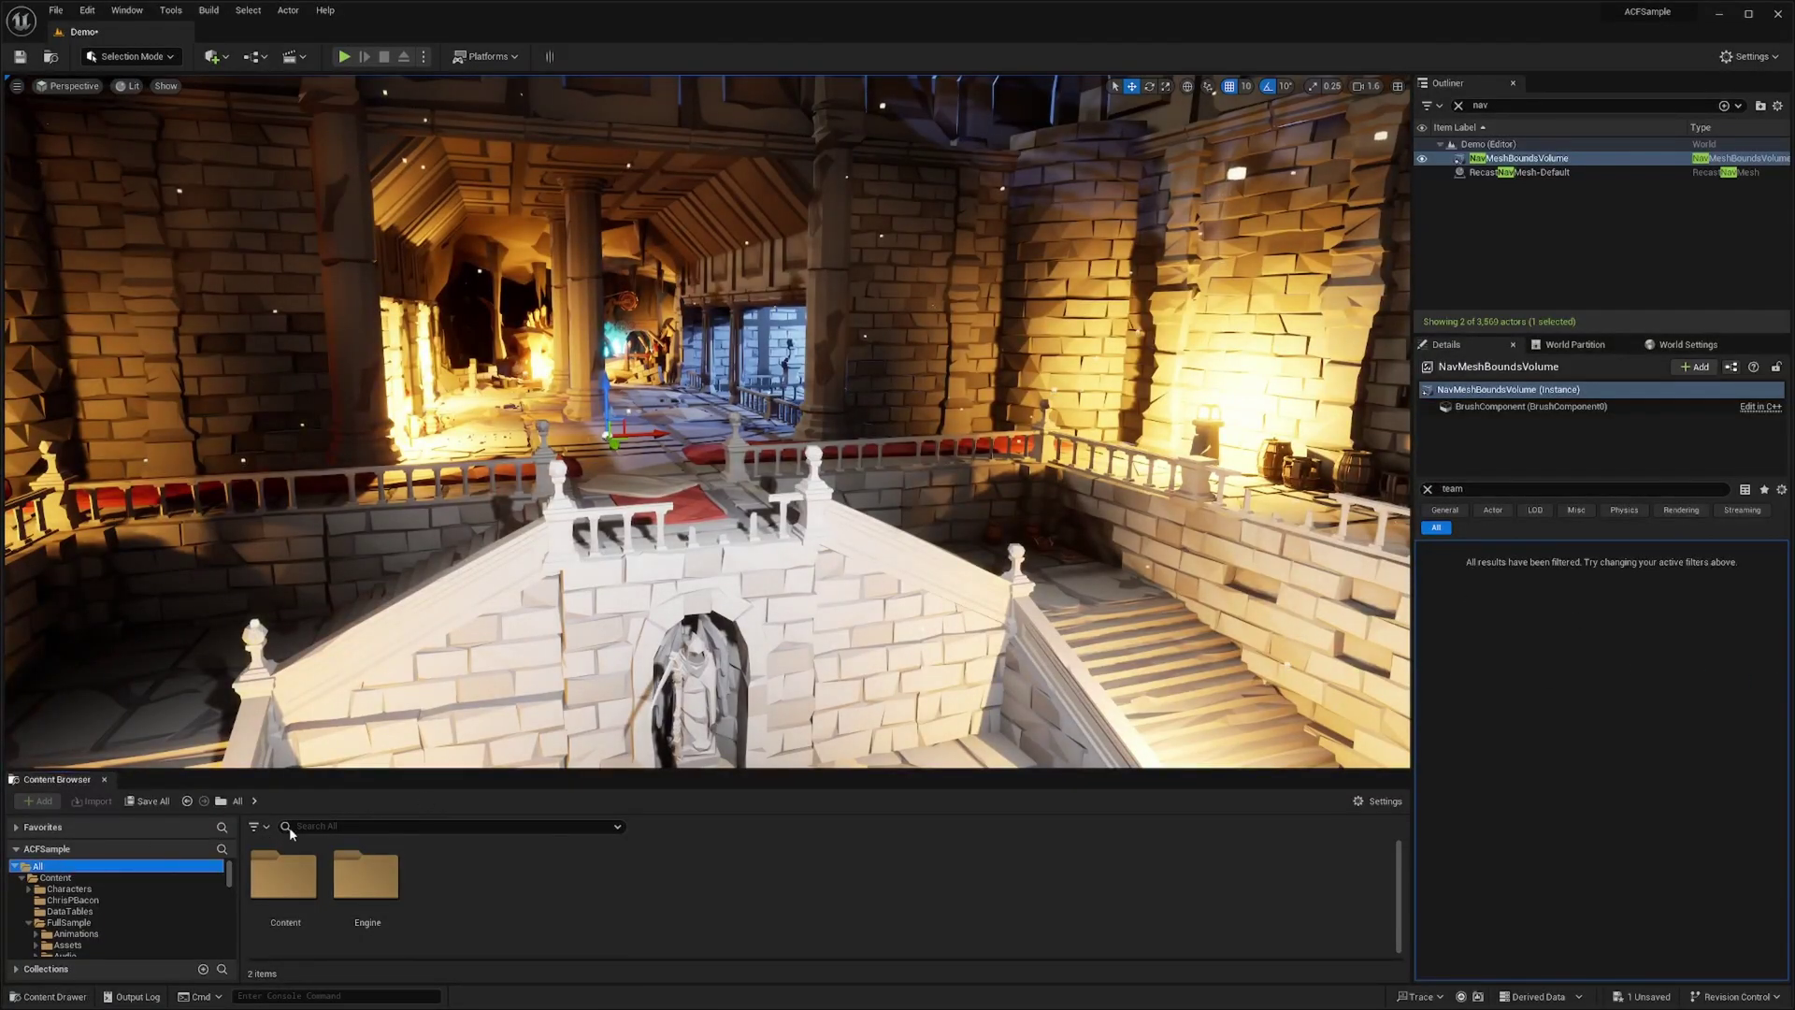
pyautogui.write('navmes')
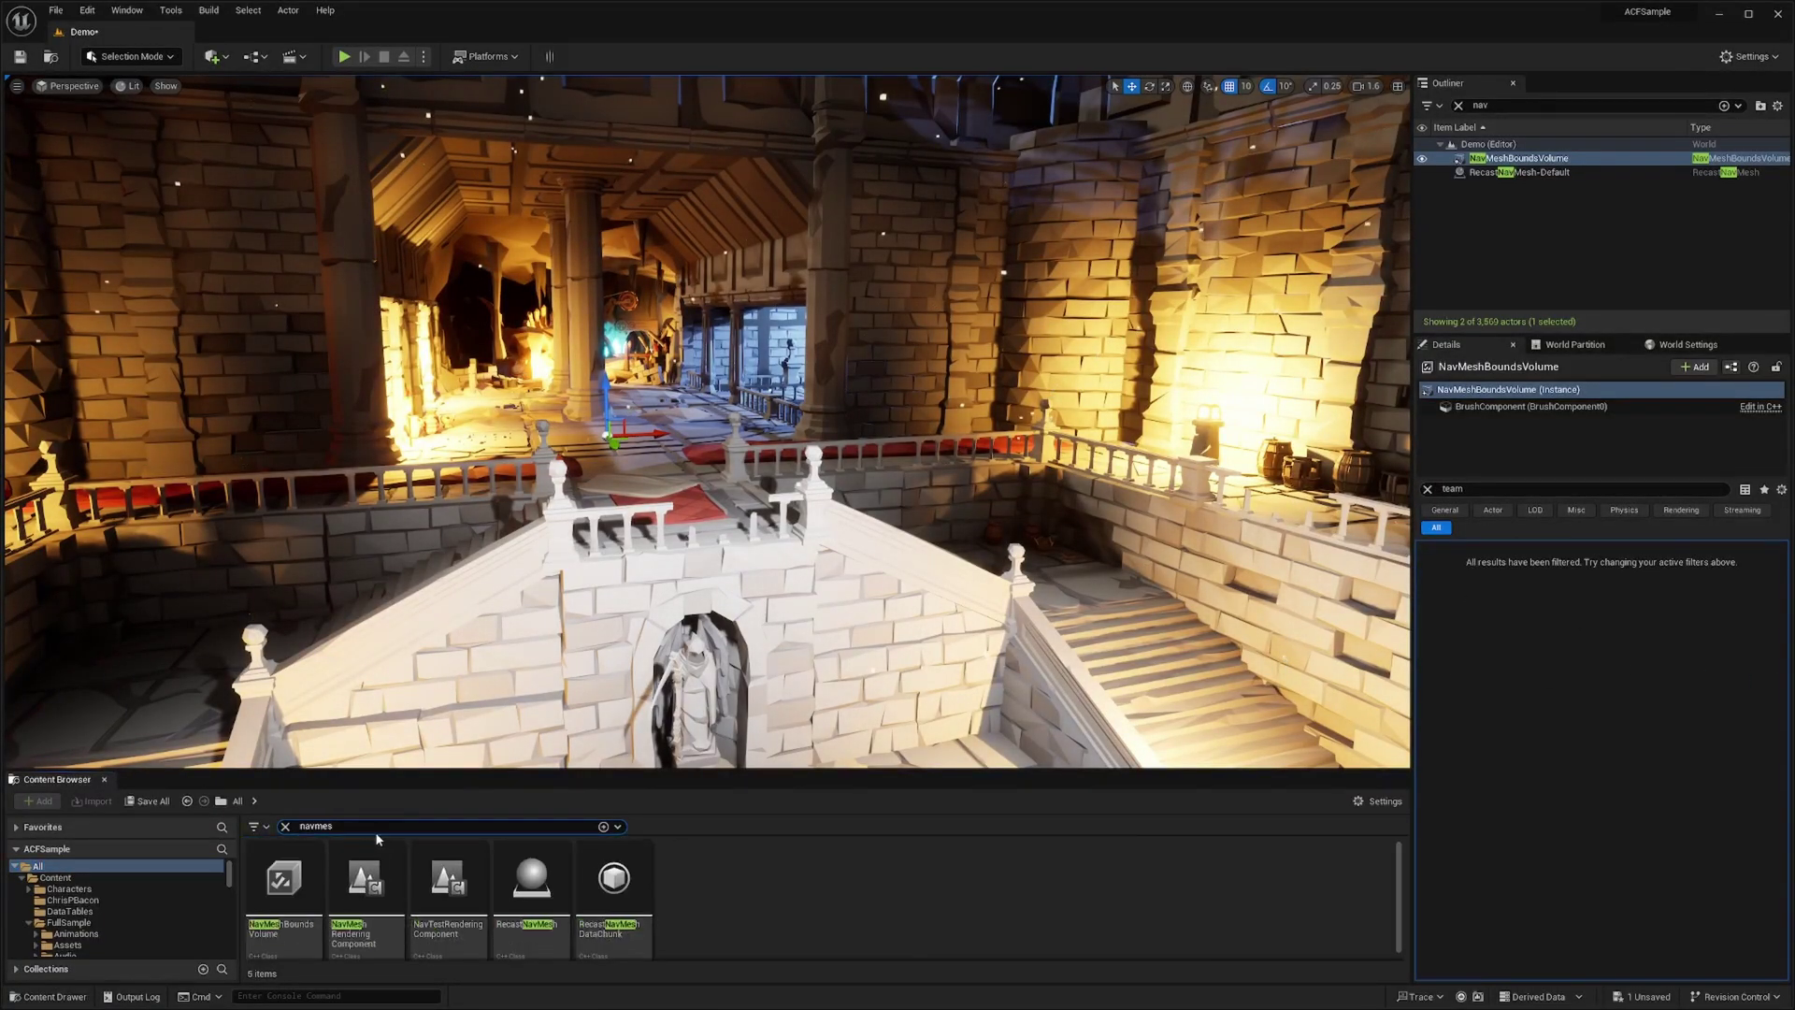
pyautogui.write('h')
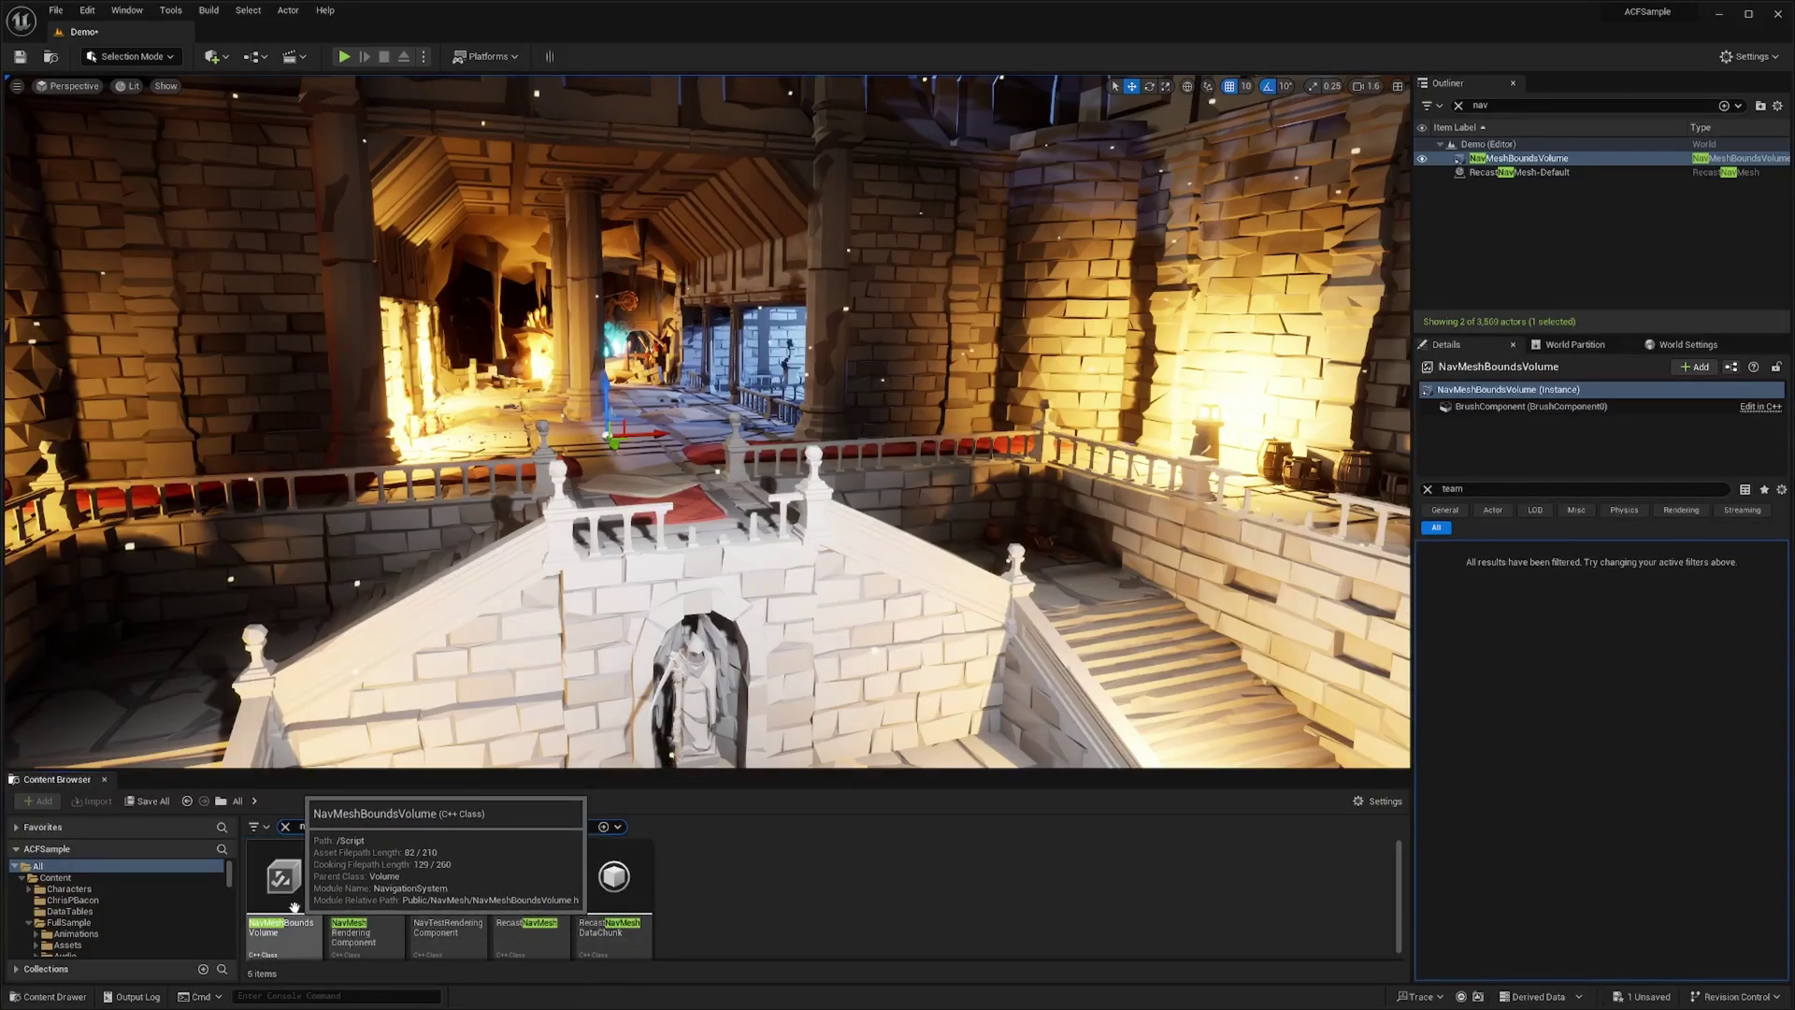
pyautogui.write('f')
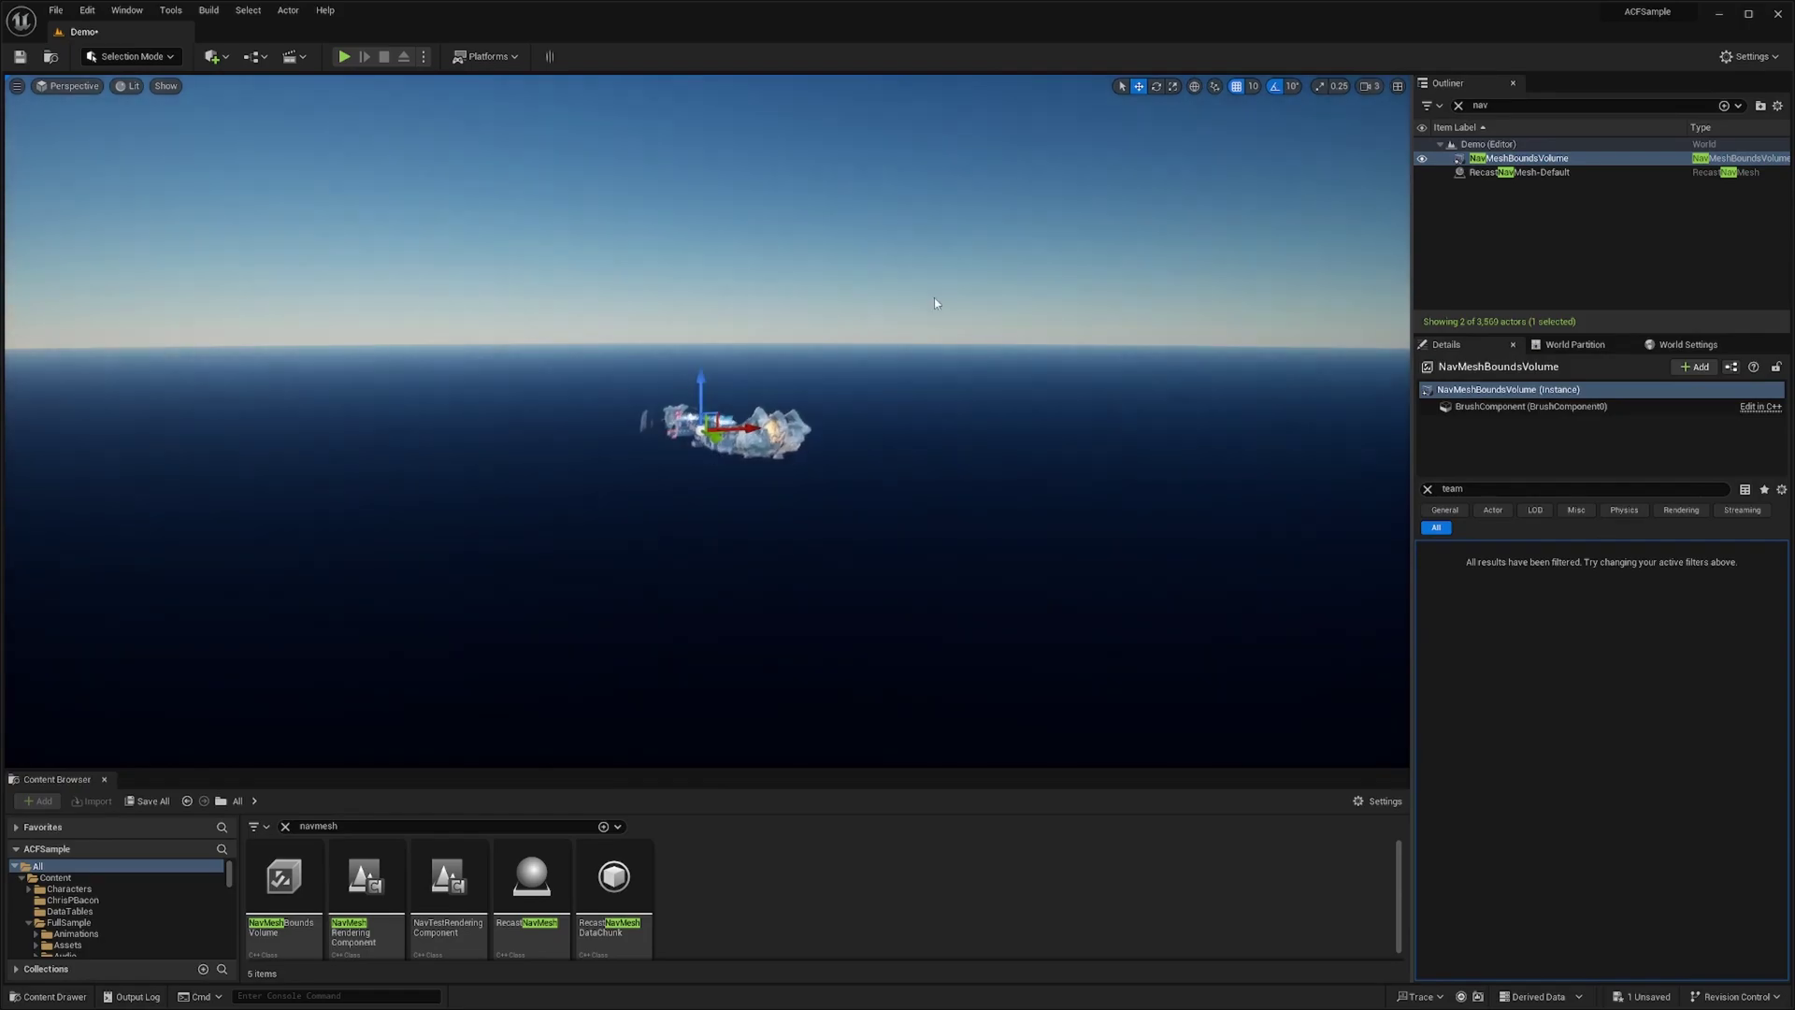
pyautogui.scroll(5, 935, 302)
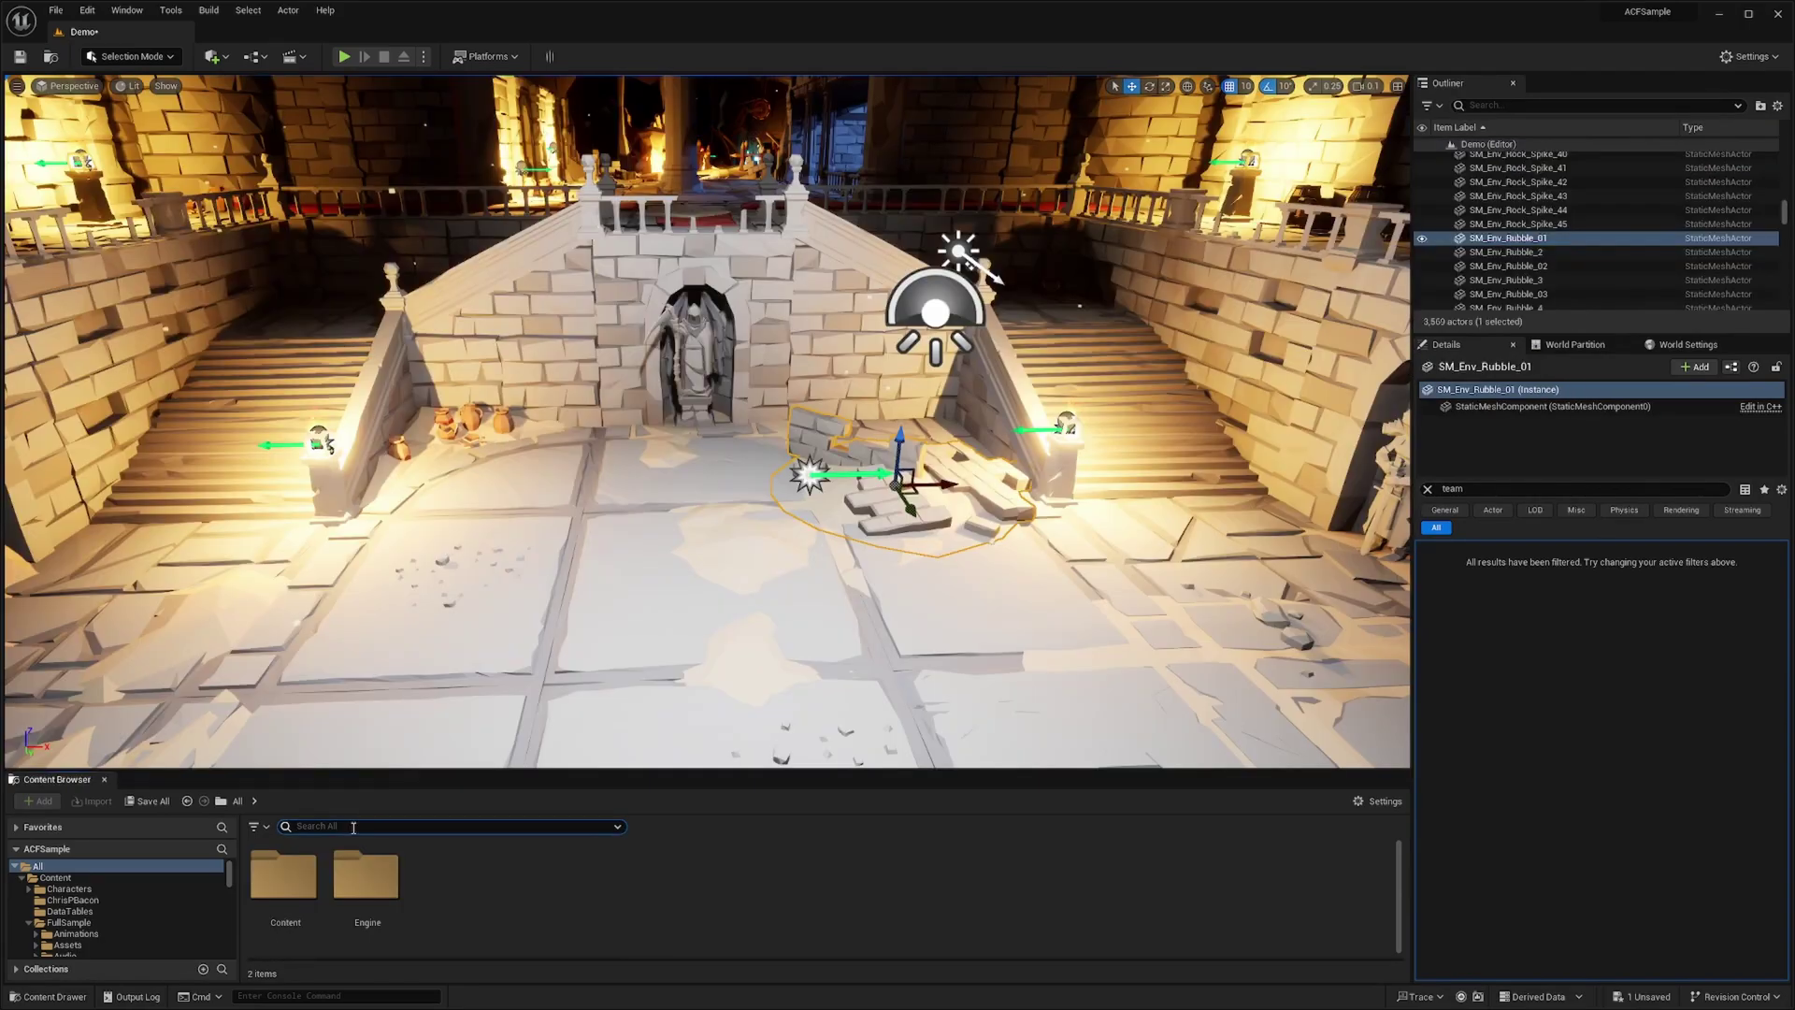
# Find assets matching "ACFAIGr" and place an ACFAIGroupSpawnerBP on the courtyard floor in front of the statue niche.
pyautogui.click(353, 827)
pyautogui.write('ACFAIGr')
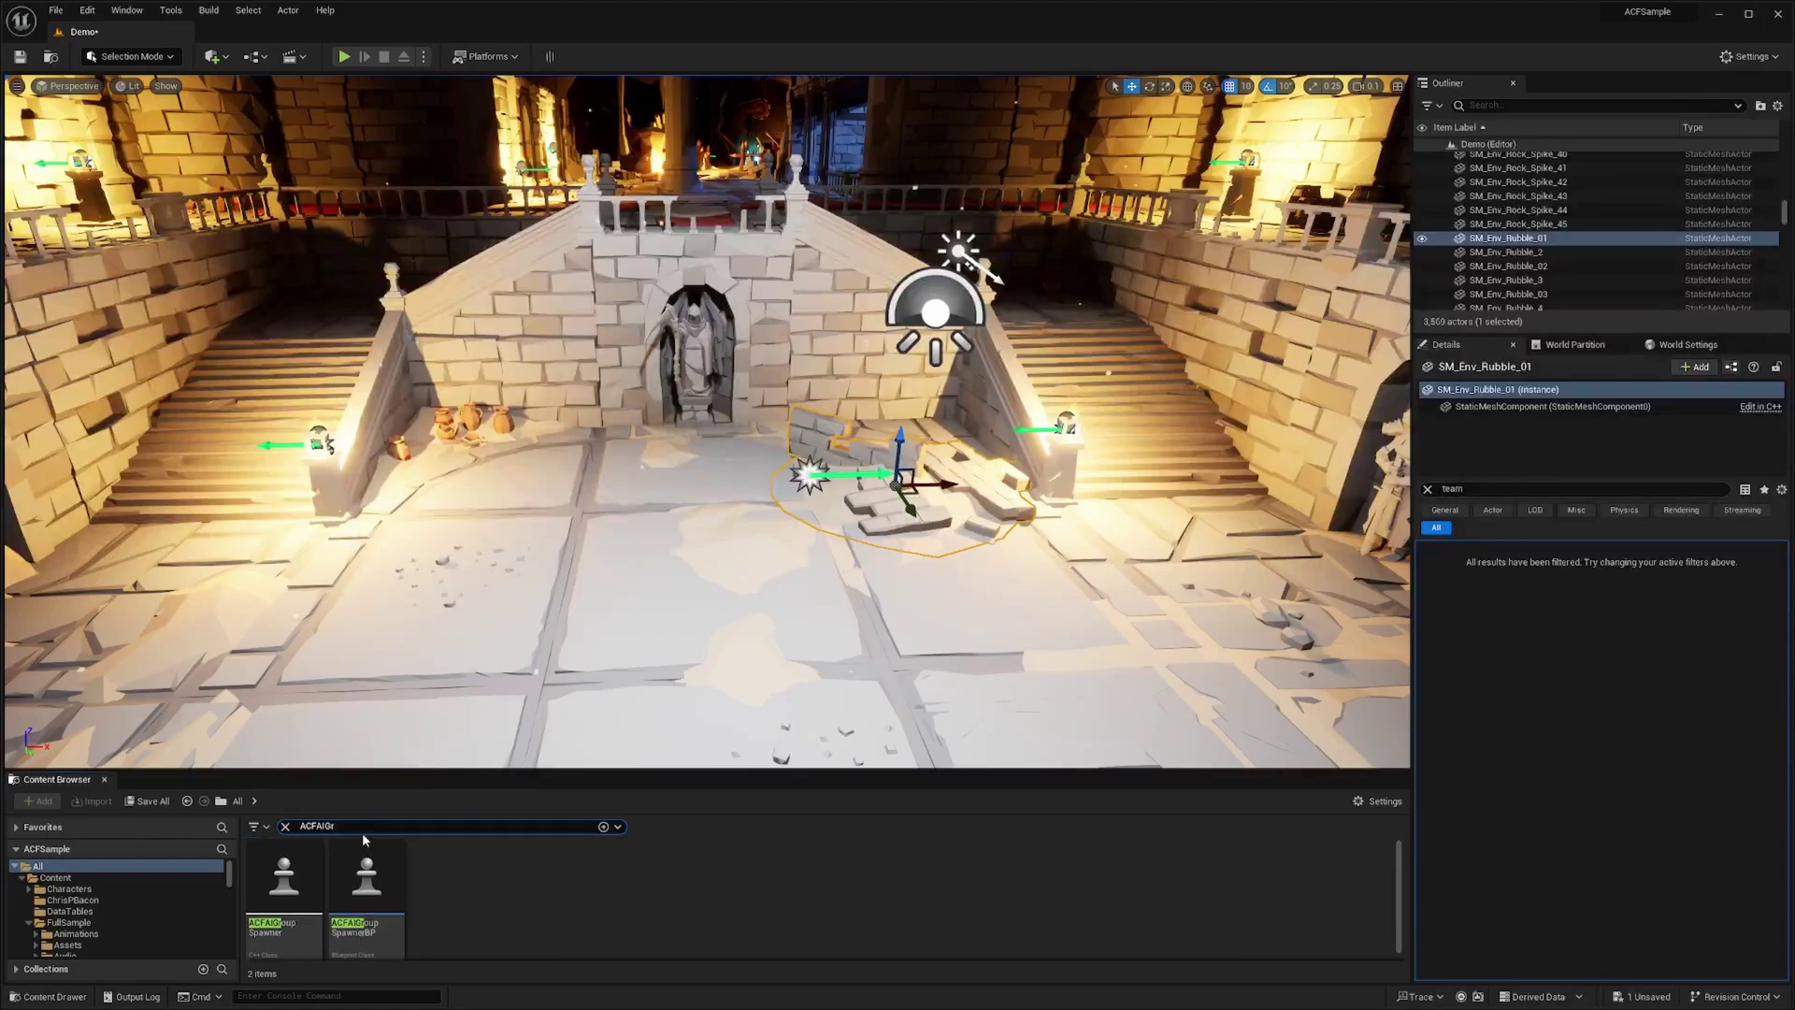
pyautogui.moveTo(369, 882); pyautogui.dragTo(654, 660)
pyautogui.rightClick(365, 888)
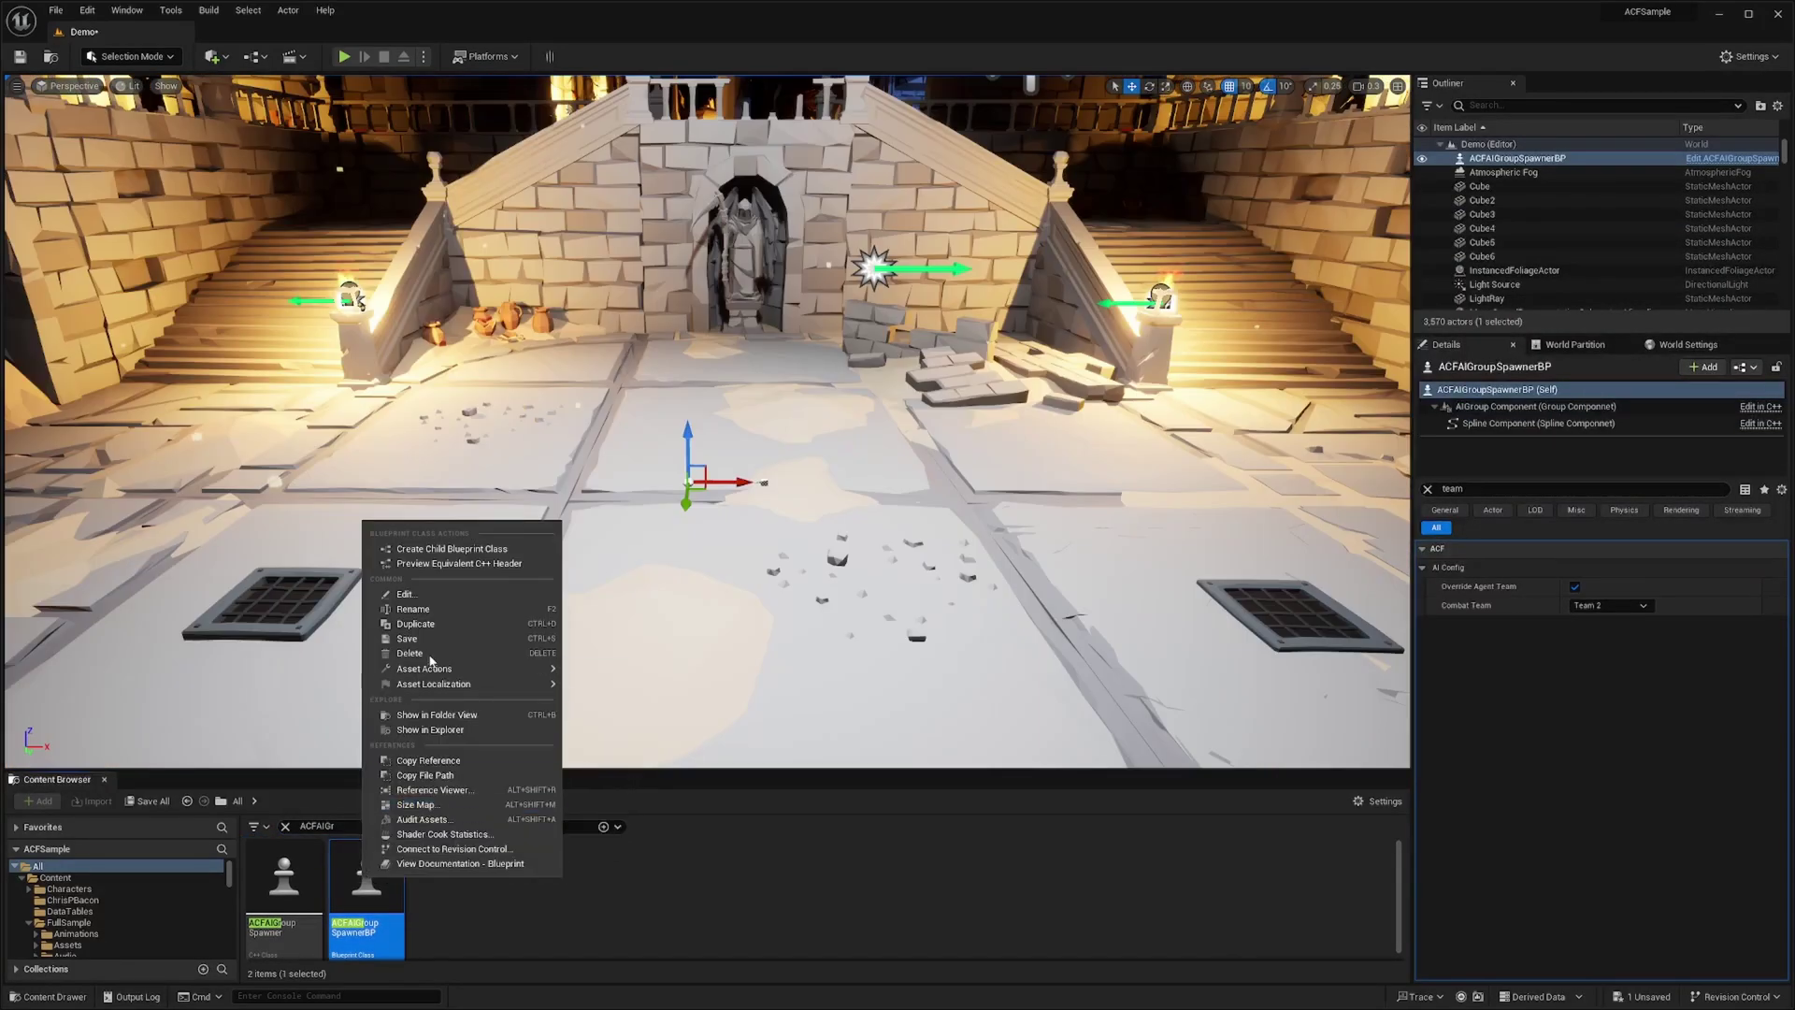
pyautogui.click(588, 944)
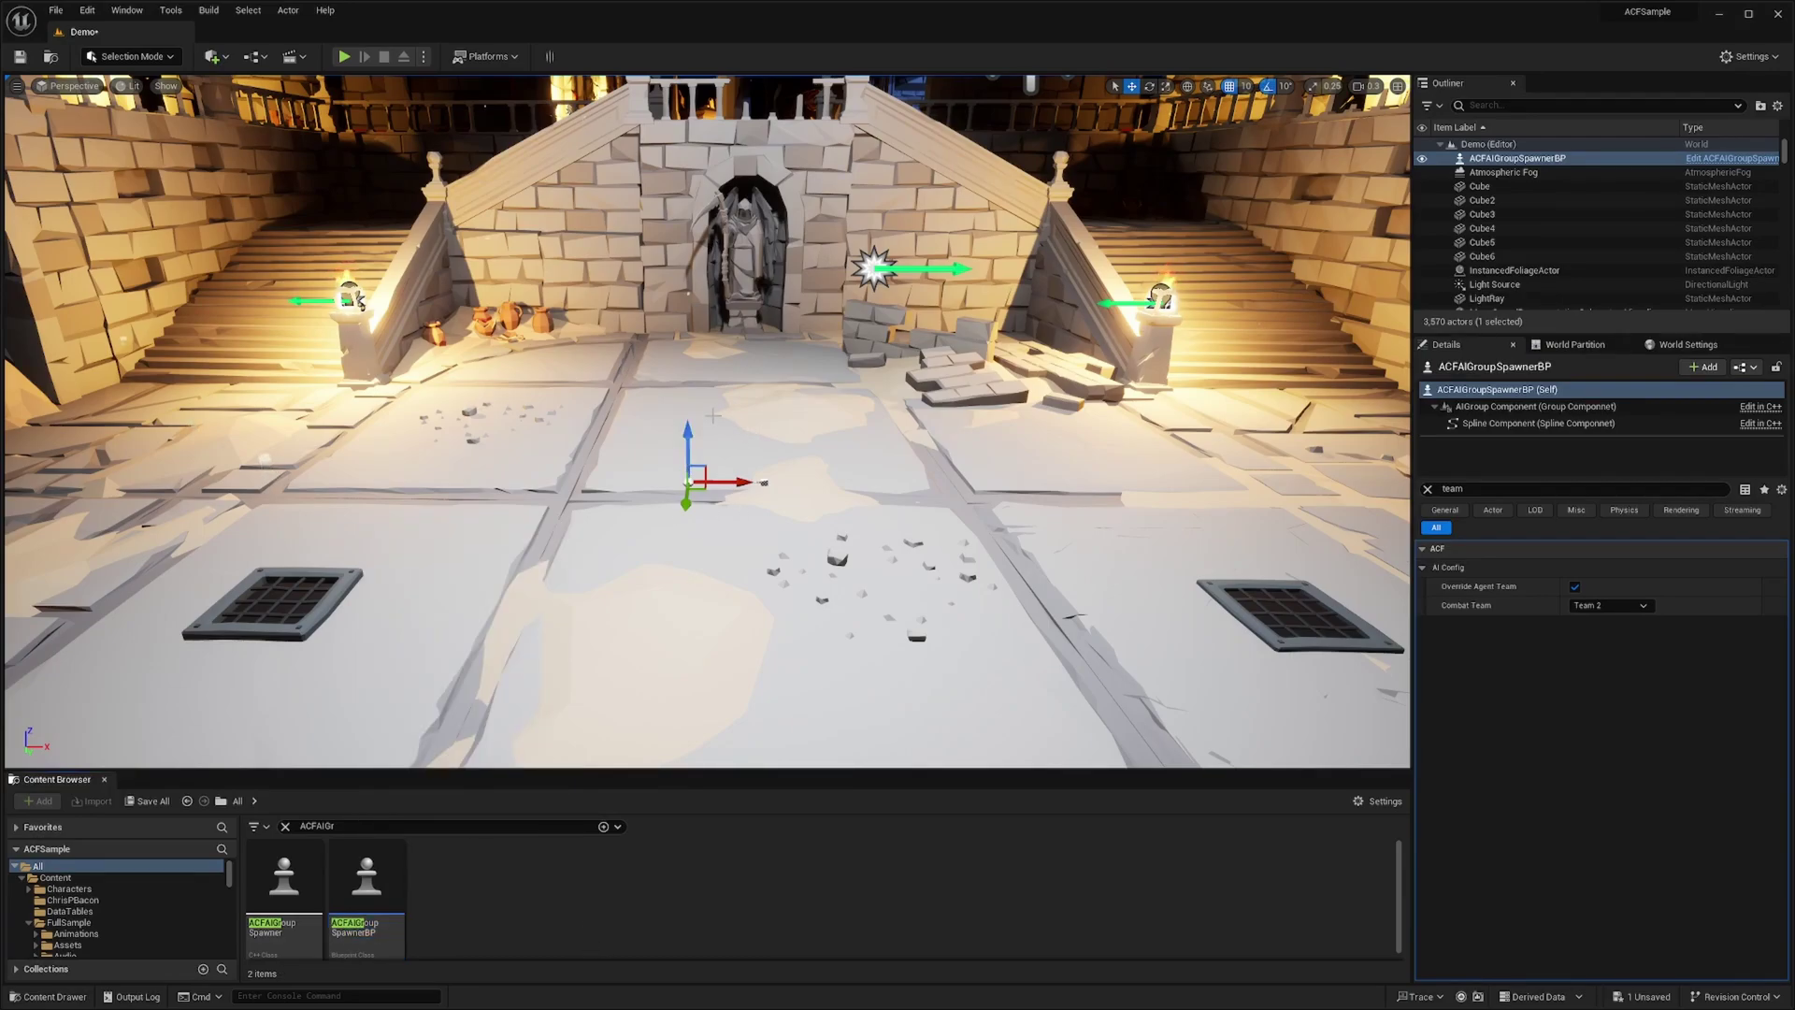
# Clear the details filter, move the spawner spline's second point to about X 870, Y 180, and curve the path by adjusting its tangent.
pyautogui.moveTo(713, 416); pyautogui.dragTo(794, 414, button='right')
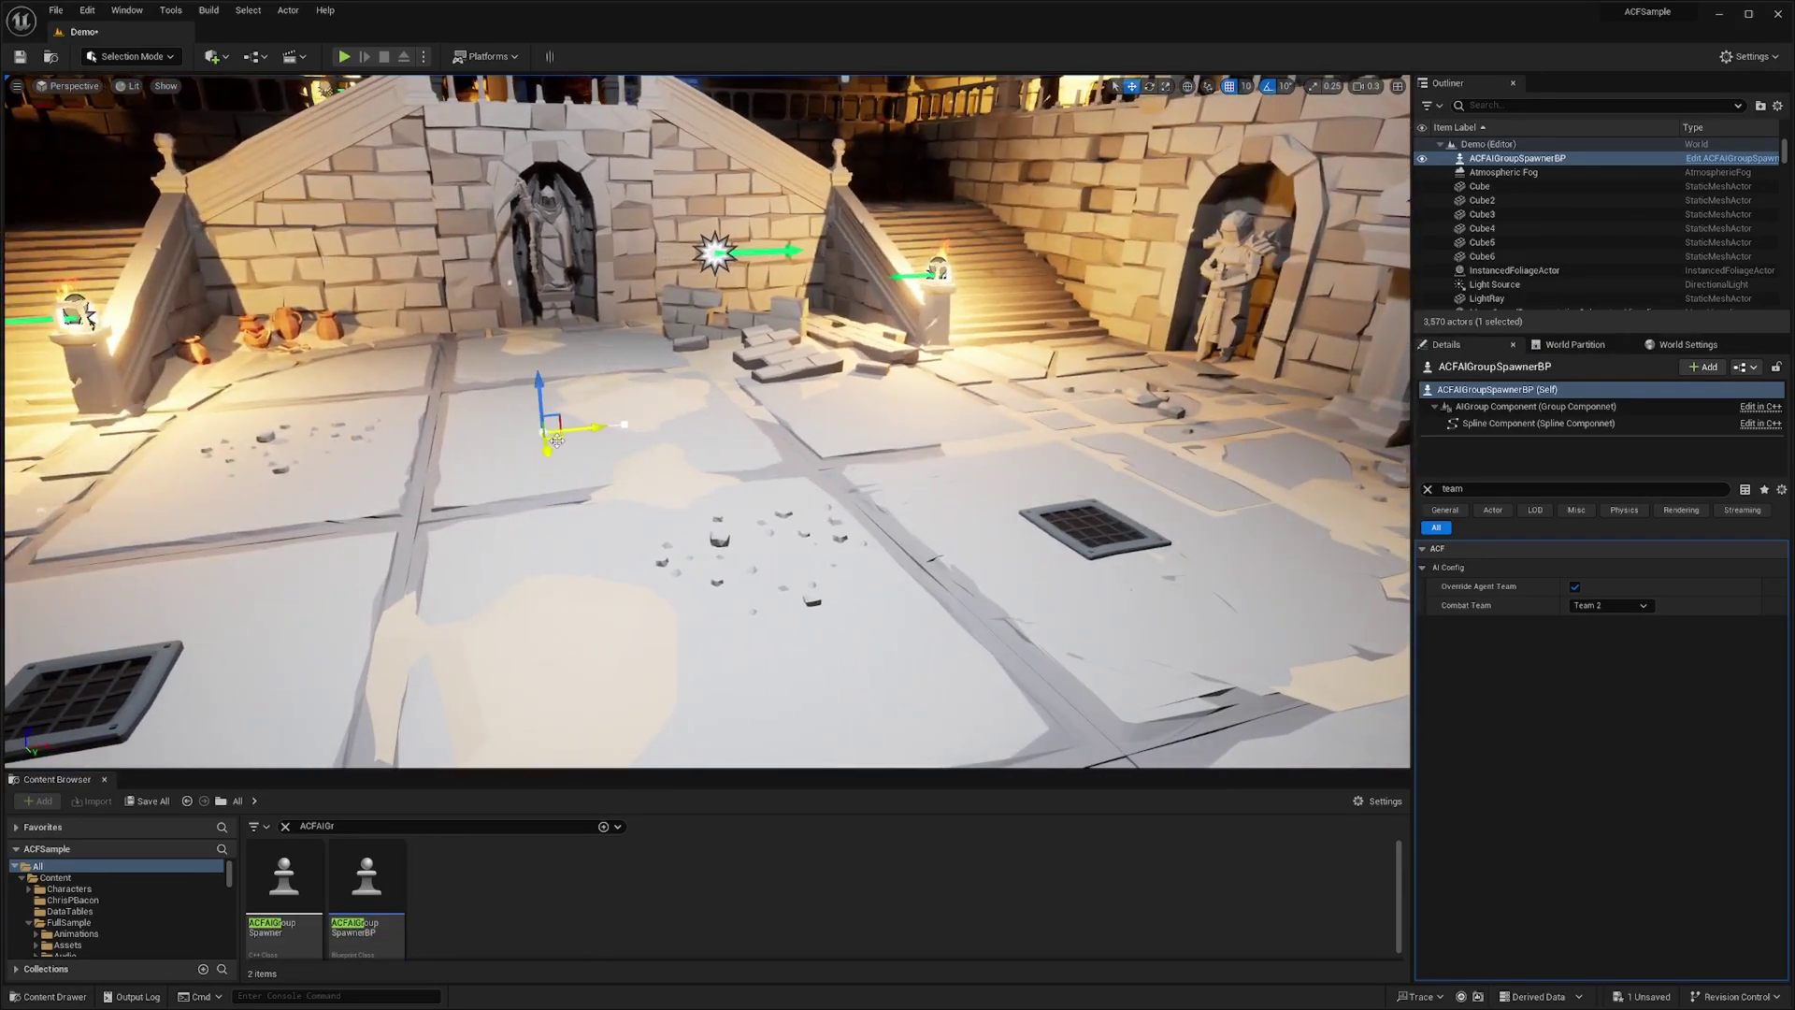
pyautogui.moveTo(707, 420); pyautogui.dragTo(827, 378, button='right')
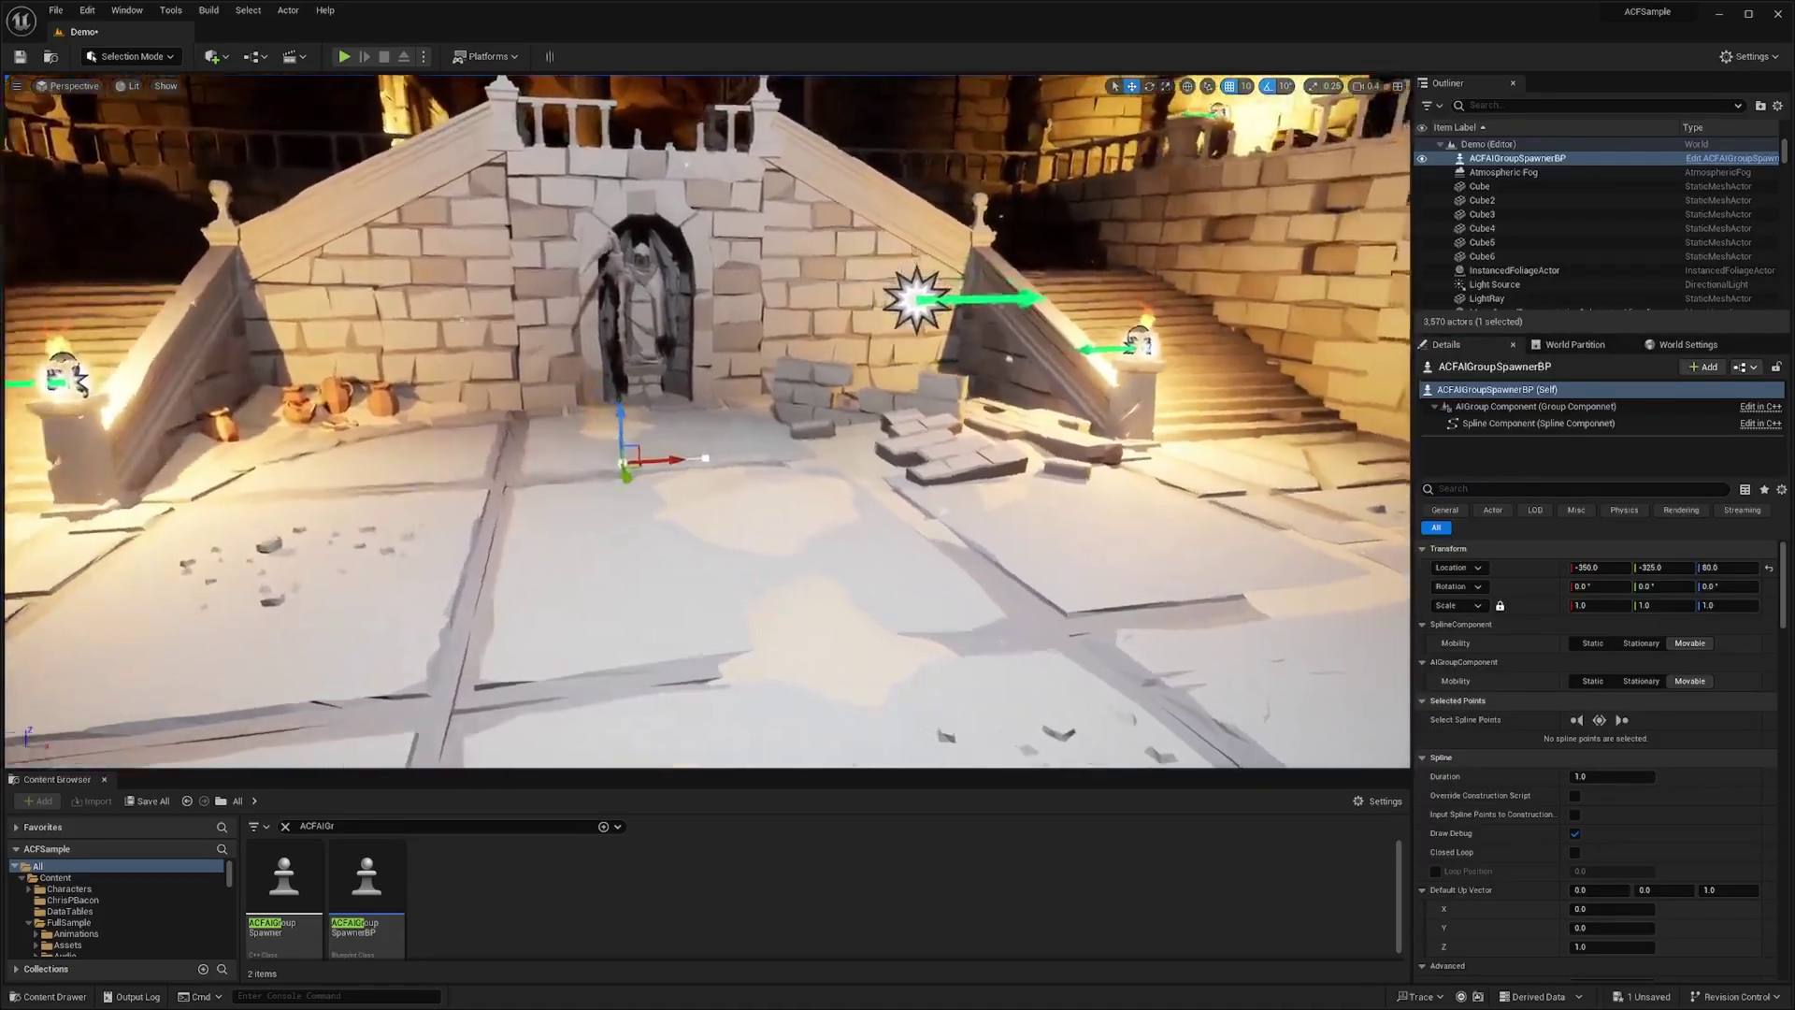
pyautogui.moveTo(504, 449); pyautogui.dragTo(496, 450, button='right')
pyautogui.click(661, 501)
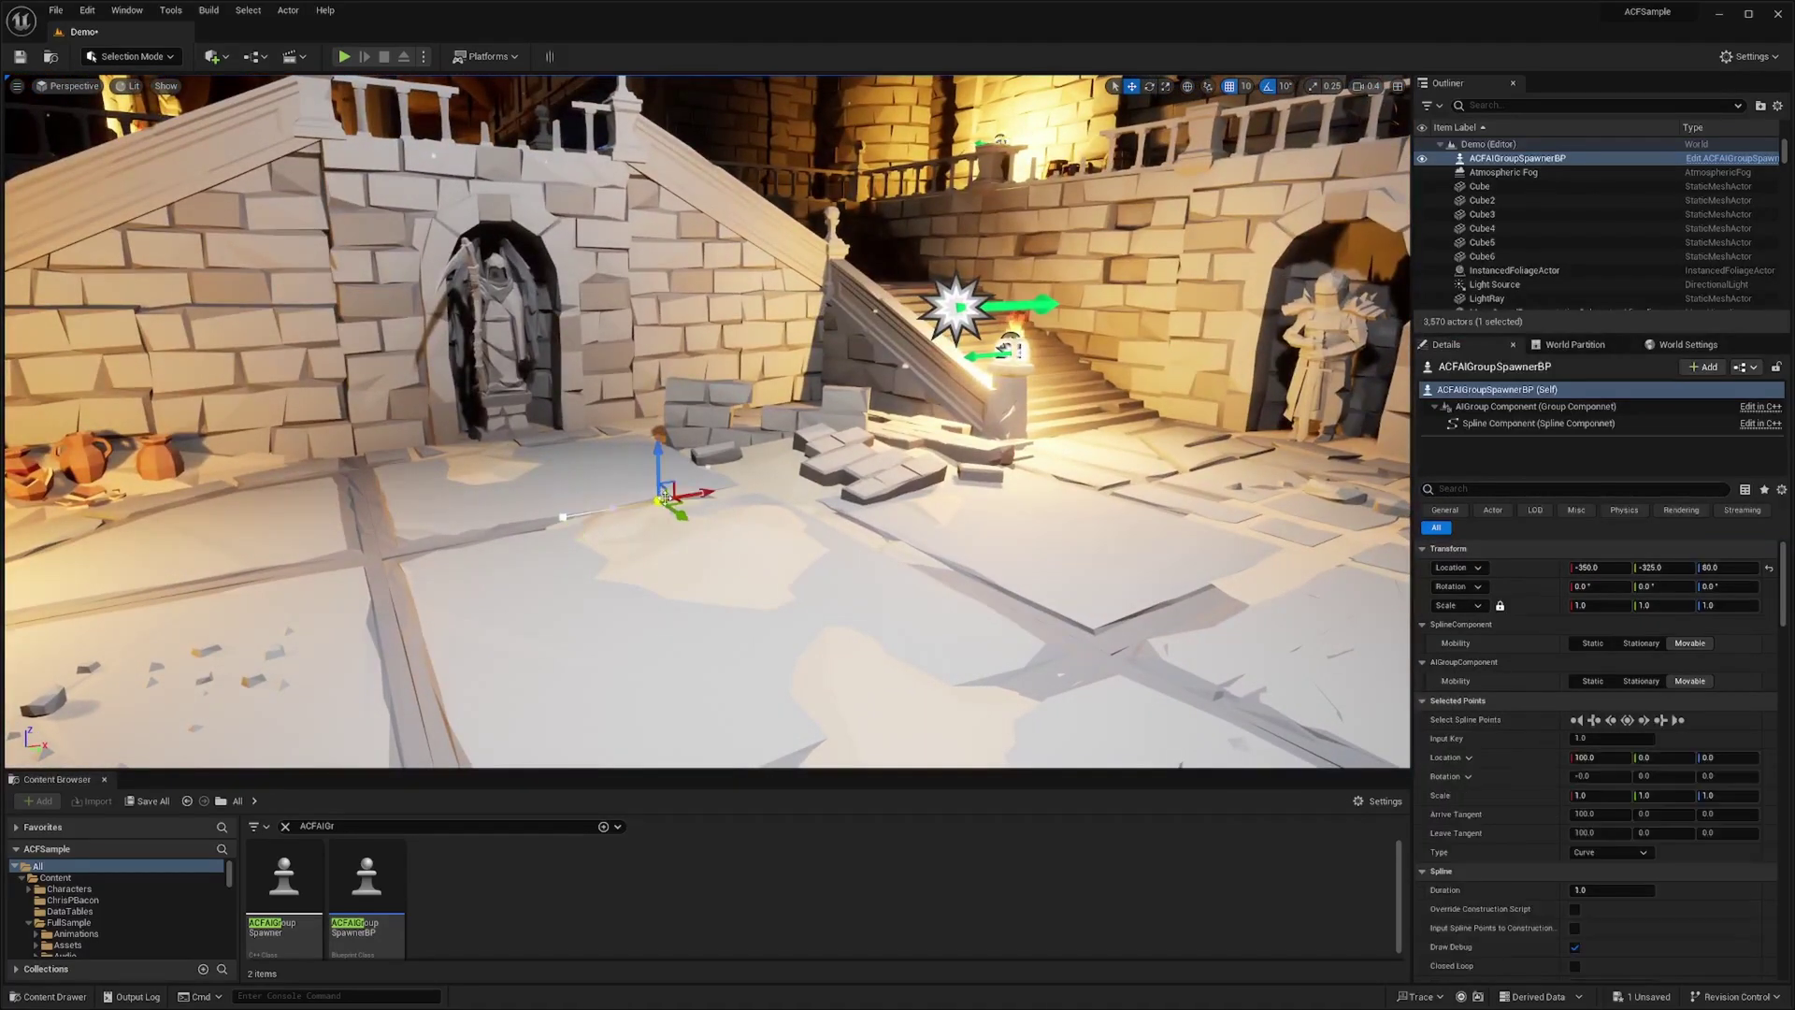
pyautogui.moveTo(664, 500)
pyautogui.mouseDown(button='right')
pyautogui.moveTo(631, 524)
pyautogui.moveTo(697, 510)
pyautogui.mouseUp(button='right')
pyautogui.moveTo(834, 430); pyautogui.dragTo(829, 426, button='right')
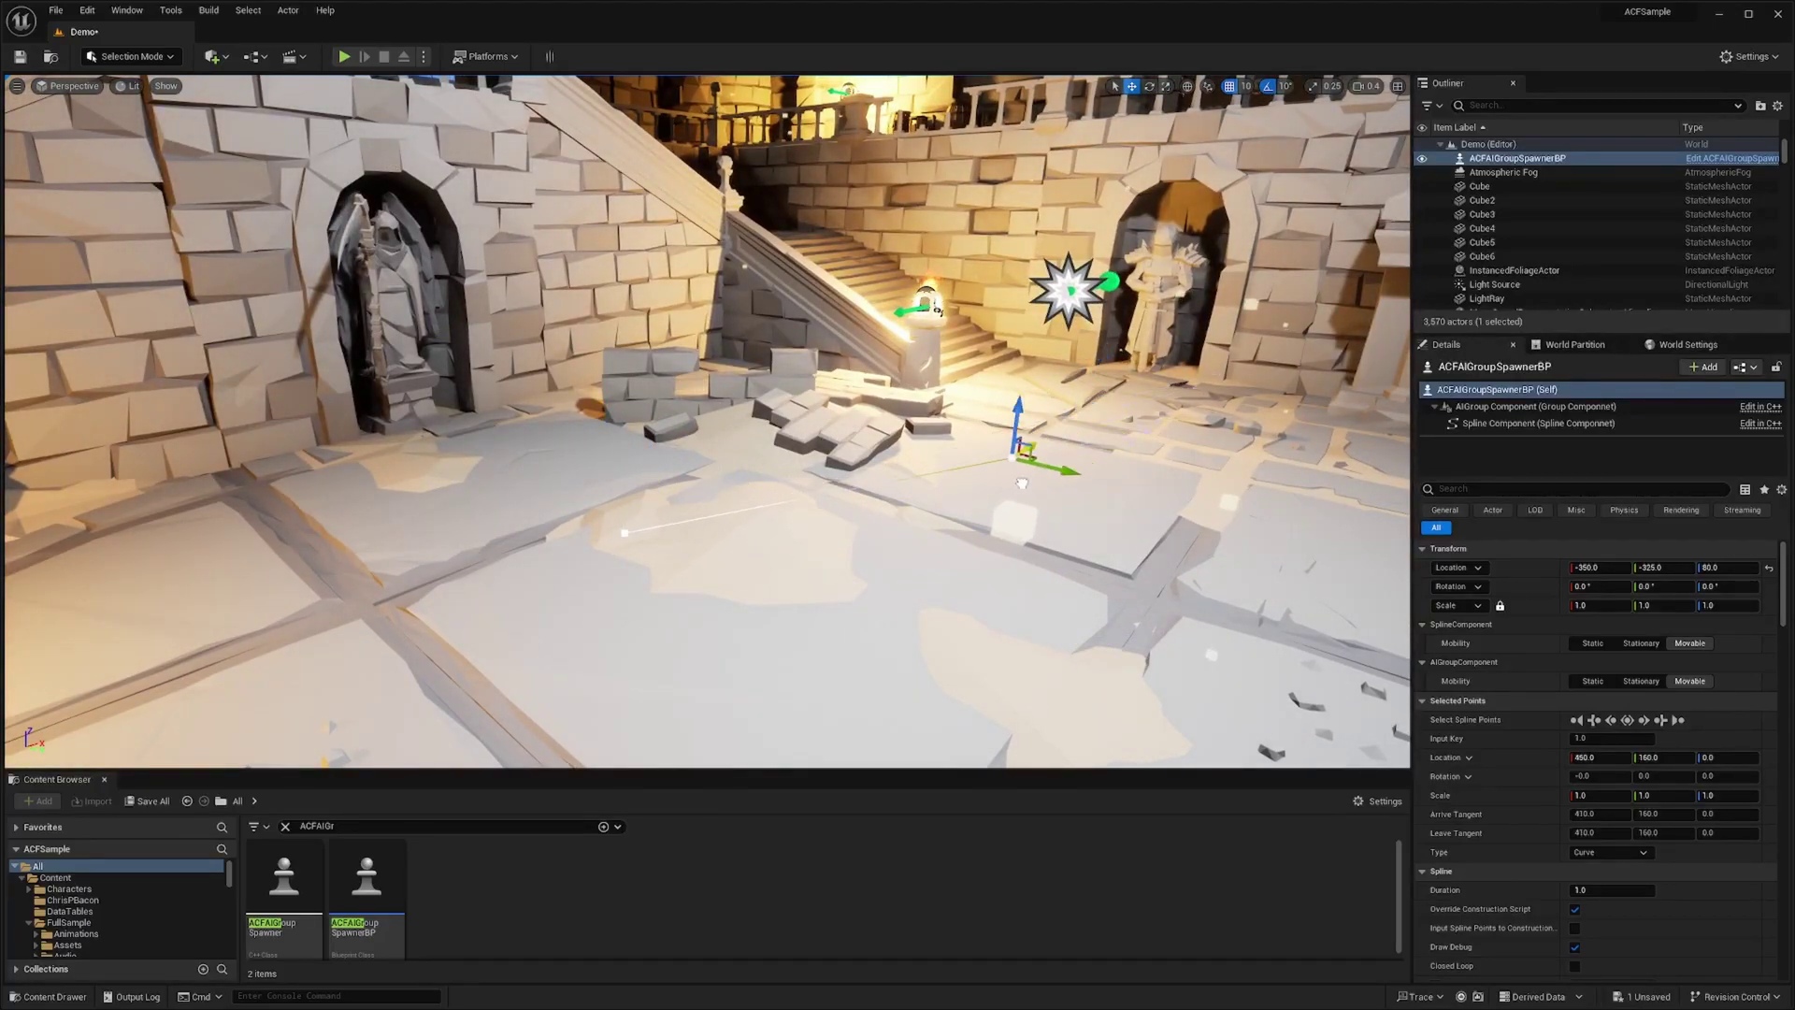
pyautogui.moveTo(1062, 473)
pyautogui.mouseDown(button='right')
pyautogui.moveTo(1009, 447)
pyautogui.moveTo(1037, 472)
pyautogui.moveTo(1225, 472)
pyautogui.moveTo(1028, 472)
pyautogui.mouseUp(button='right')
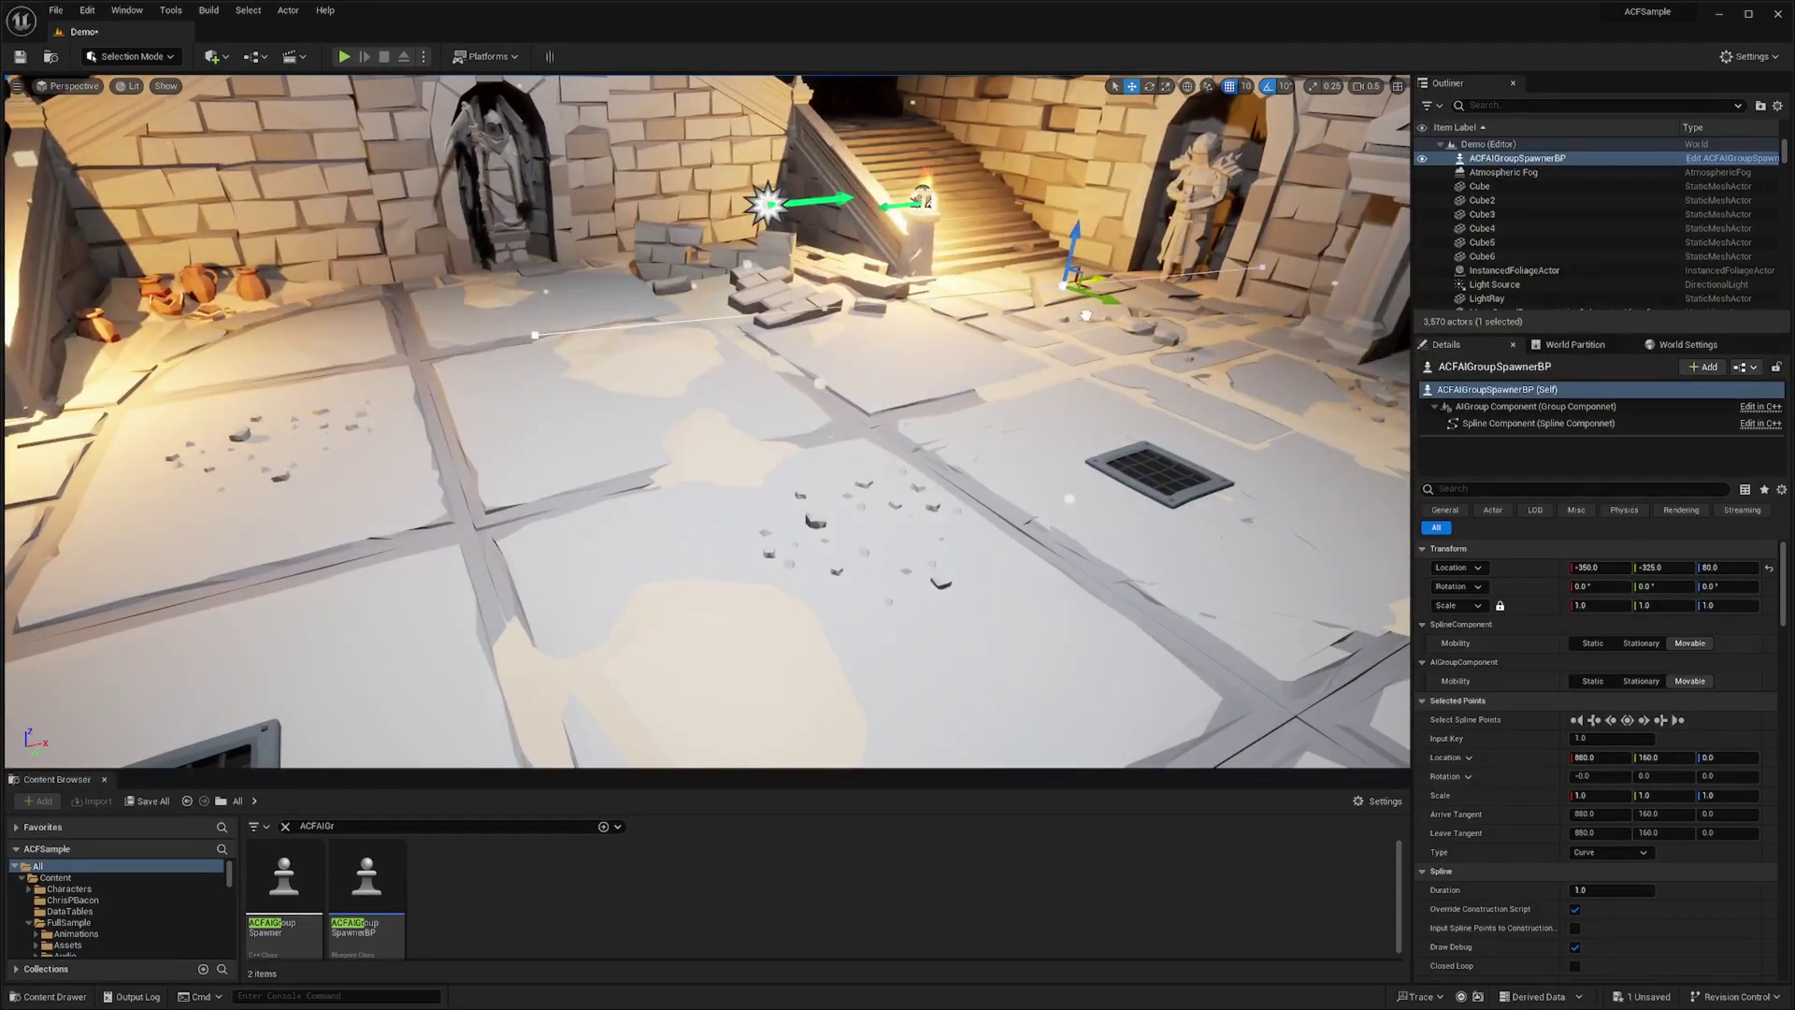
pyautogui.moveTo(1102, 304); pyautogui.dragTo(1114, 307)
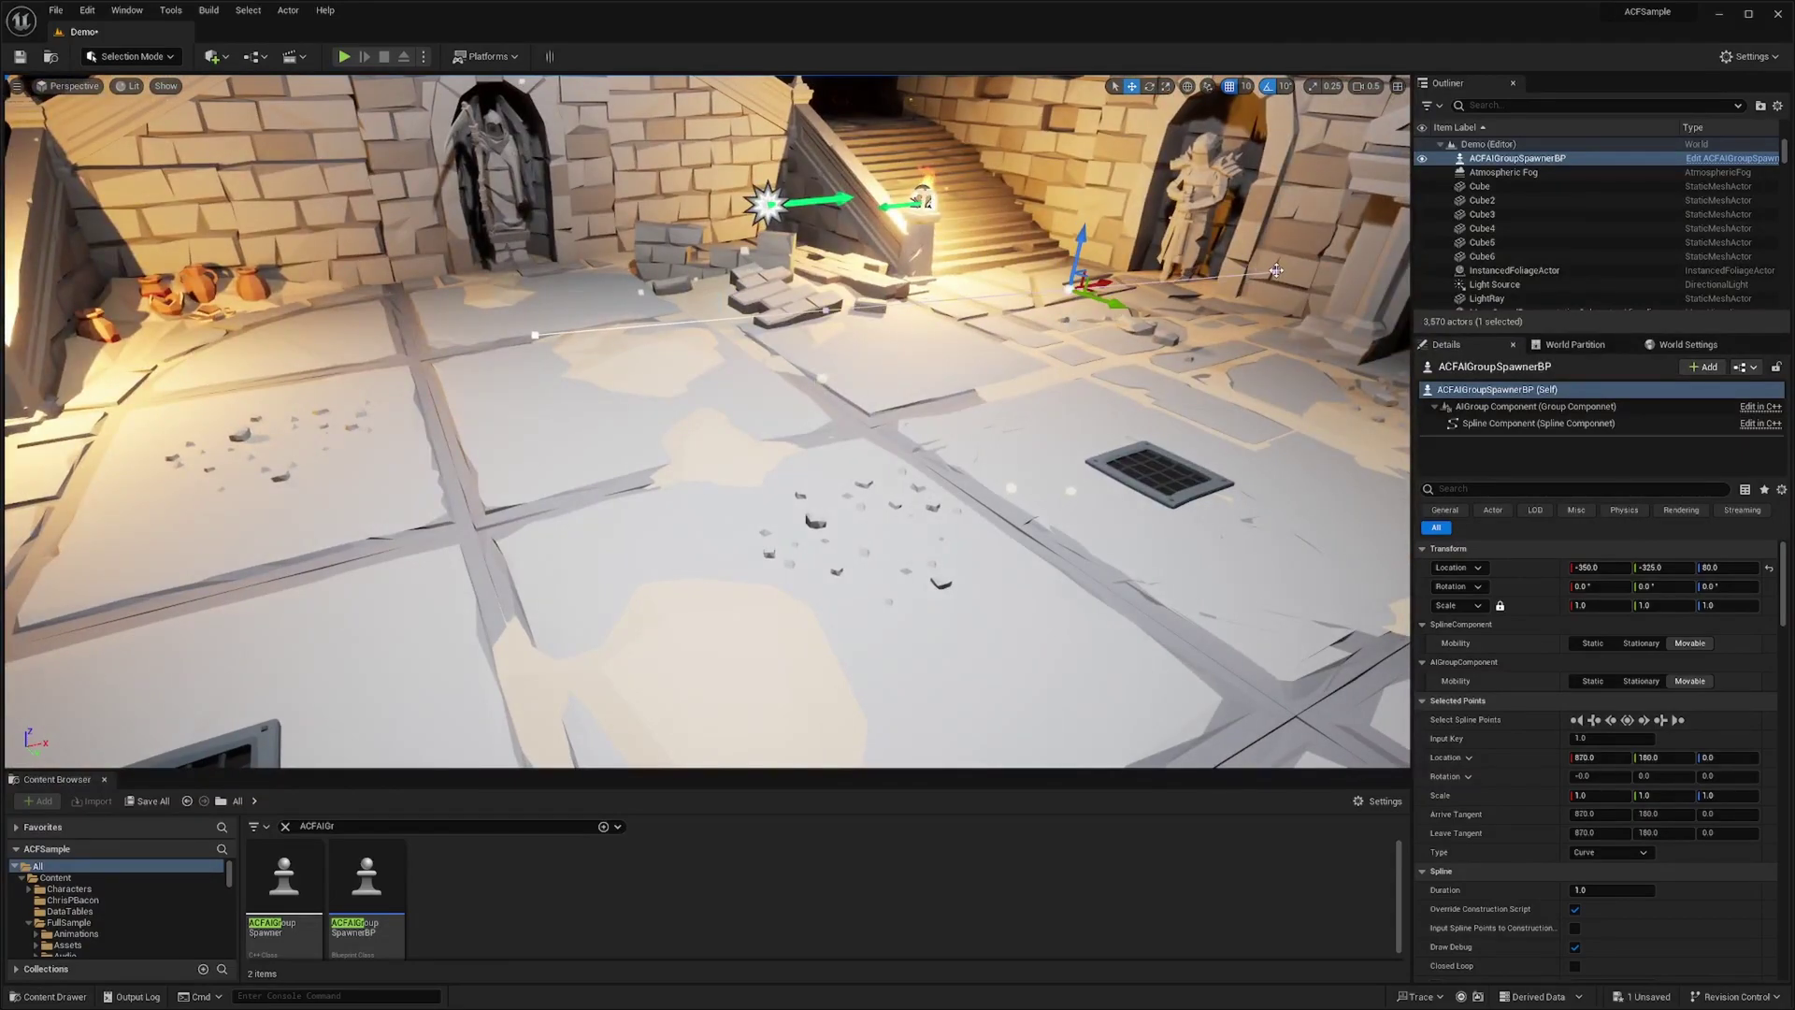
pyautogui.moveTo(1326, 290)
pyautogui.mouseDown()
pyautogui.moveTo(1308, 281)
pyautogui.moveTo(1337, 277)
pyautogui.mouseUp()
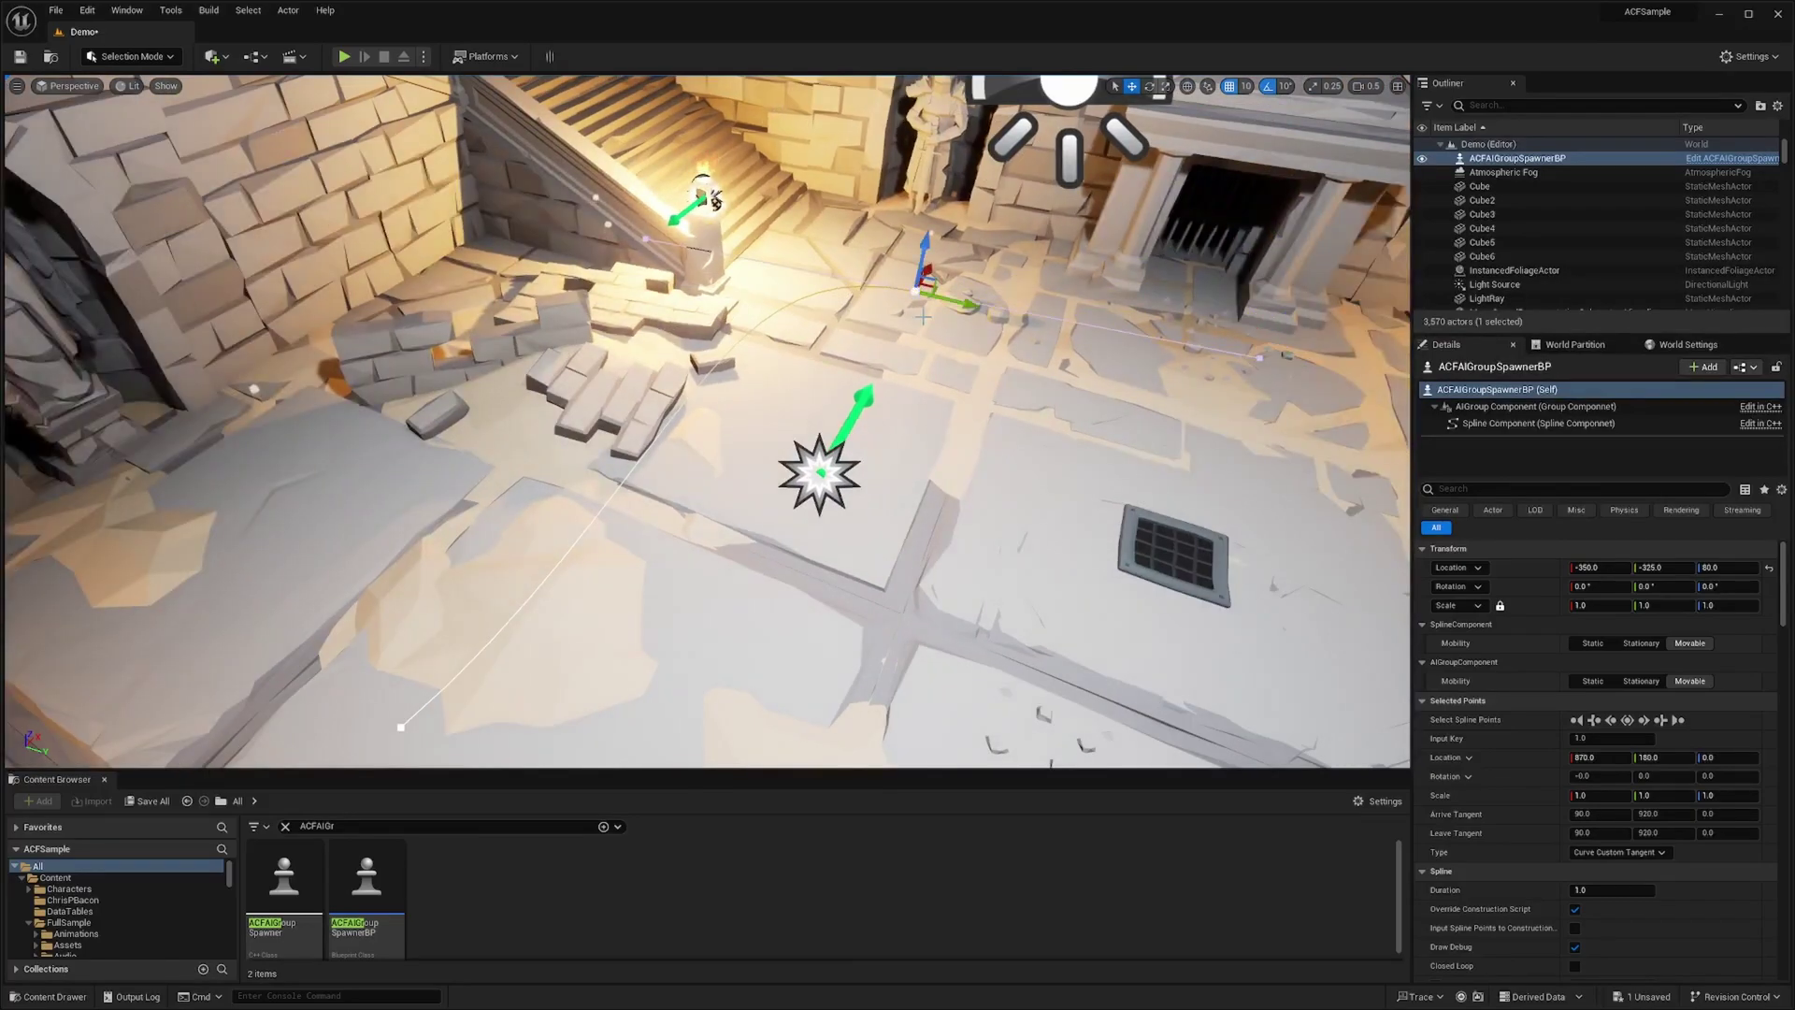
# Extend the patrol spline with two more points along the gated doorway side, stretching the last one past the grass.
pyautogui.moveTo(922, 317); pyautogui.dragTo(964, 316, button='right')
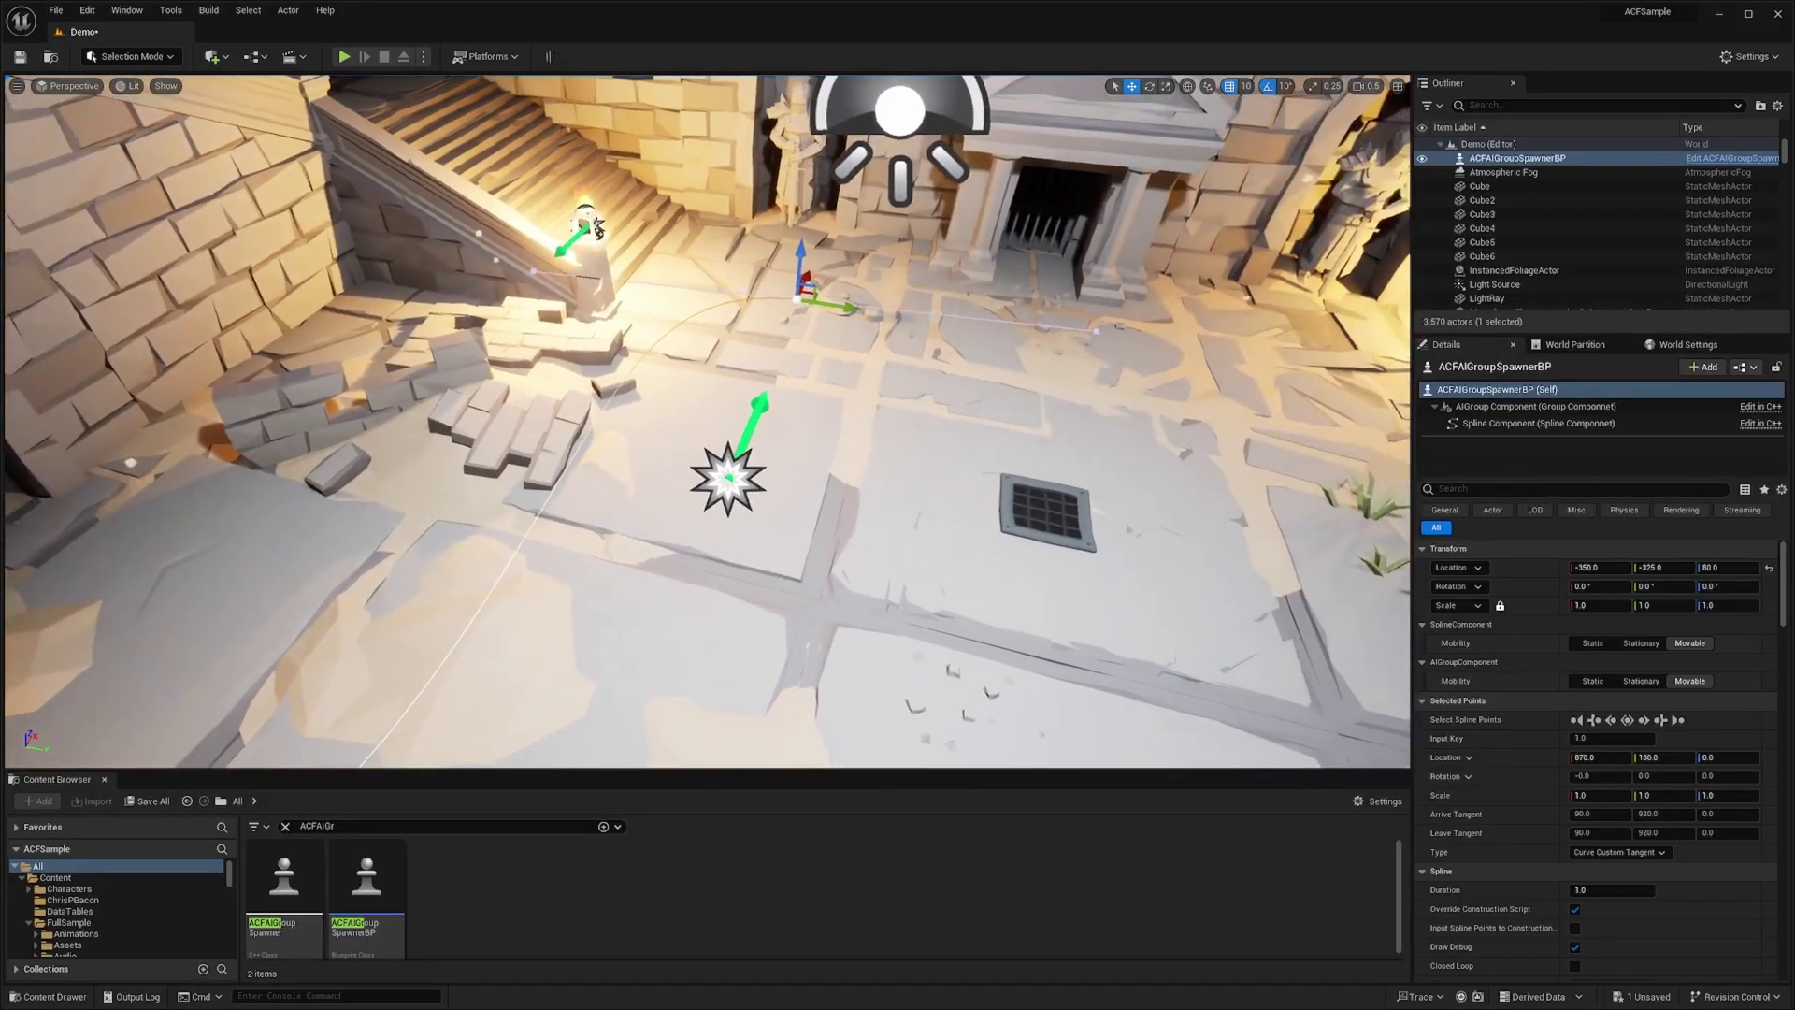
pyautogui.click(1119, 351)
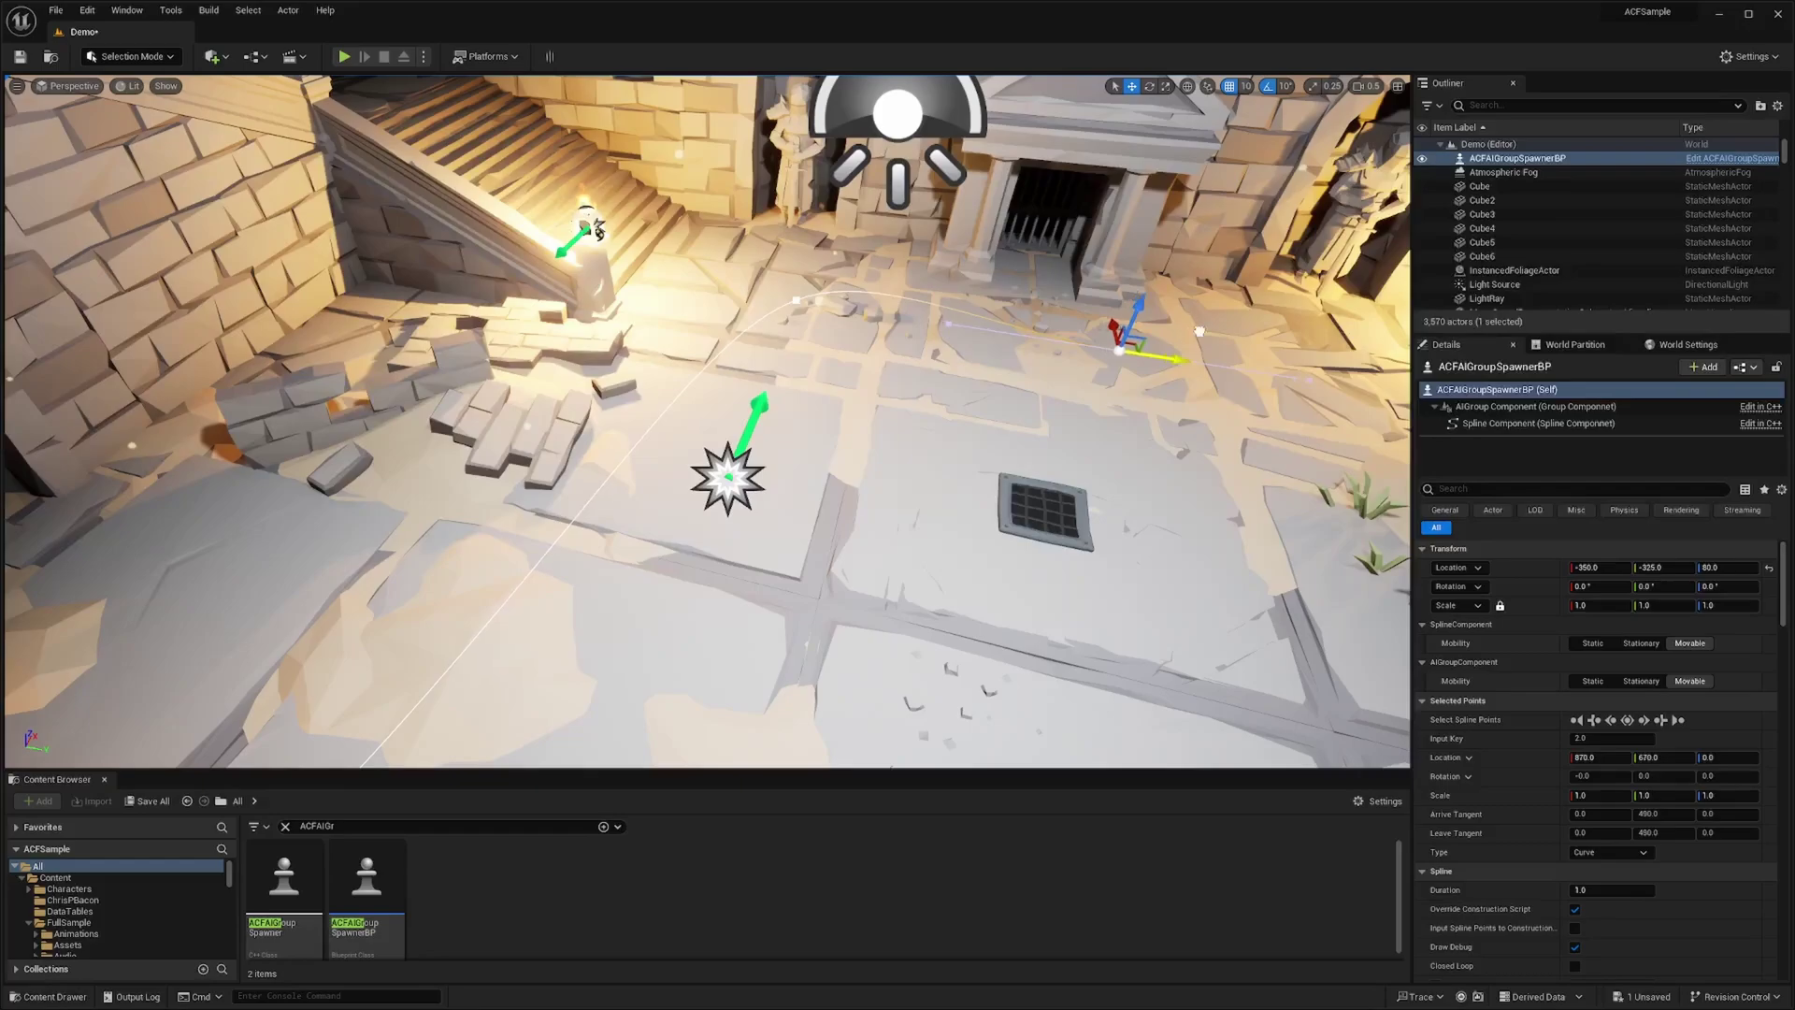
pyautogui.scroll(3, 960, 383)
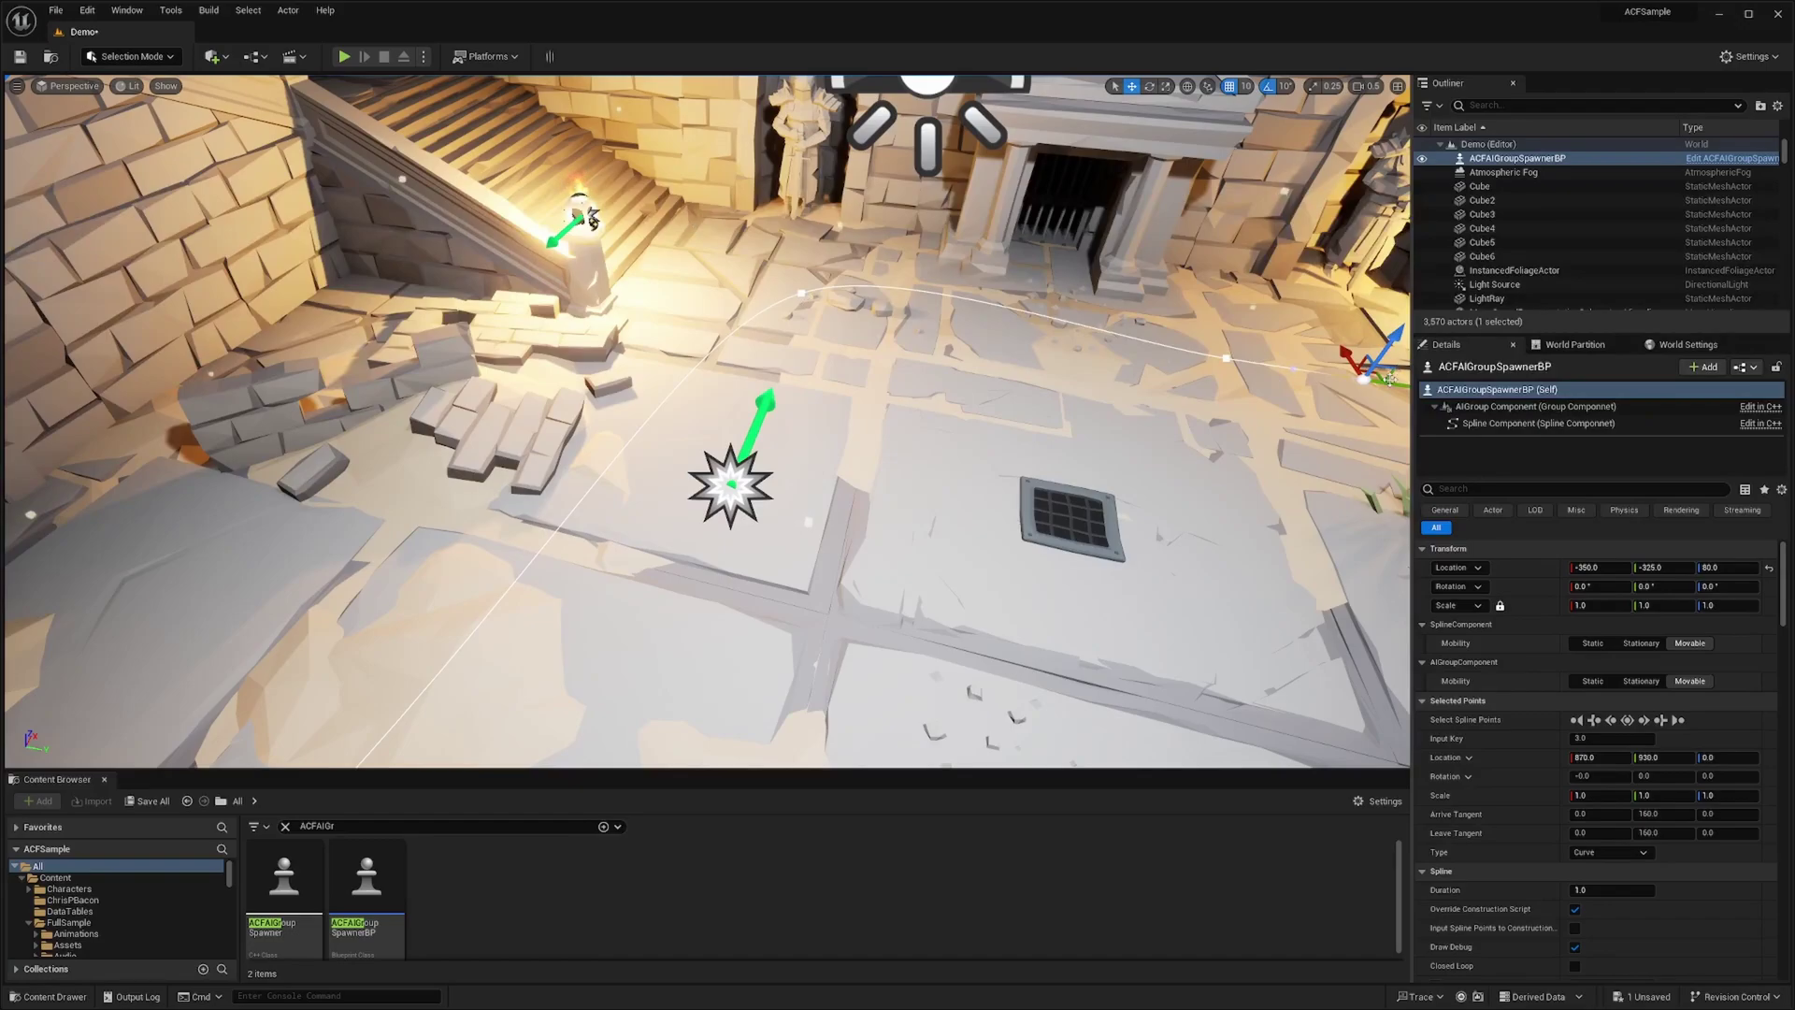
pyautogui.moveTo(1150, 361); pyautogui.dragTo(1290, 325, button='right')
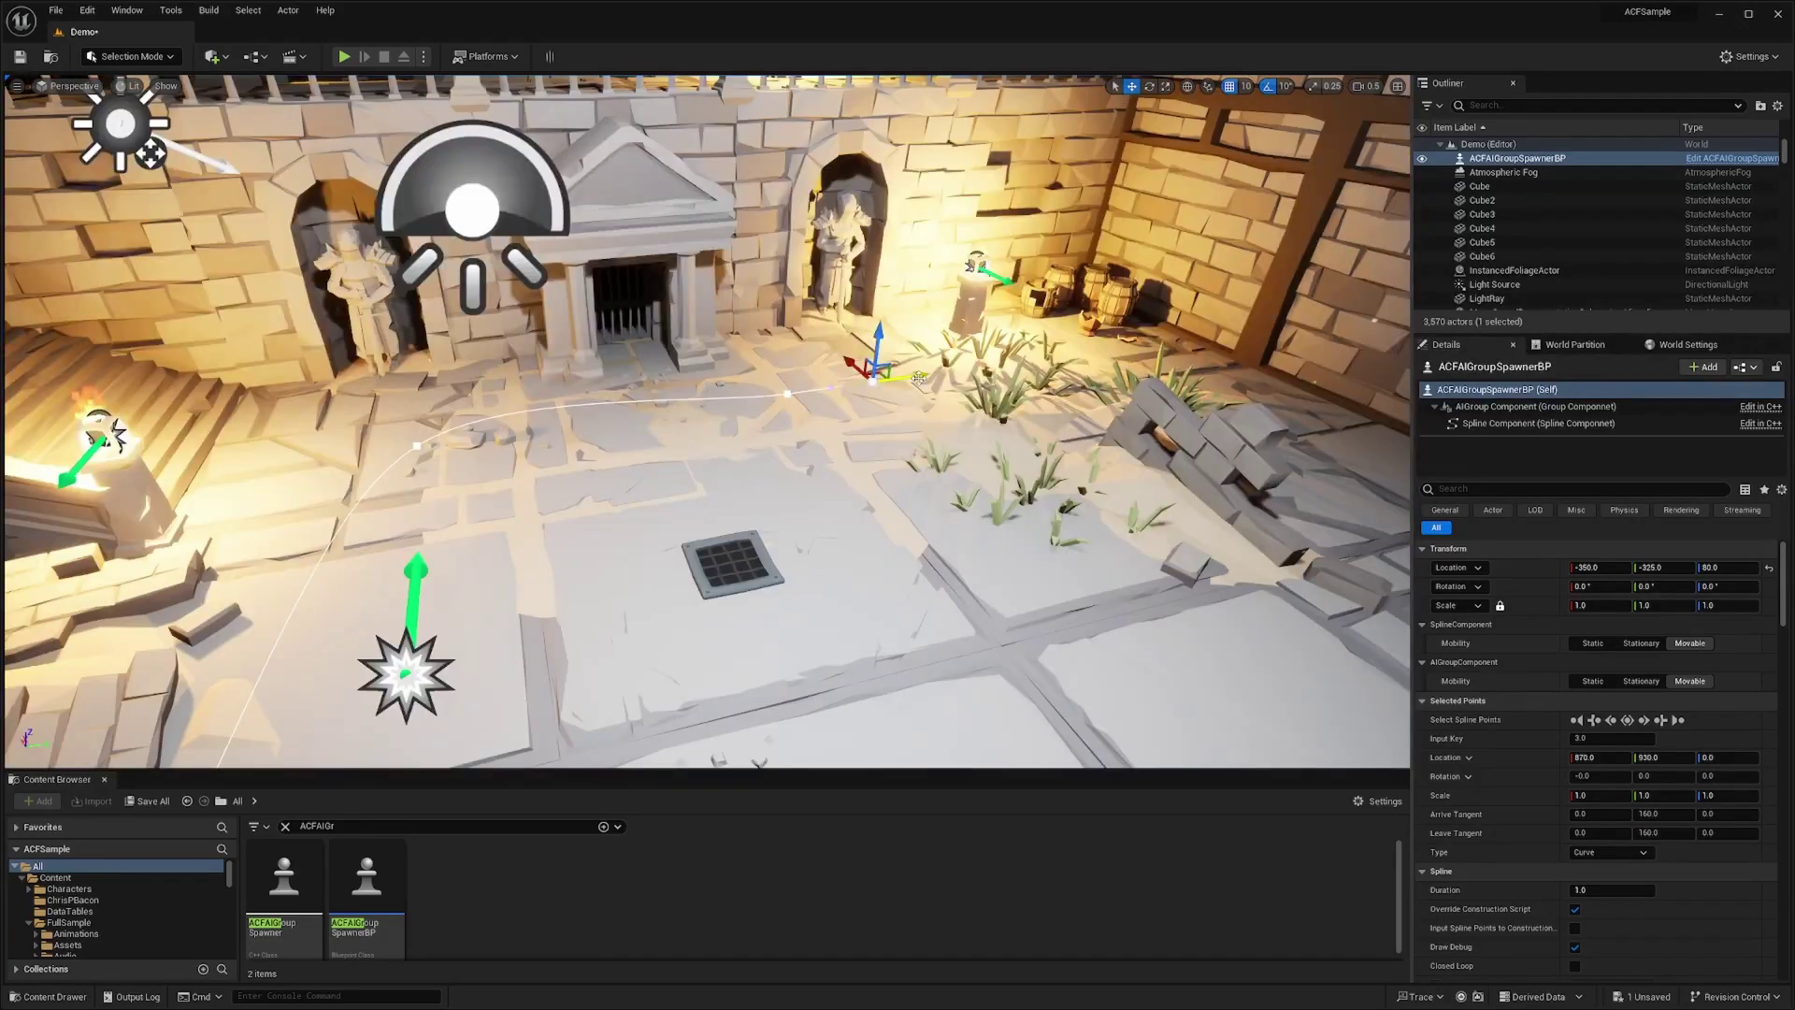
pyautogui.moveTo(918, 378); pyautogui.dragTo(1188, 332)
# Add two more spline points across the far side of the courtyard, ending near the path's start at about X -240, Y 0.
pyautogui.moveTo(897, 402); pyautogui.dragTo(1234, 404, button='right')
pyautogui.moveTo(746, 409); pyautogui.dragTo(1084, 484)
pyautogui.moveTo(1084, 484); pyautogui.dragTo(1393, 488, button='right')
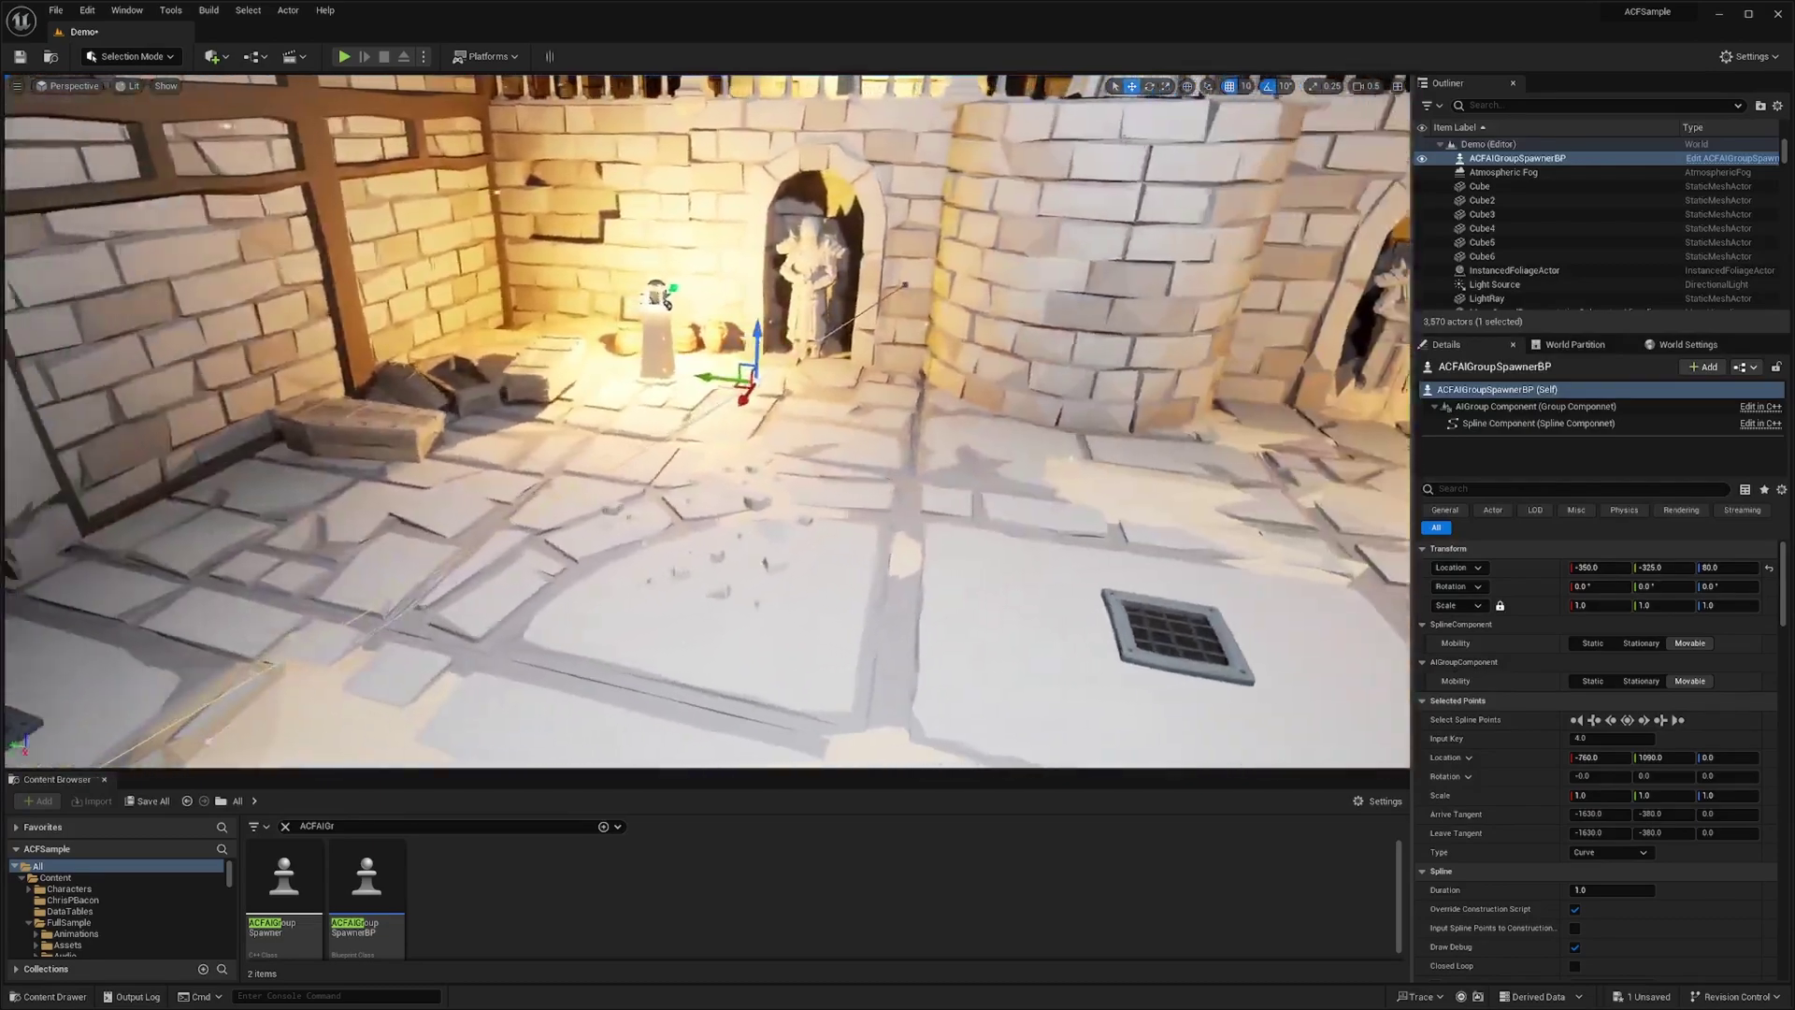
pyautogui.moveTo(935, 482); pyautogui.dragTo(925, 483, button='right')
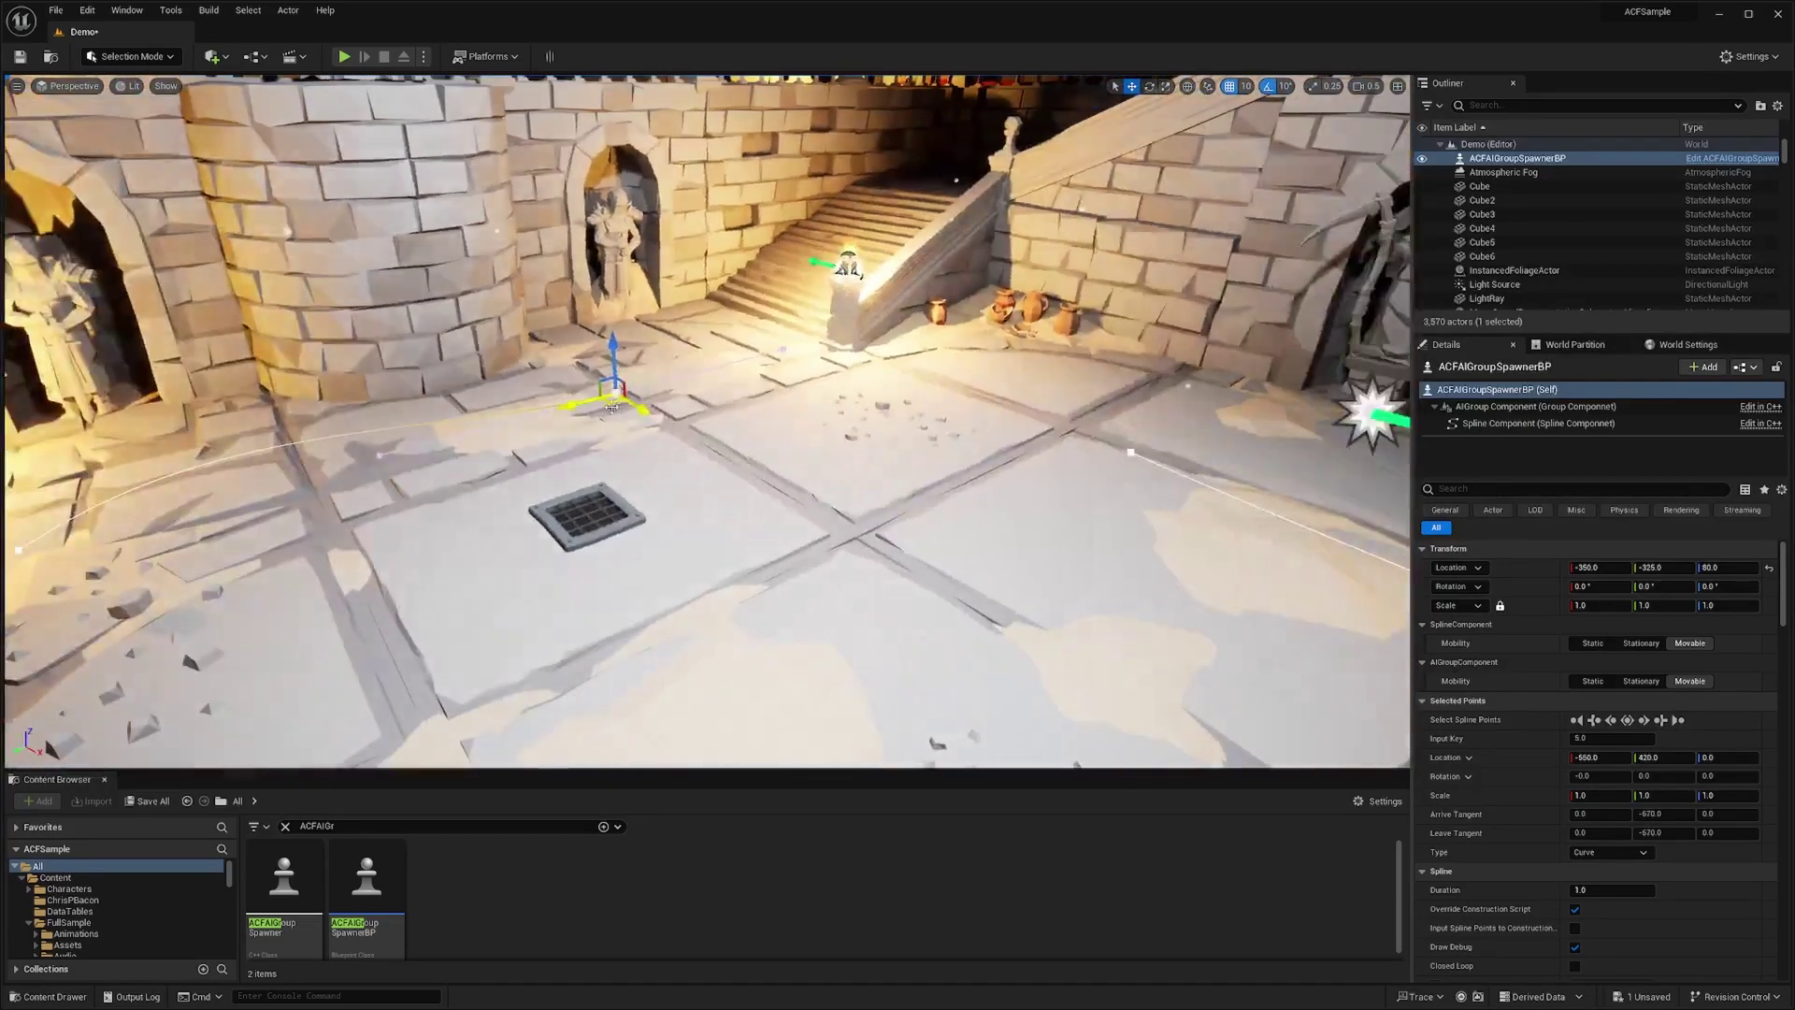
pyautogui.moveTo(559, 411); pyautogui.dragTo(925, 405)
pyautogui.moveTo(926, 404)
pyautogui.mouseDown(button='right')
pyautogui.moveTo(1187, 416)
pyautogui.moveTo(973, 360)
pyautogui.moveTo(938, 393)
pyautogui.mouseUp(button='right')
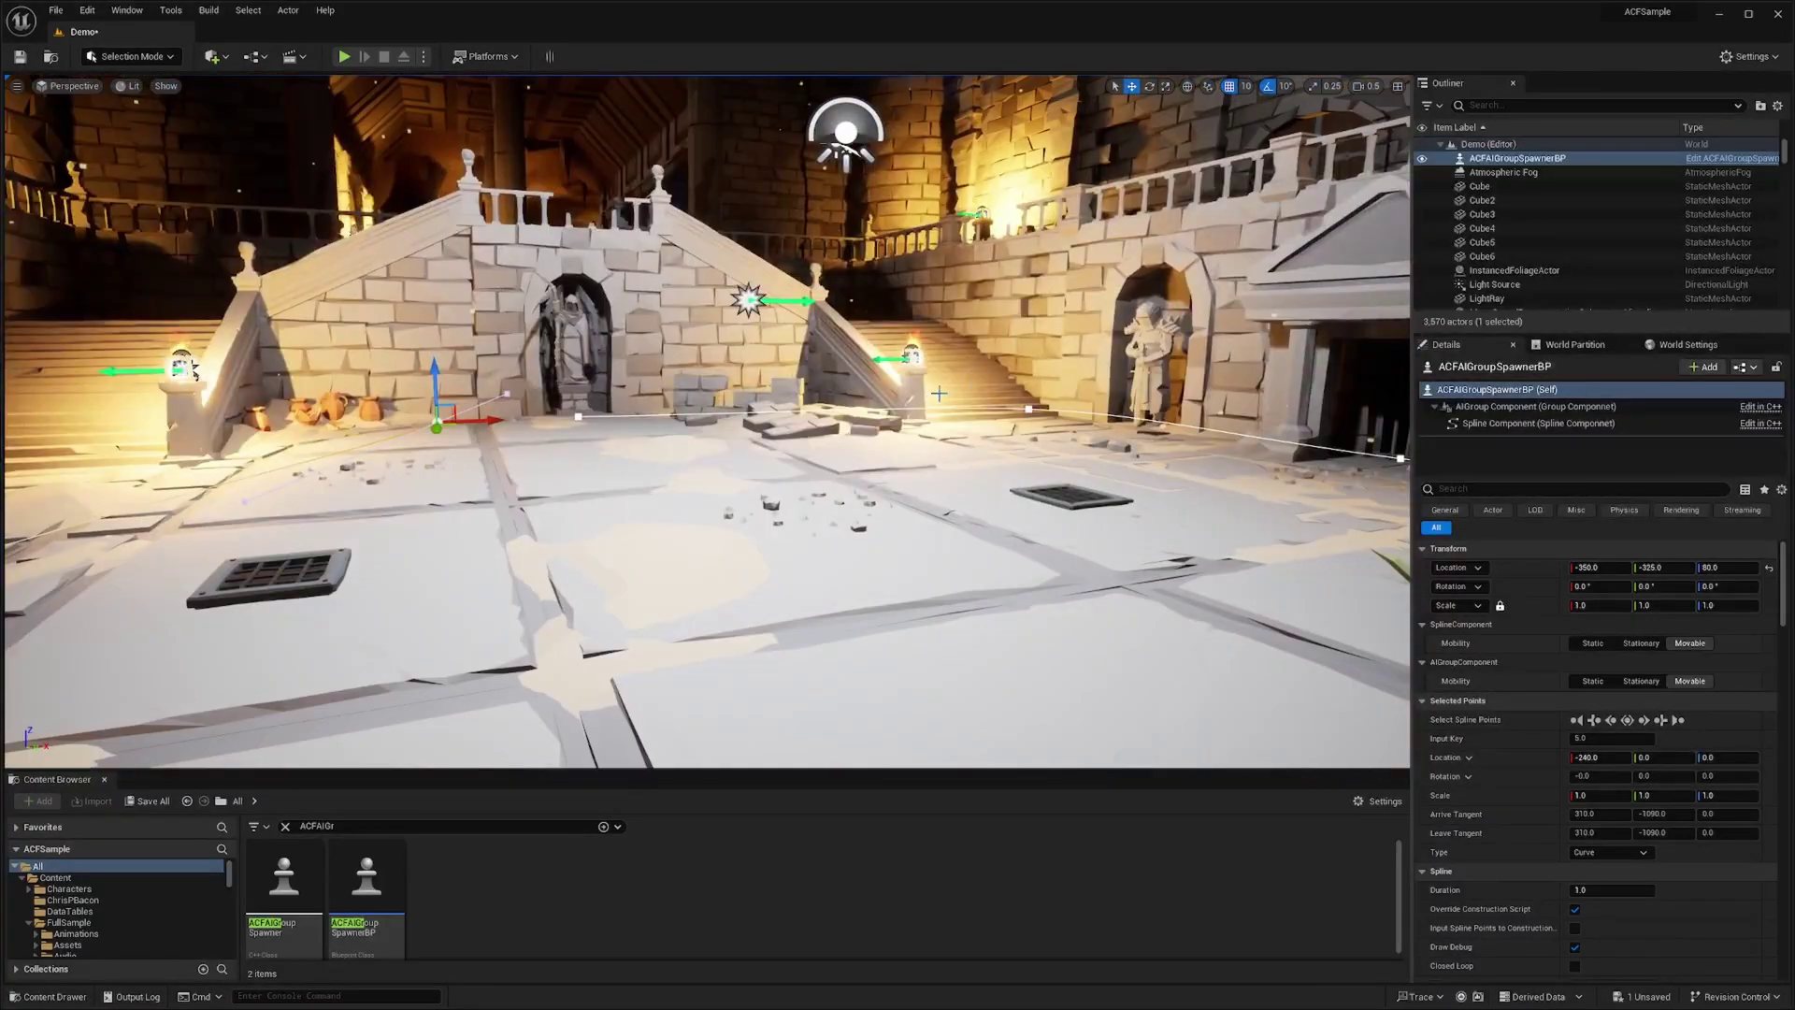
# Spread the AI group component's four spawn points around the courtyard at about (790, 1420), (780, 310), (-350, -10) and (-150, 1340).
pyautogui.click(1483, 410)
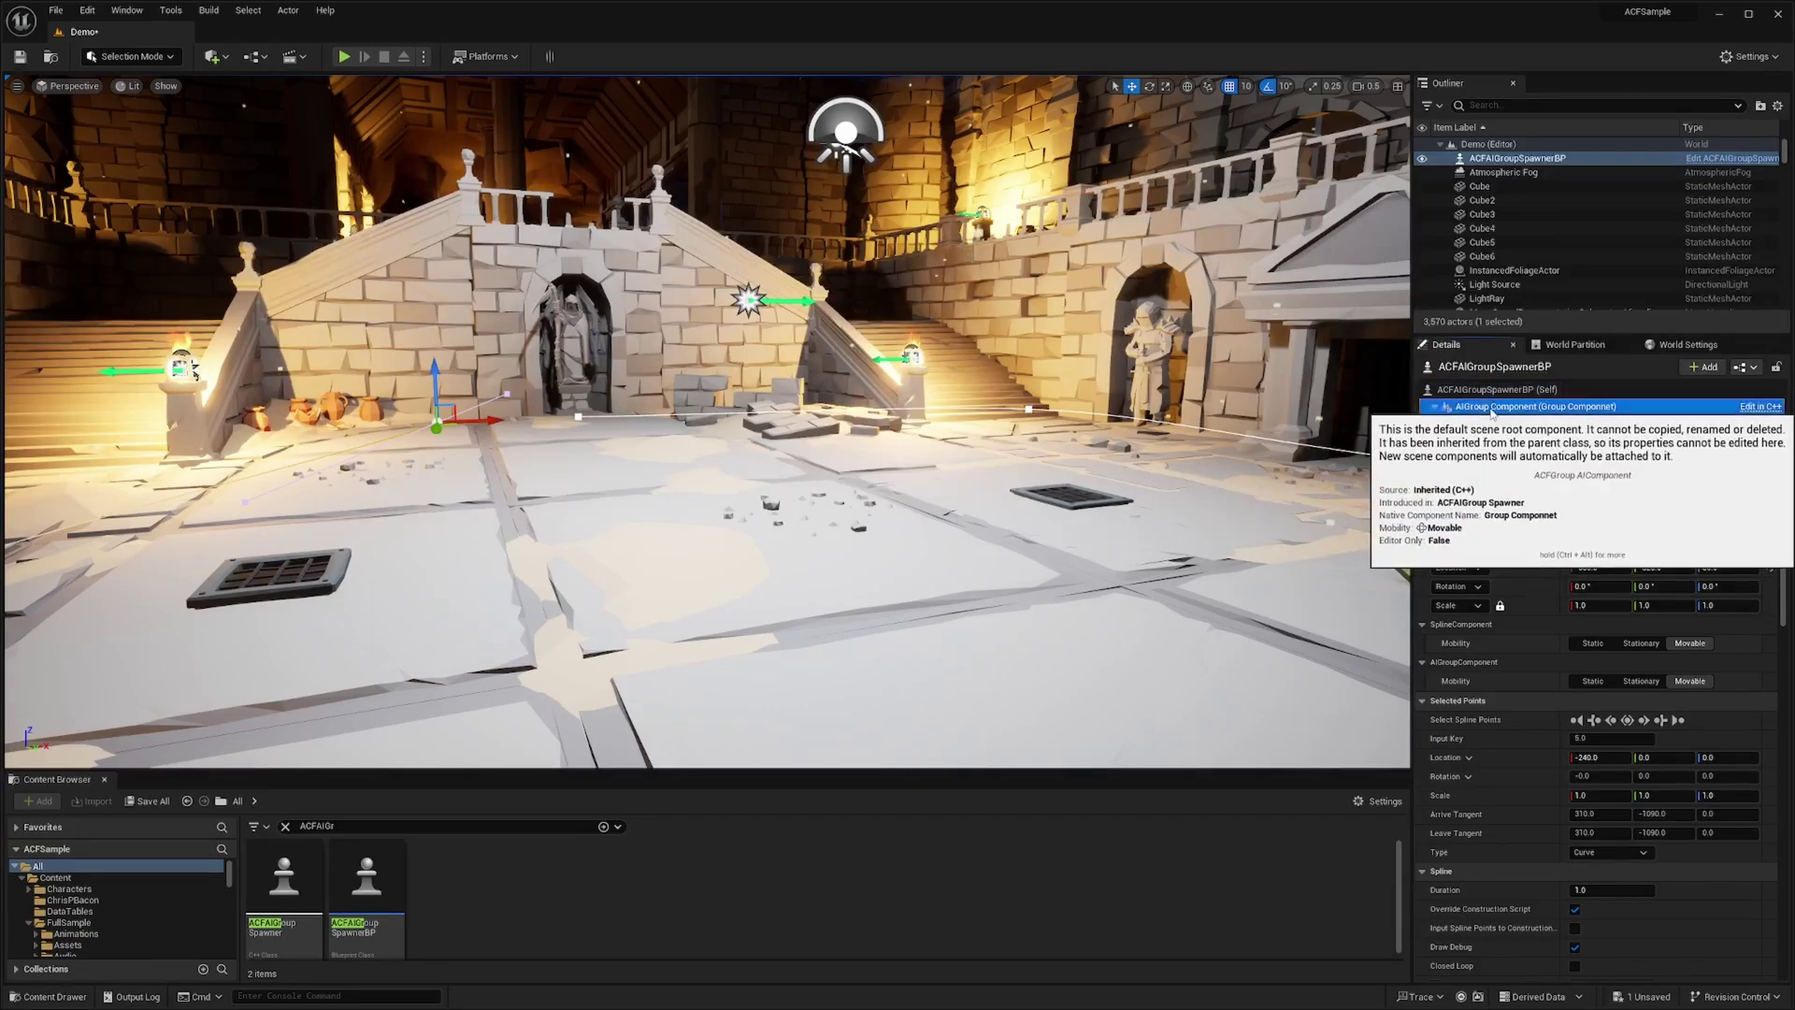
pyautogui.moveTo(1056, 411); pyautogui.dragTo(977, 496, button='right')
pyautogui.moveTo(722, 404); pyautogui.dragTo(705, 380, button='right')
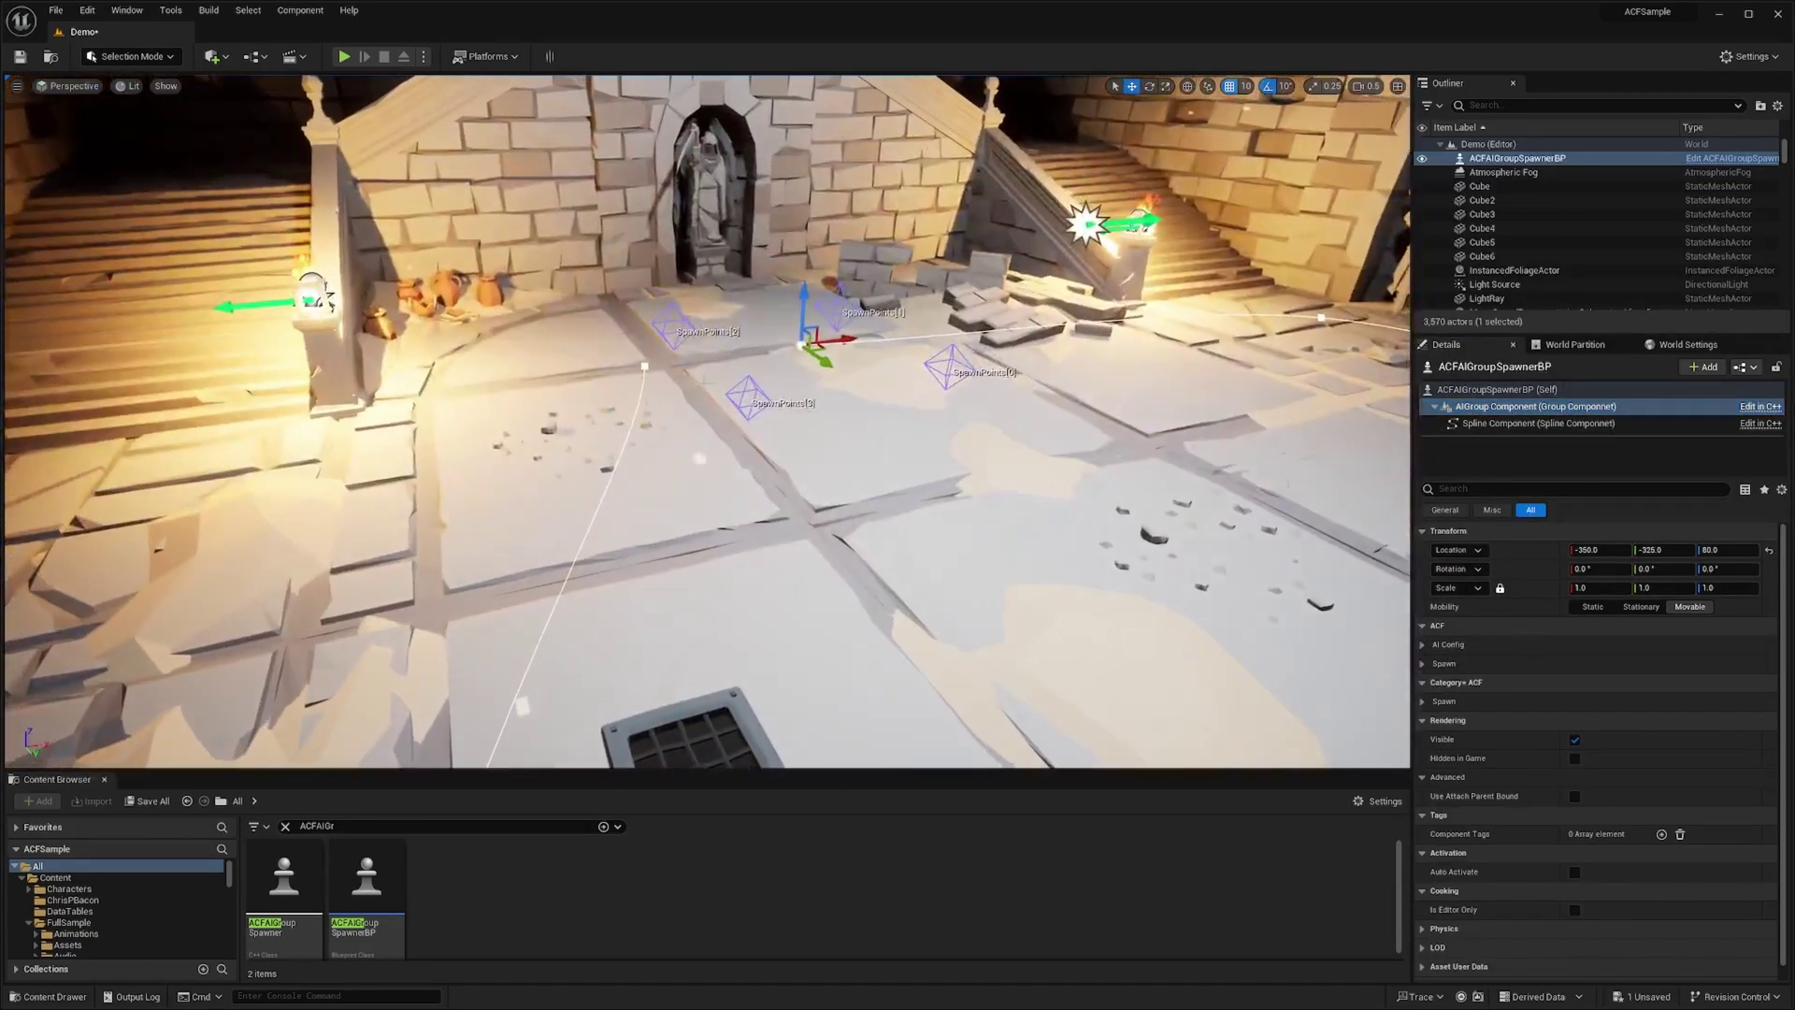
pyautogui.moveTo(689, 341); pyautogui.dragTo(598, 370)
pyautogui.click(748, 399)
pyautogui.moveTo(761, 415); pyautogui.dragTo(965, 610)
pyautogui.click(836, 310)
pyautogui.moveTo(855, 319); pyautogui.dragTo(1142, 463)
pyautogui.moveTo(1142, 462); pyautogui.dragTo(935, 476, button='right')
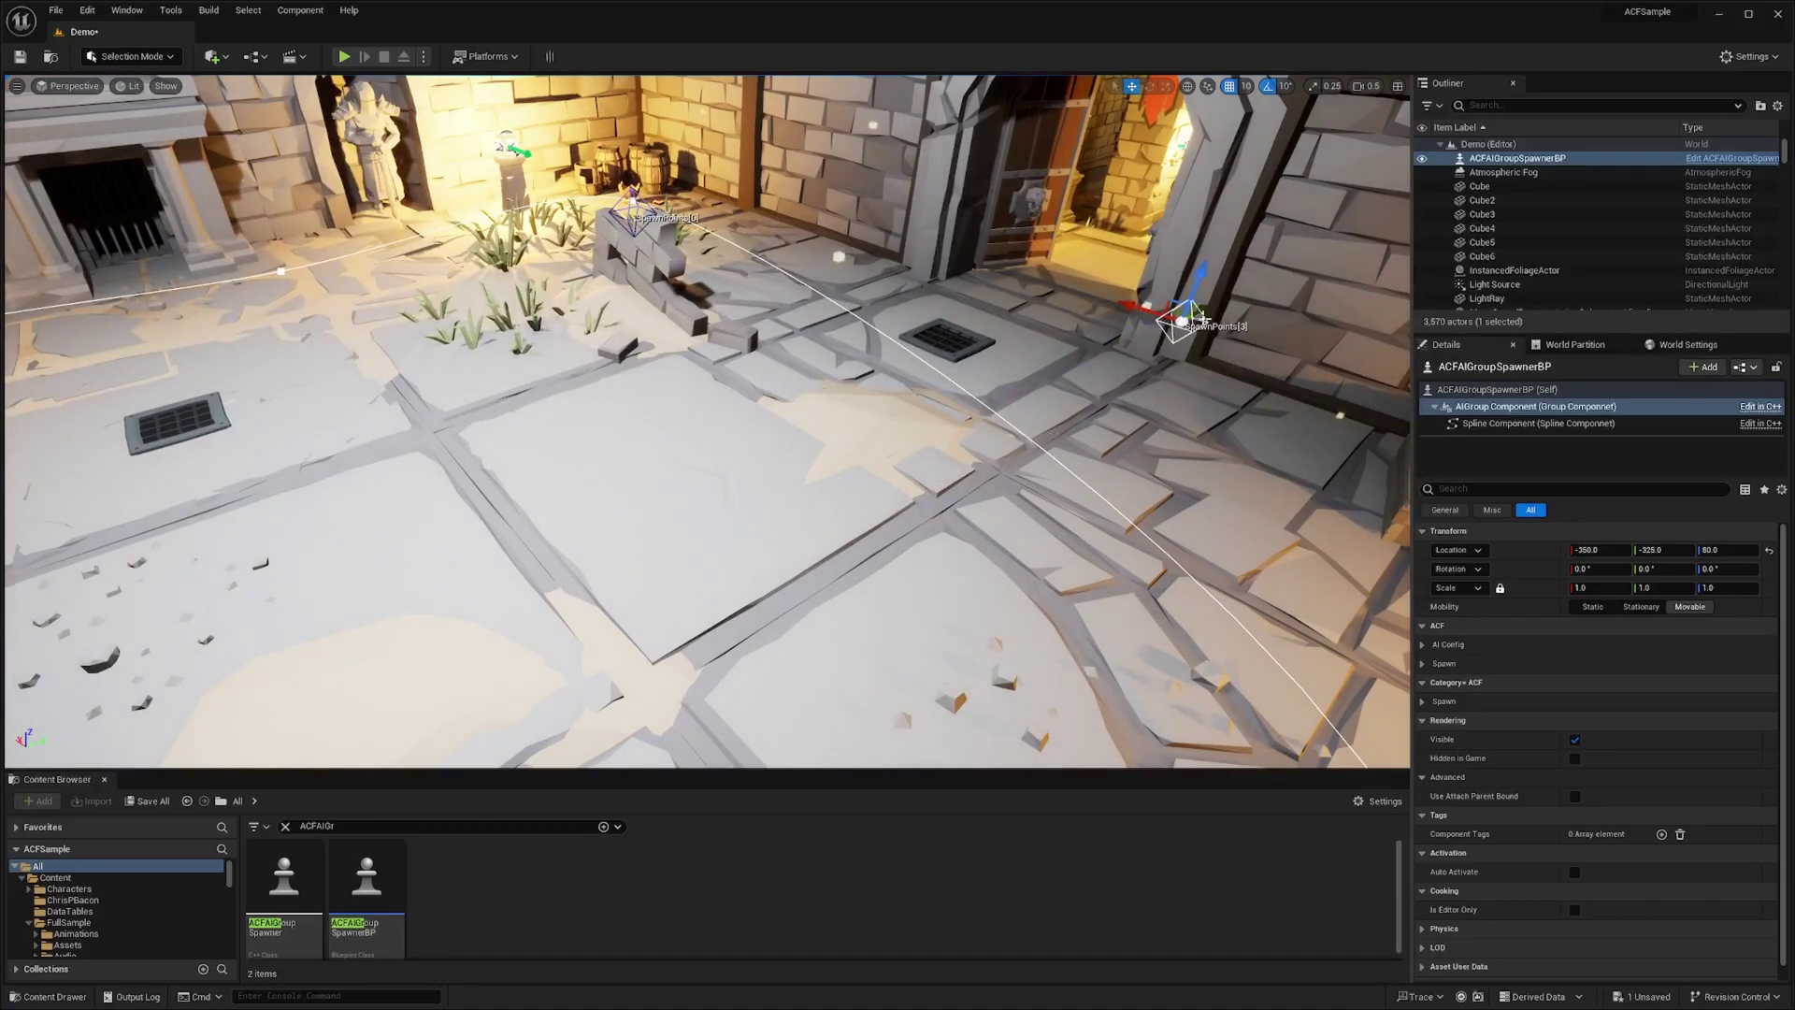
pyautogui.moveTo(1099, 427); pyautogui.dragTo(991, 388, button='right')
pyautogui.press('w')
pyautogui.scroll(1, 1100, 427)
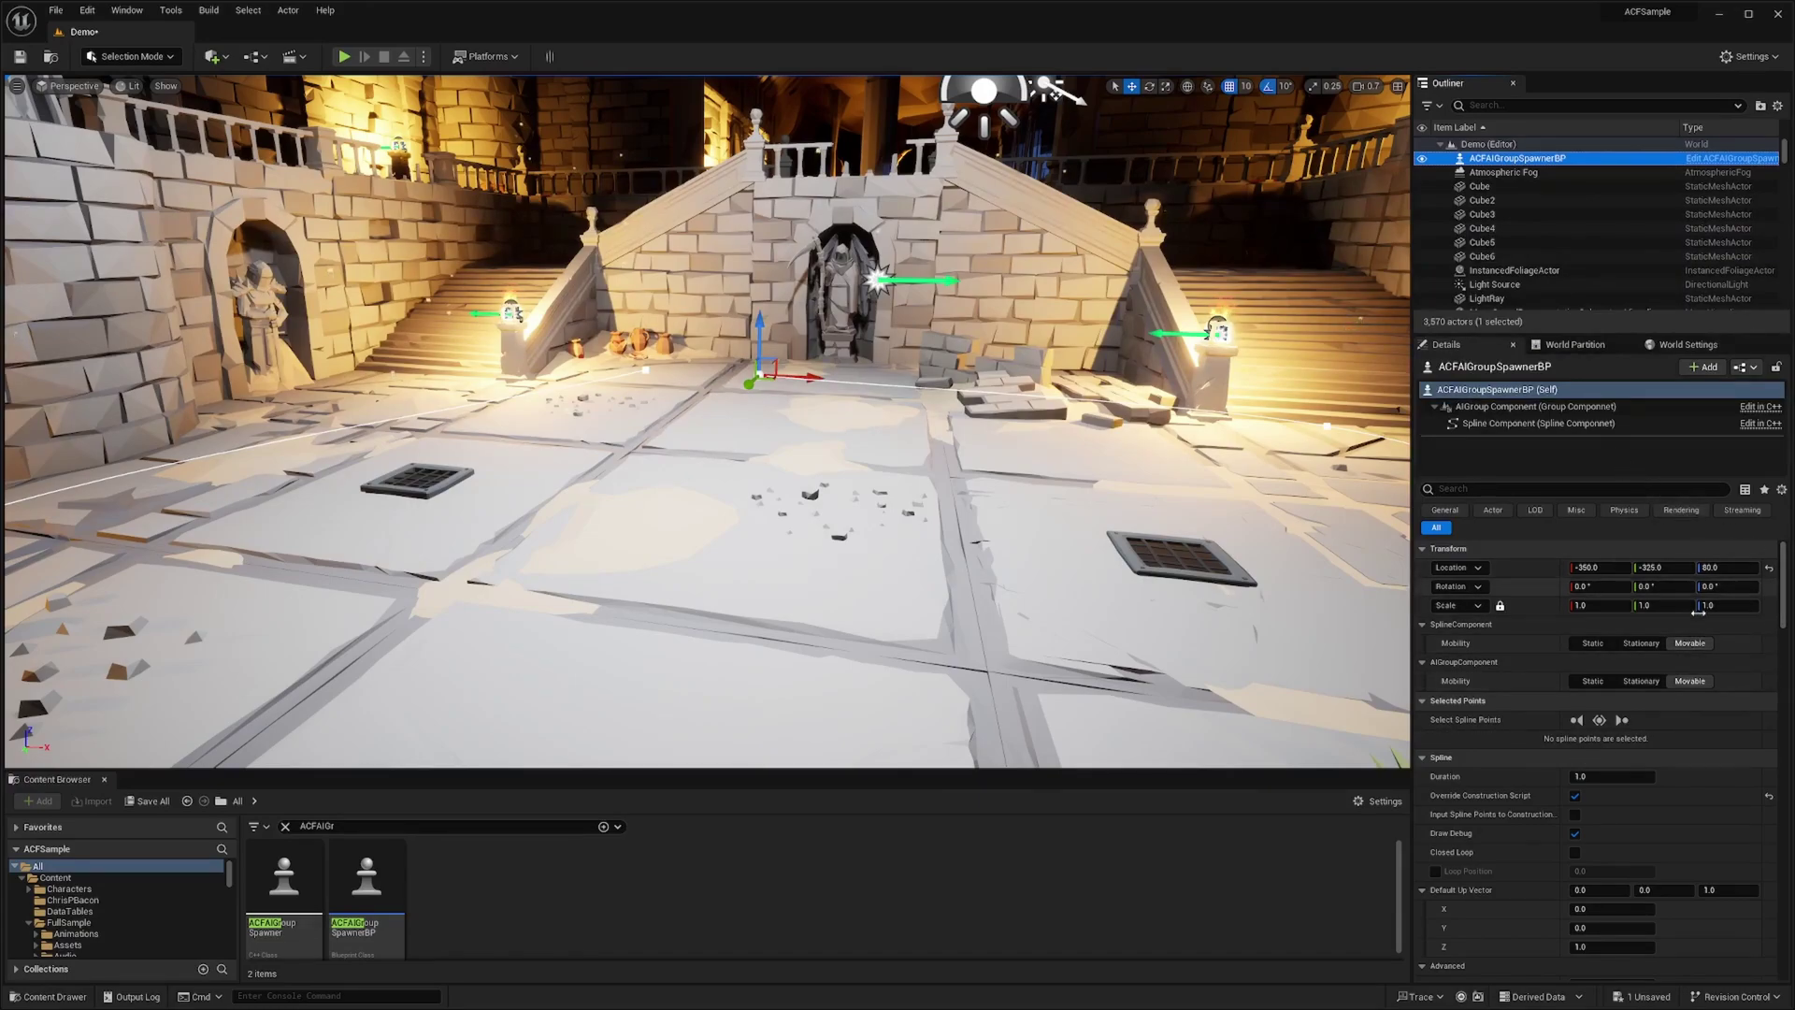
# In the spawner actor's Spawn settings, set Max Simultaneous Agents to 5 and enable Can Spawn Multiple Times.
pyautogui.scroll(-3, 1784, 609)
pyautogui.moveTo(1784, 610); pyautogui.dragTo(1783, 615)
pyautogui.click(1488, 390)
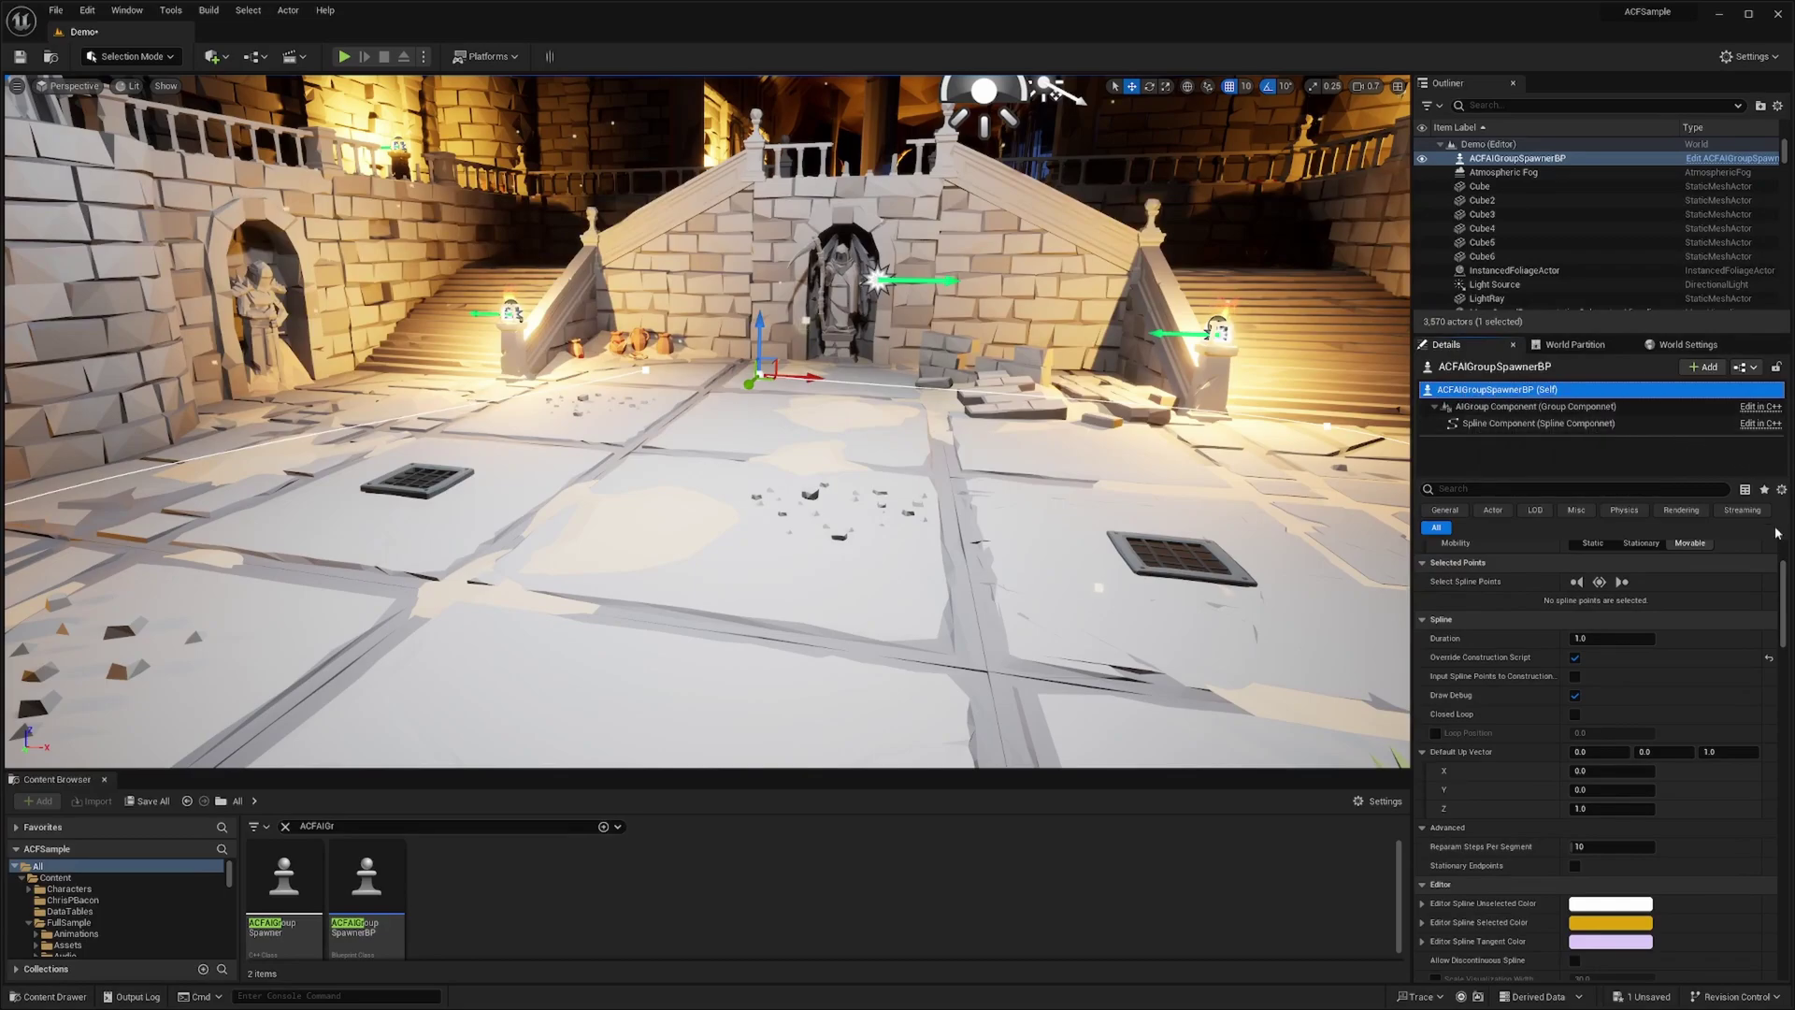
pyautogui.scroll(-10, 1785, 589)
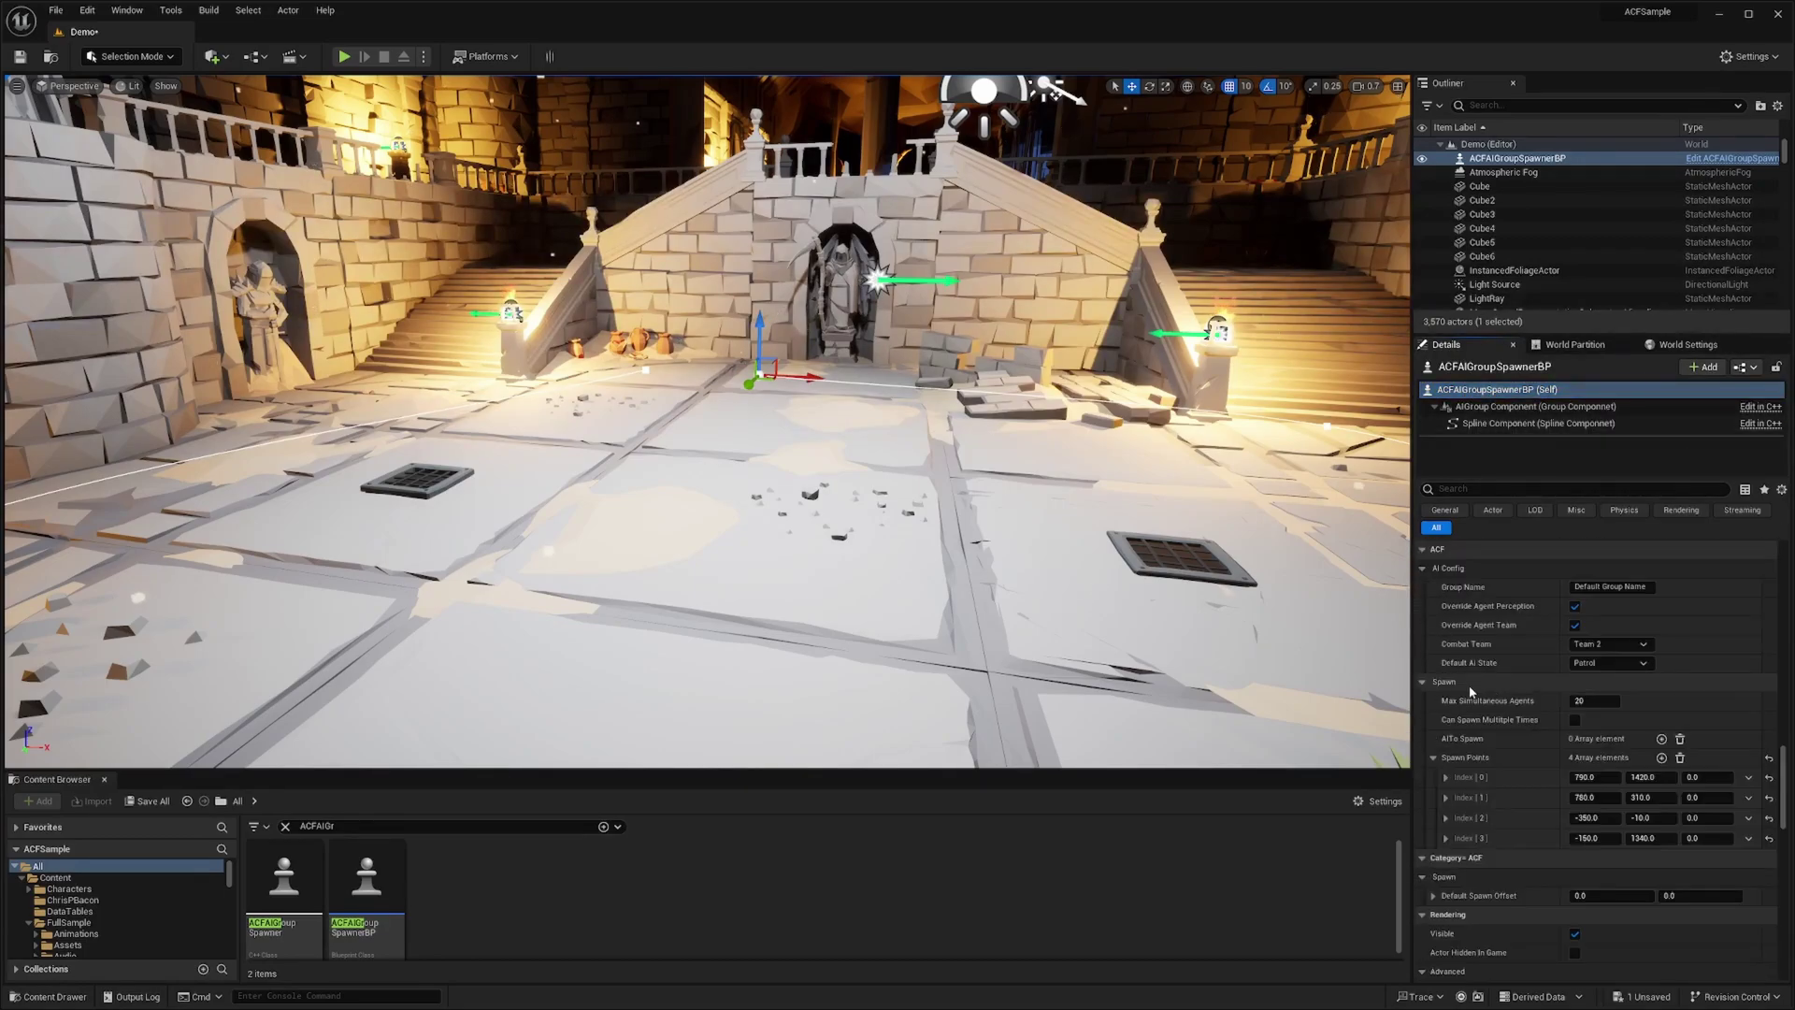
pyautogui.click(1604, 702)
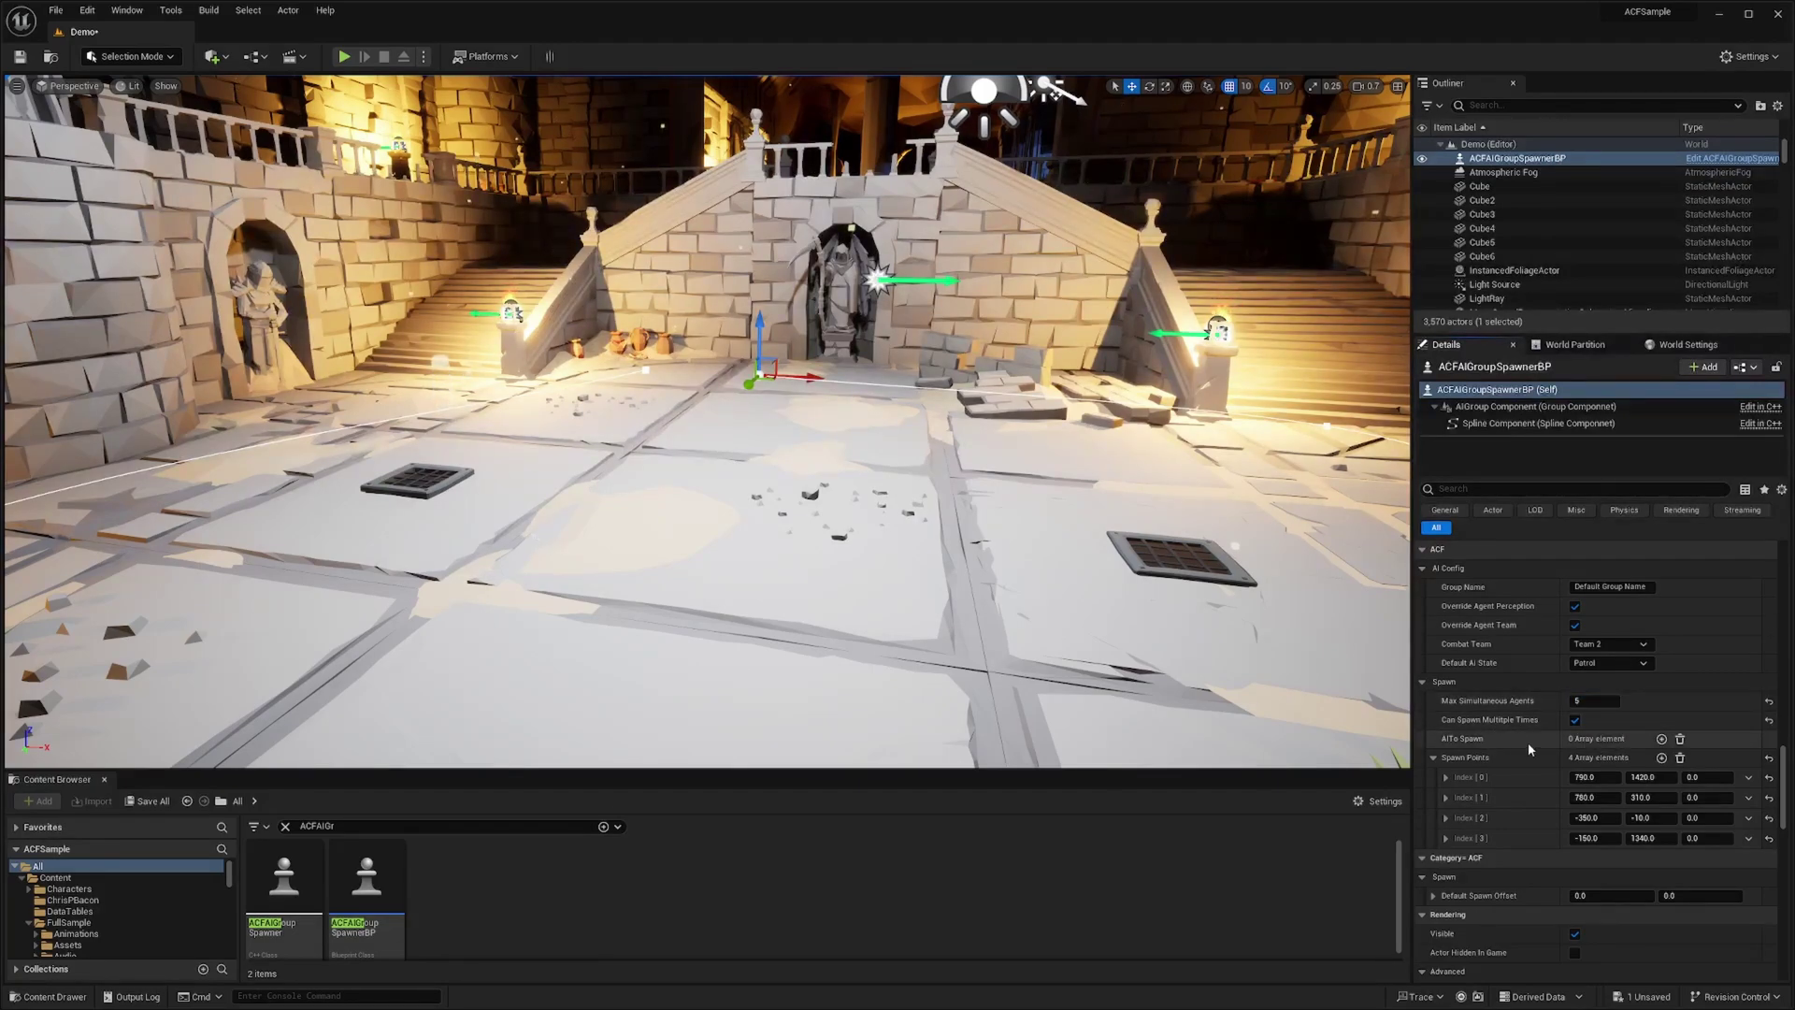
# Add two entries to the spawner's AI To Spawn array and expand both for editing.
pyautogui.click(1661, 739)
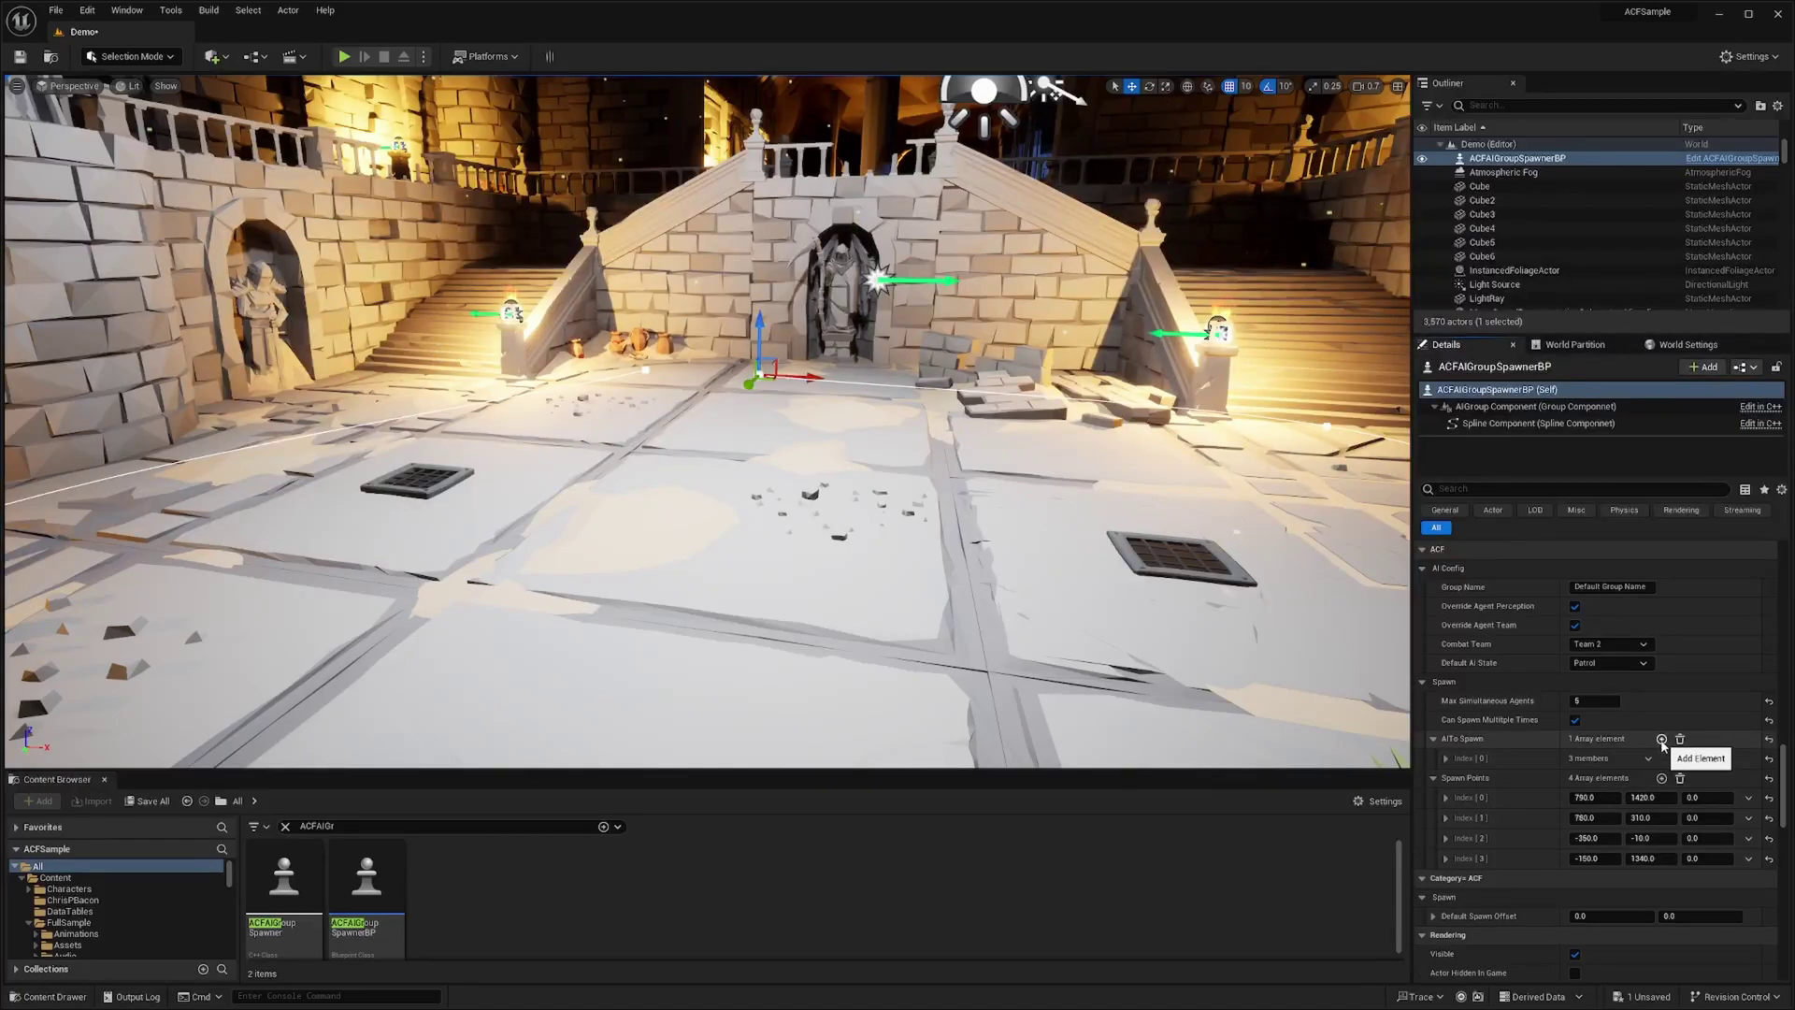
pyautogui.click(1661, 739)
pyautogui.click(1445, 778)
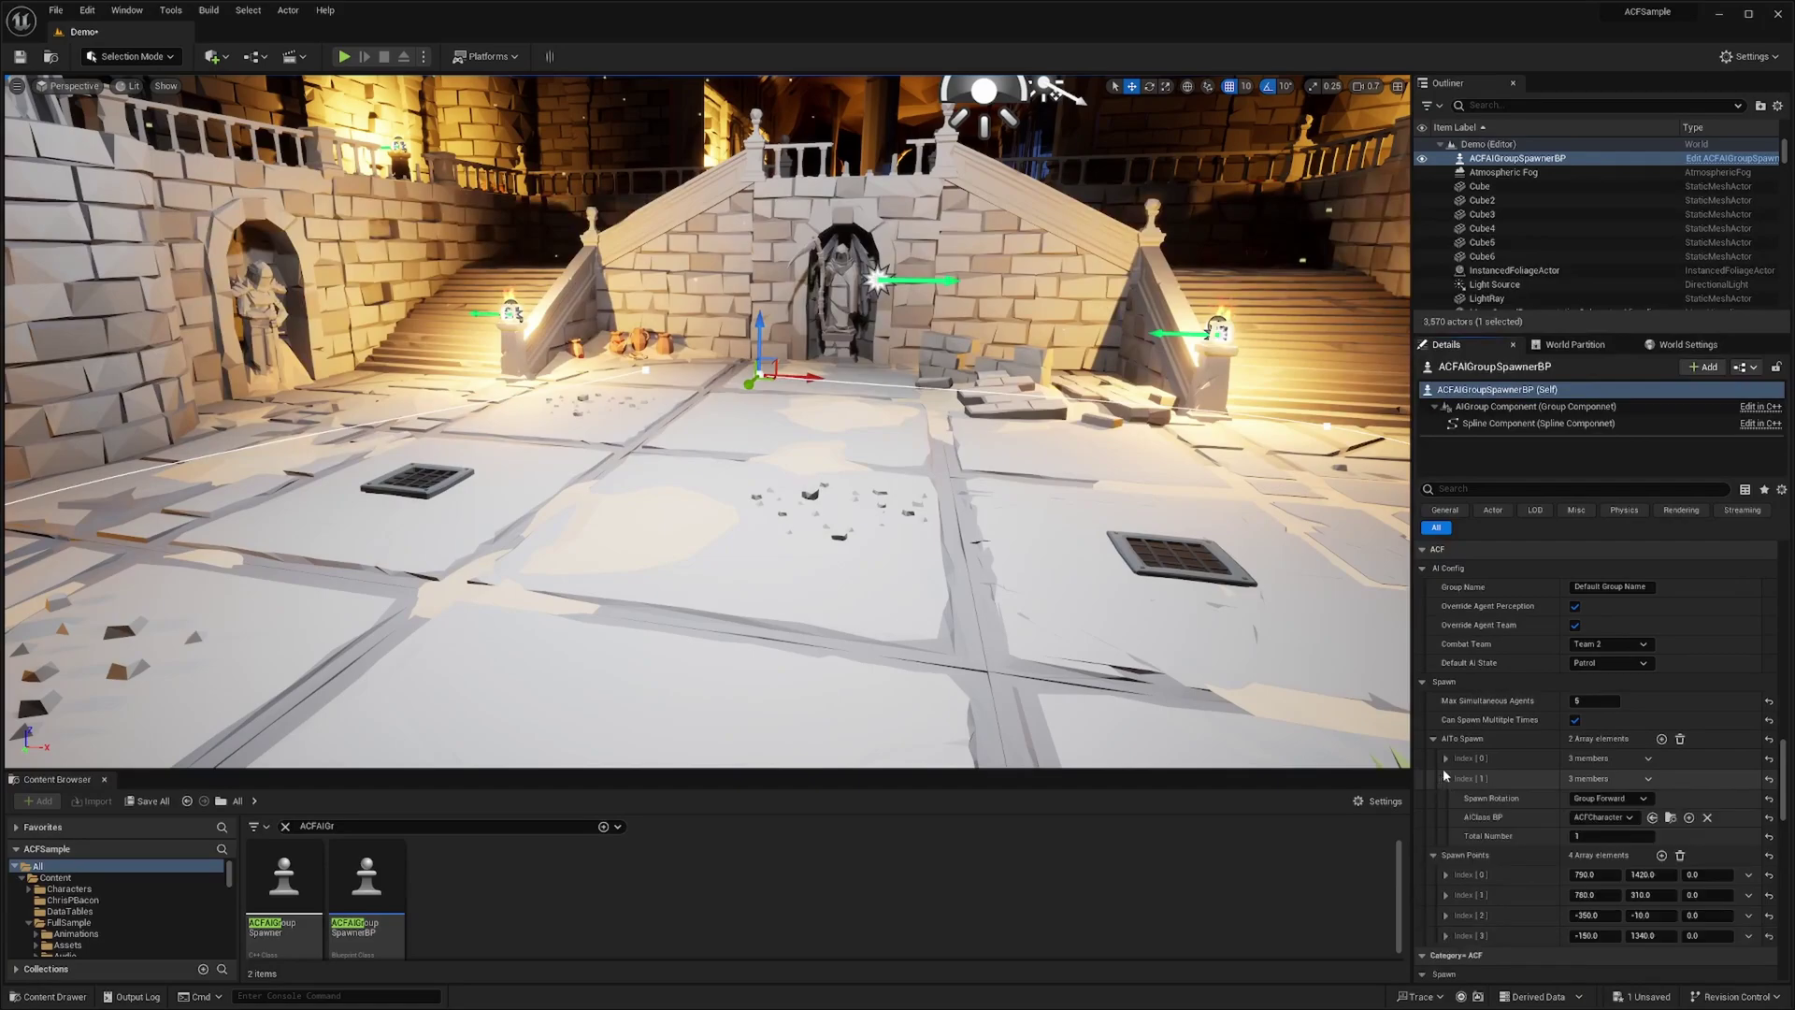
pyautogui.click(1445, 758)
# Set the first AI To Spawn entry's class to SkellySlave with a total number of 2.
pyautogui.click(1601, 796)
pyautogui.write('s')
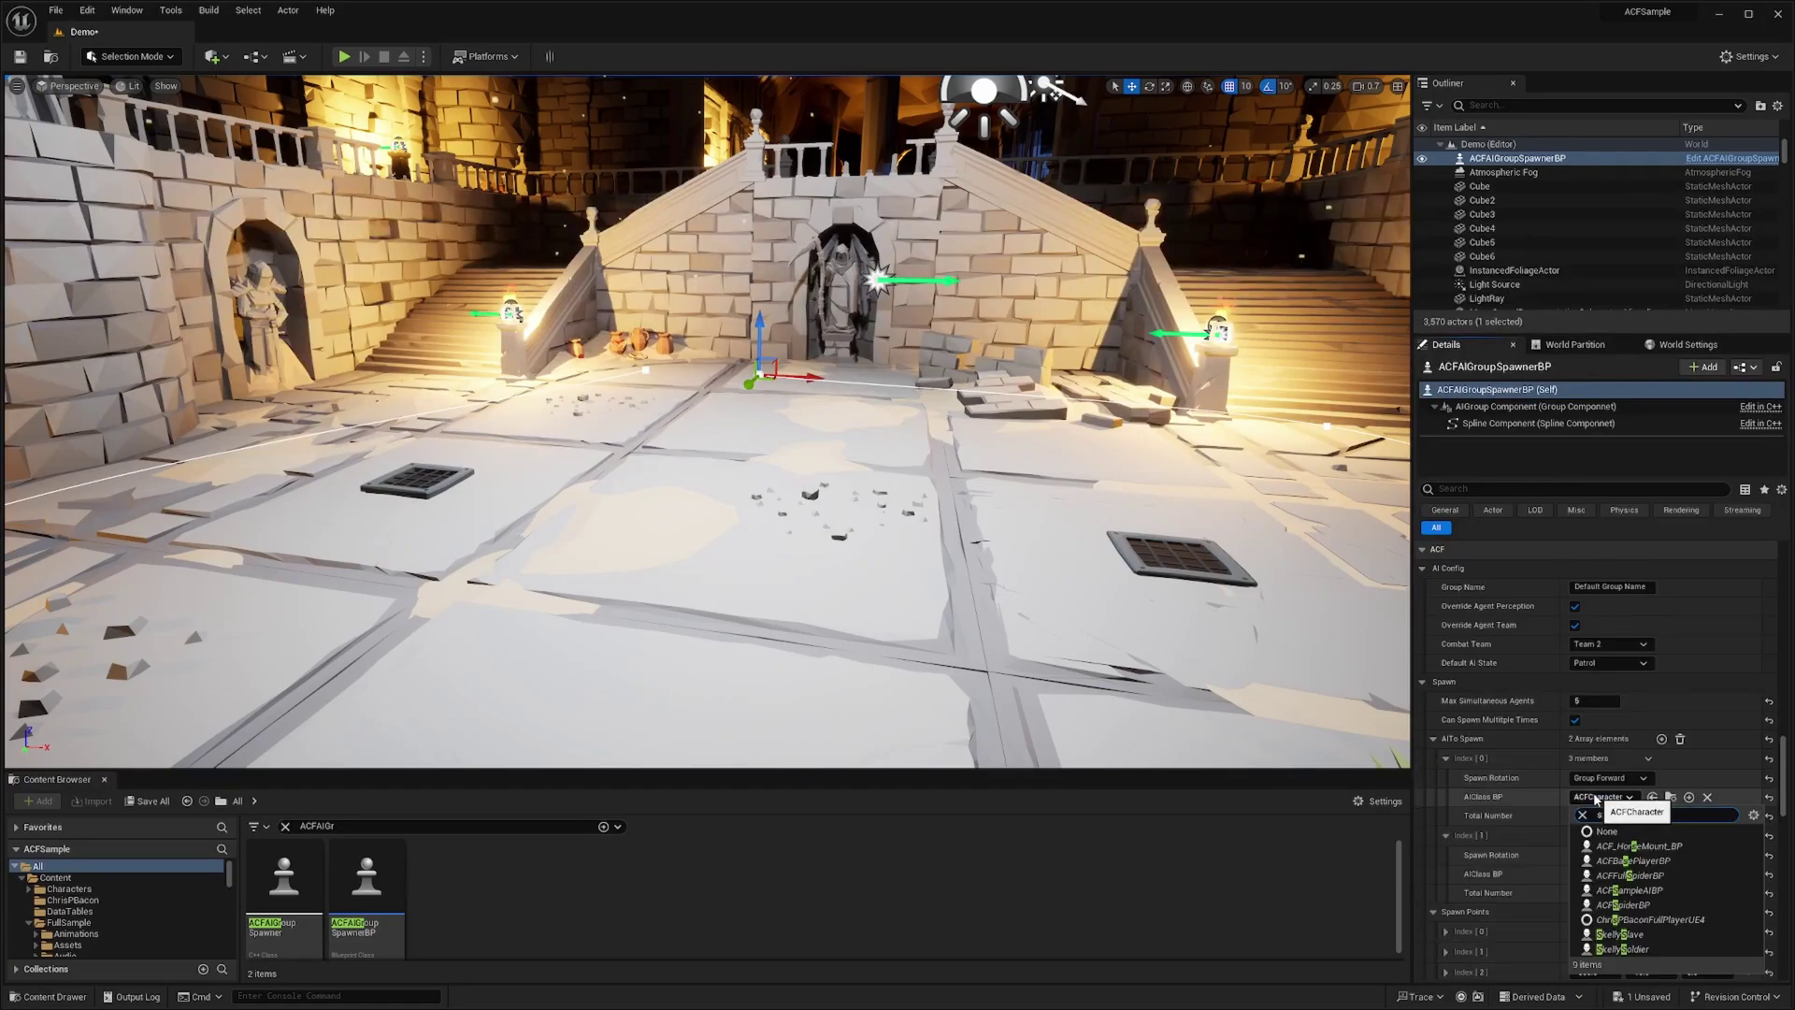
pyautogui.write('kel')
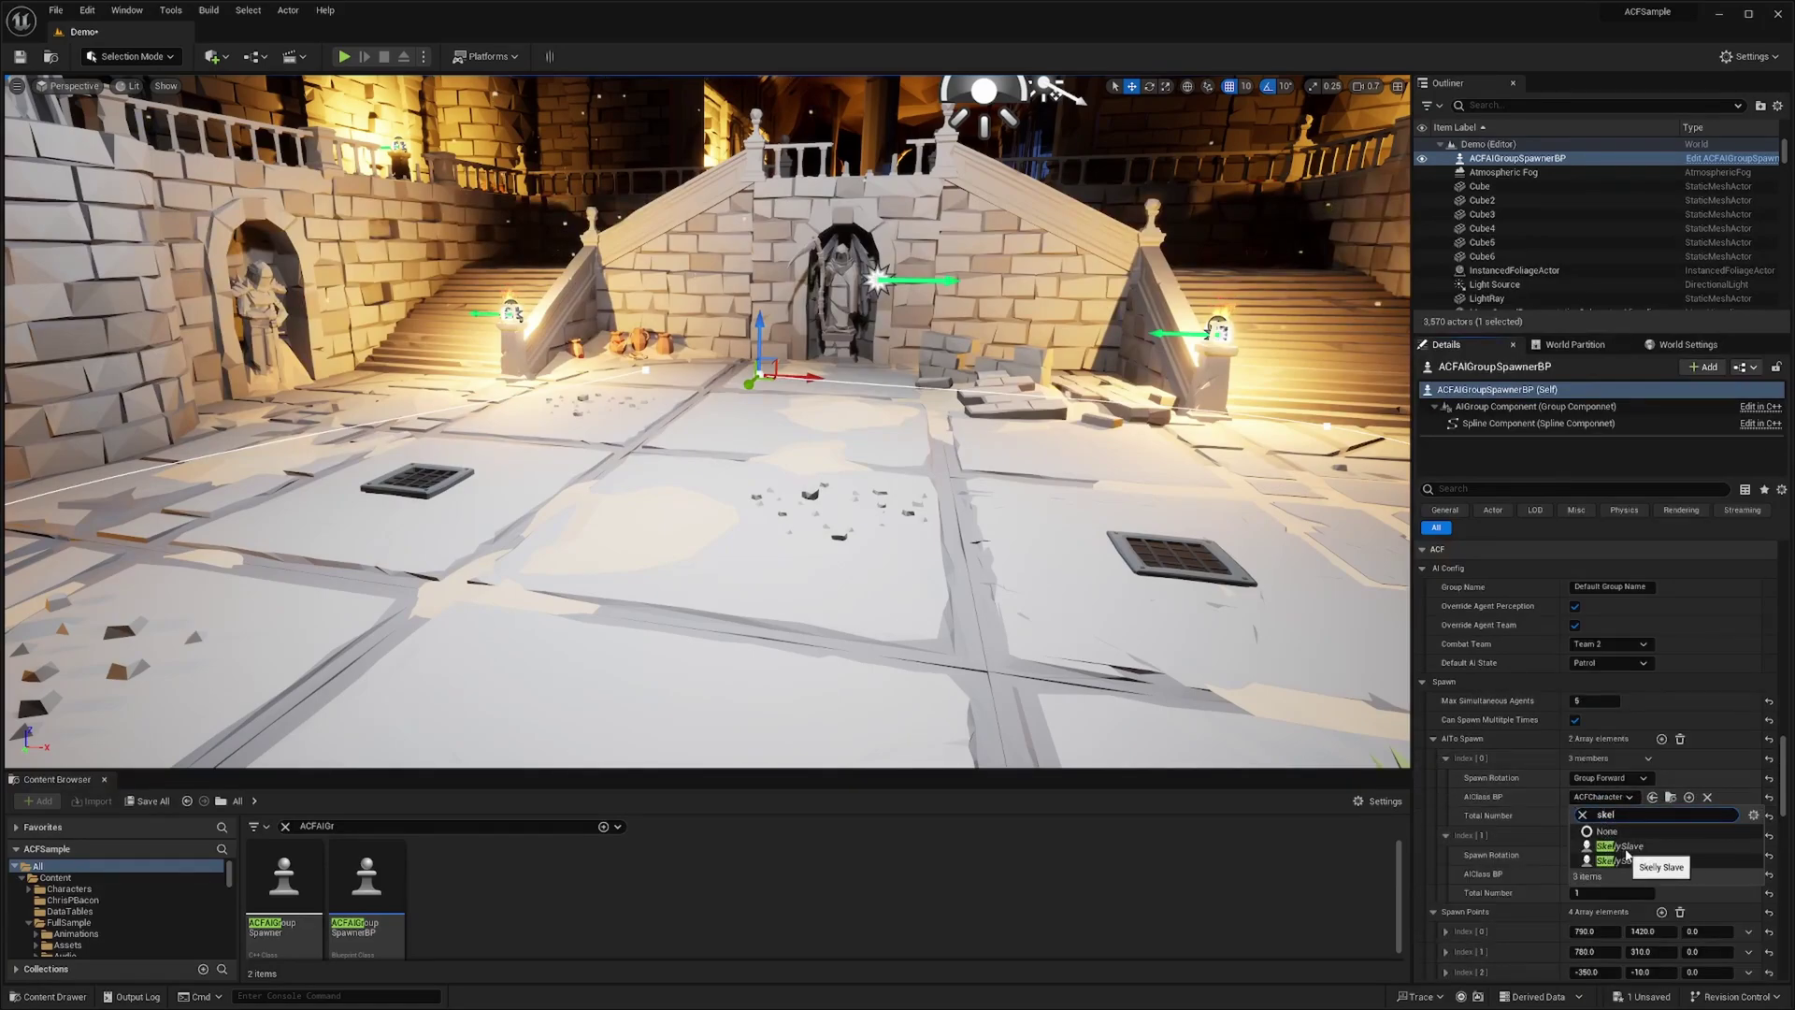
pyautogui.click(1635, 851)
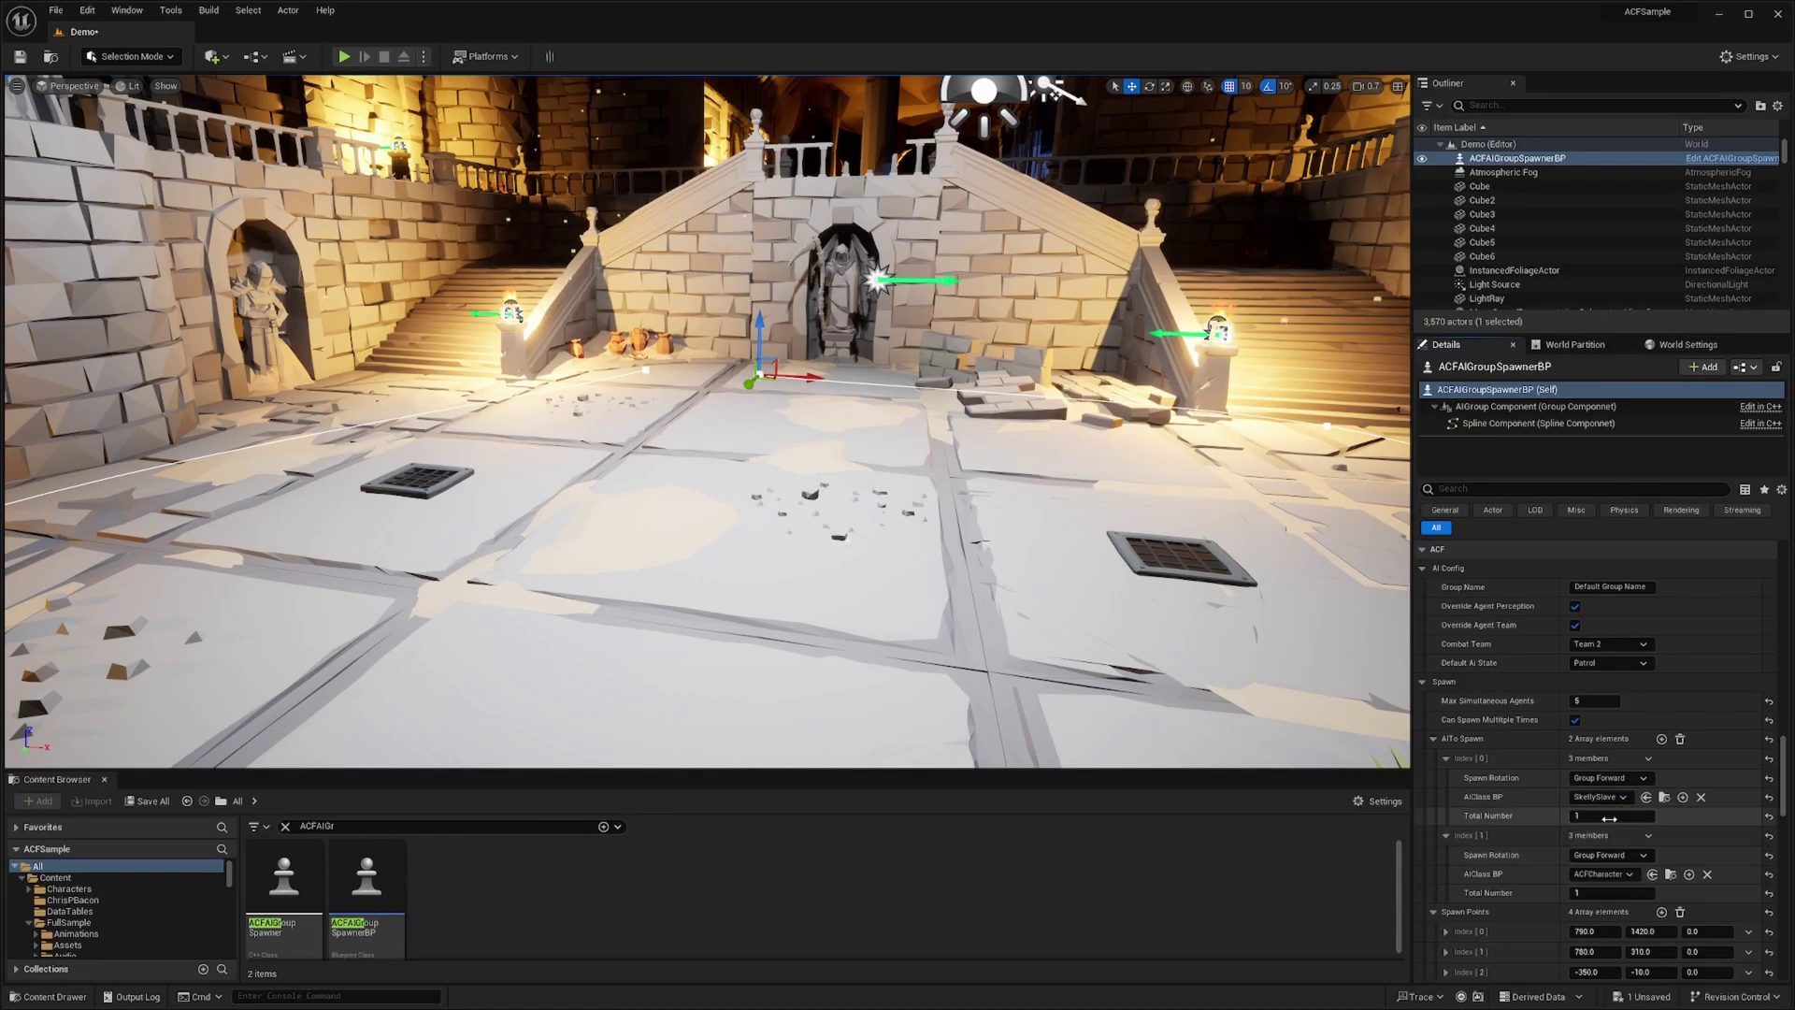
# Set the second AI To Spawn entry's class to SkellySoldier.
pyautogui.click(1603, 874)
pyautogui.write('skel')
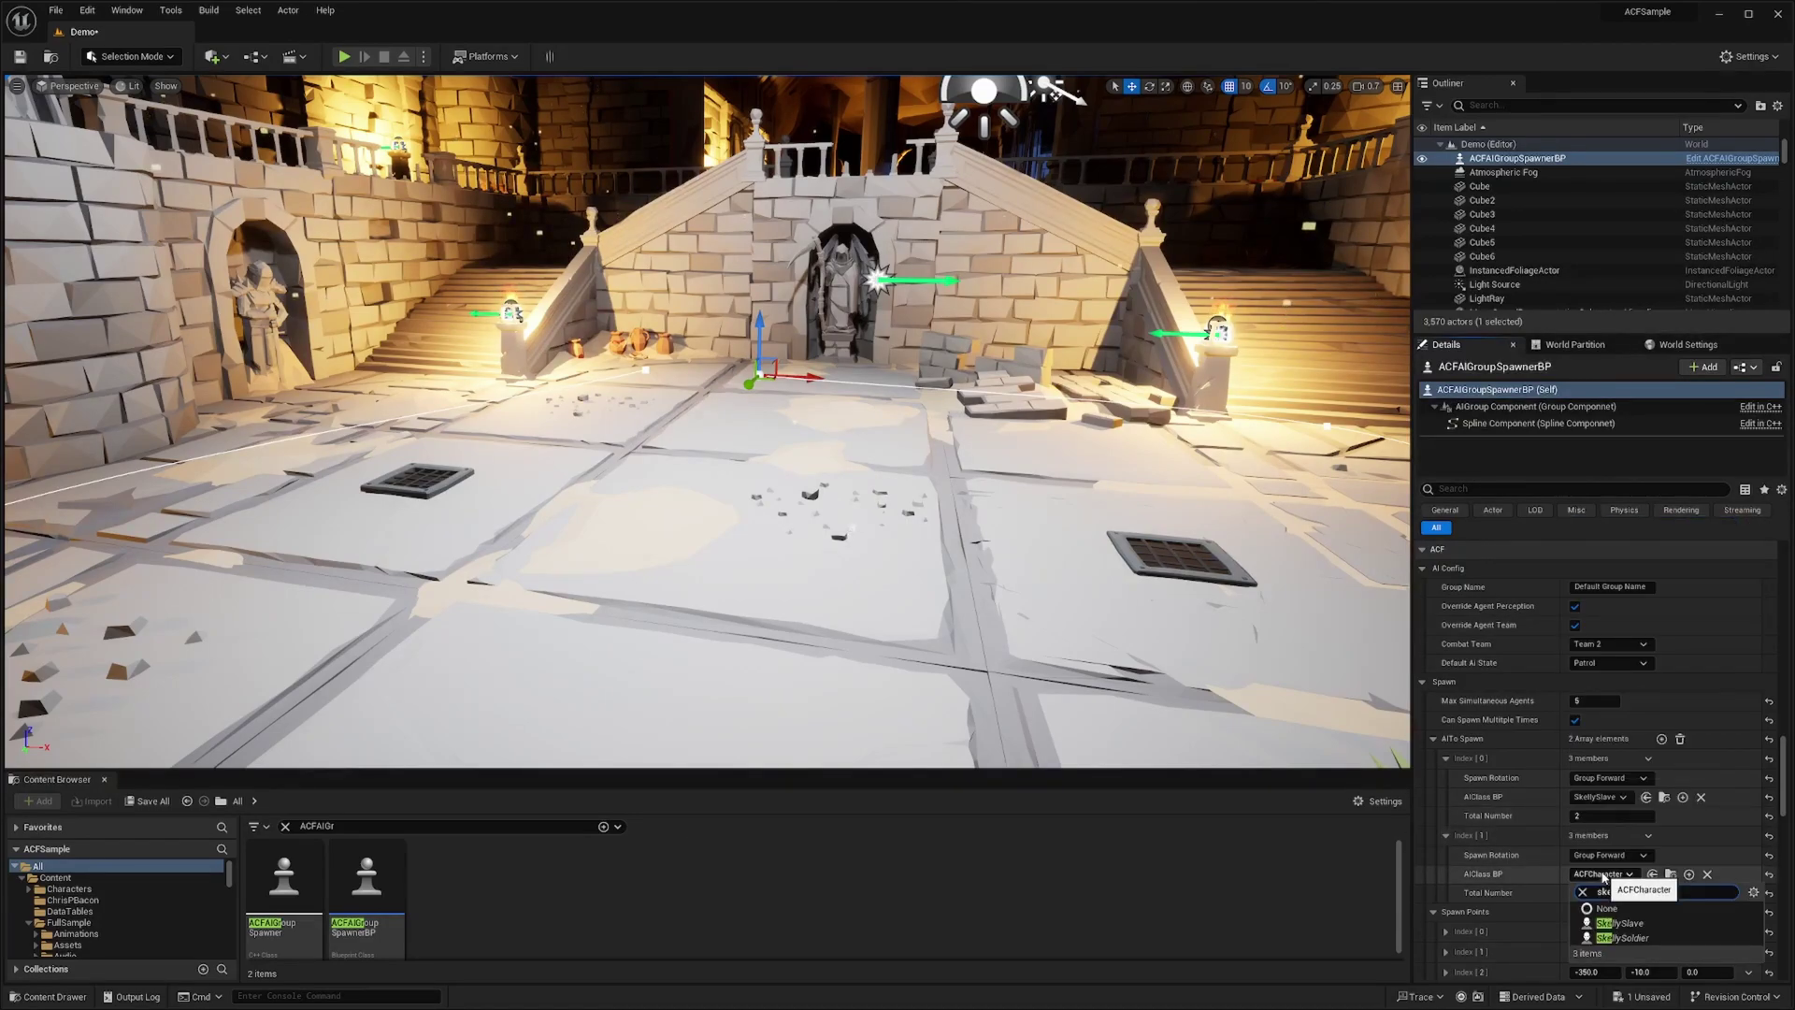
pyautogui.click(1625, 938)
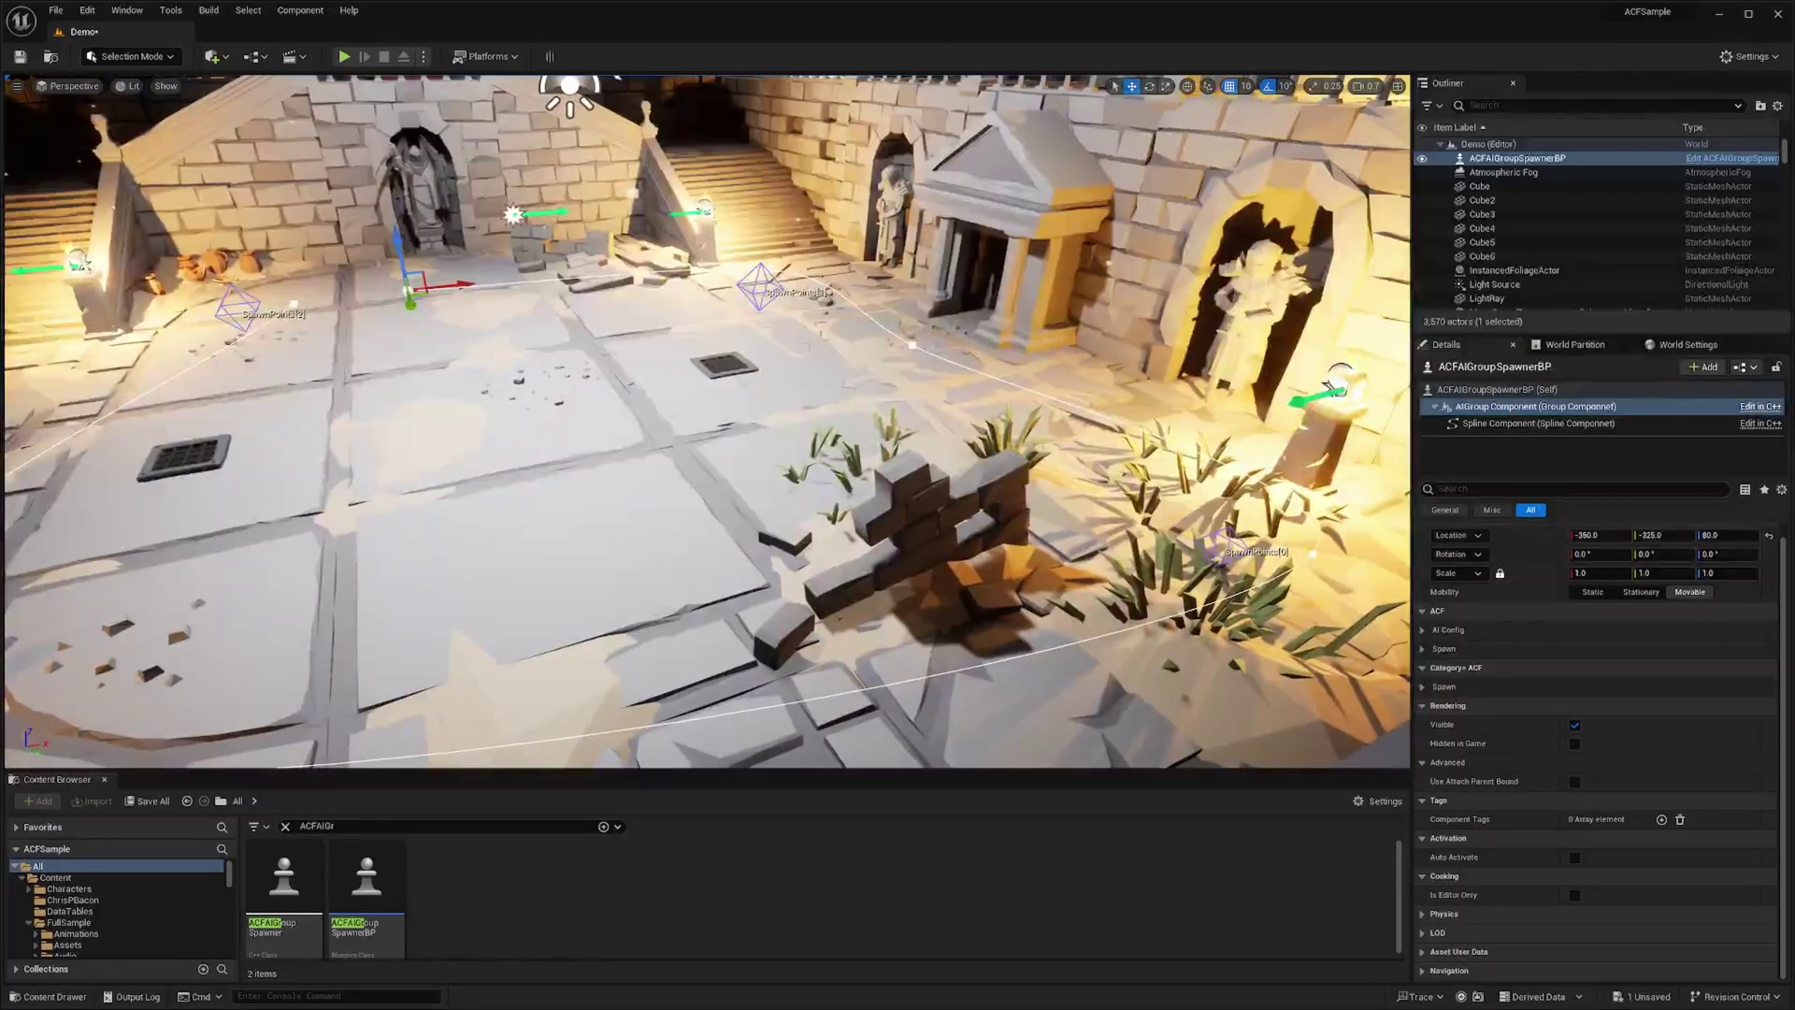
# Set the spawner's Combat Team to Team 1 and review its Spawn on Begin Play and Patrol Config settings.
pyautogui.moveTo(764, 489); pyautogui.dragTo(680, 439, button='right')
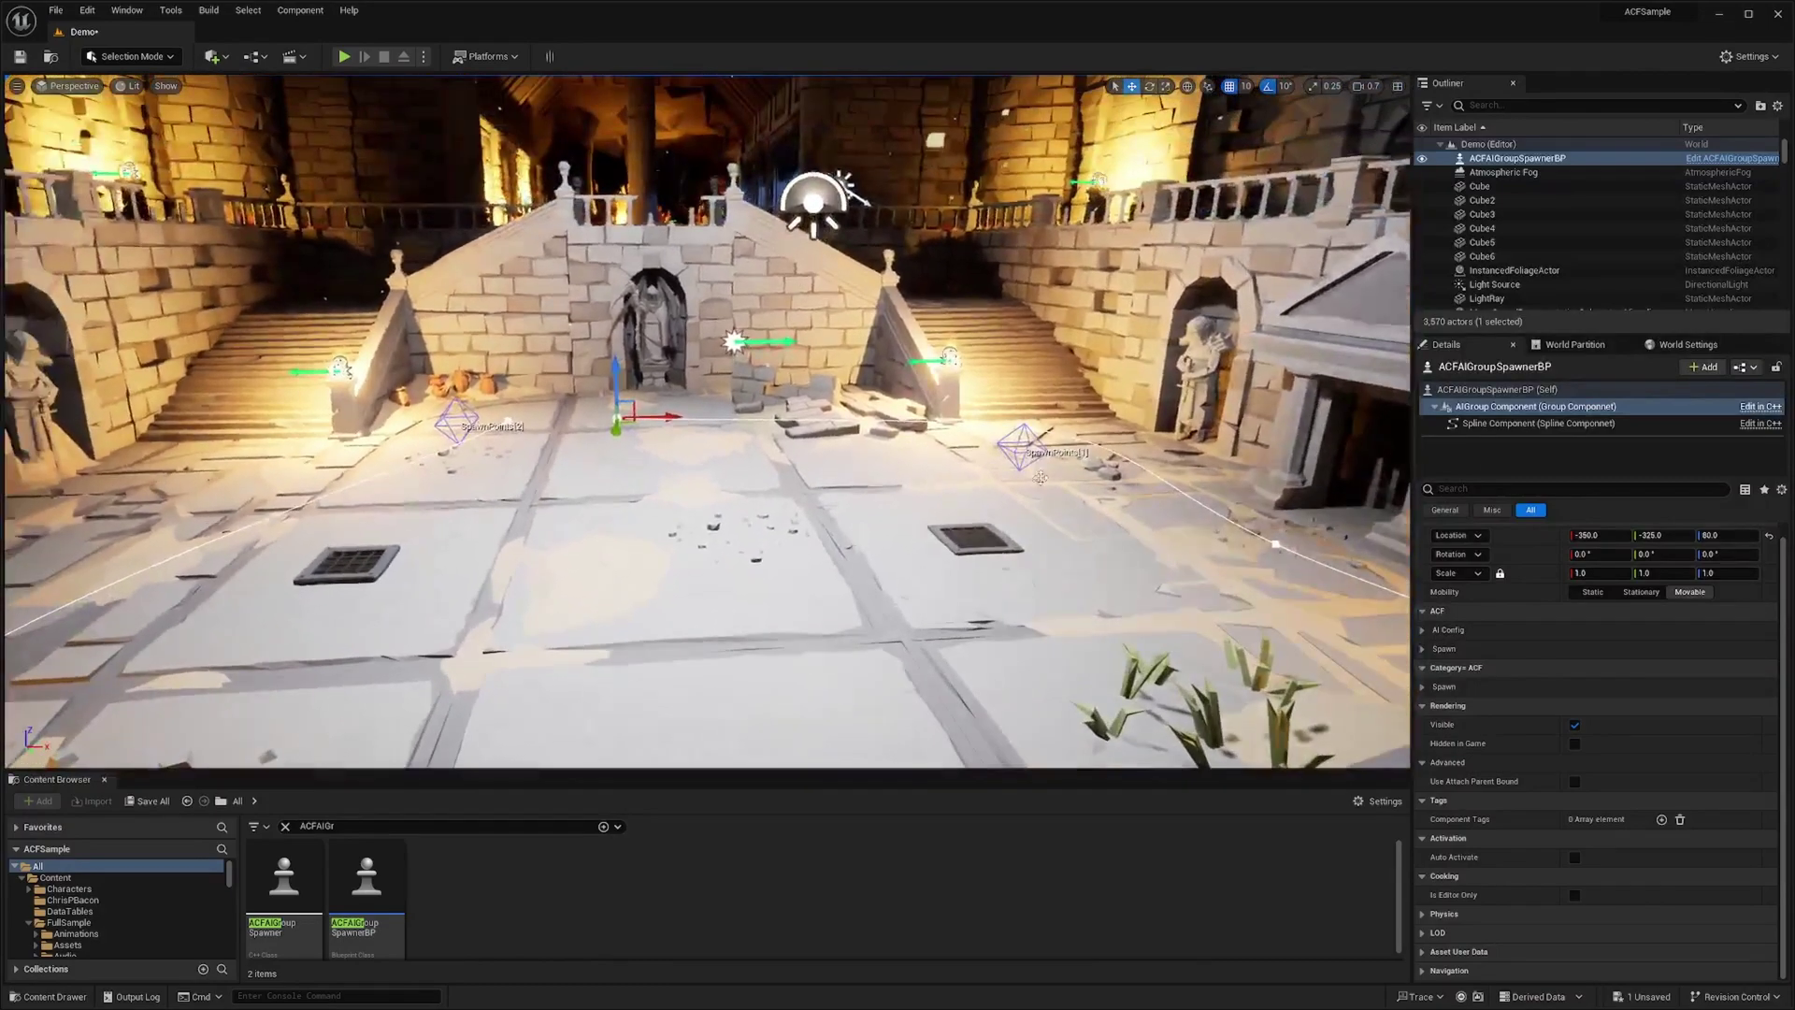
pyautogui.moveTo(1786, 567); pyautogui.dragTo(1789, 802)
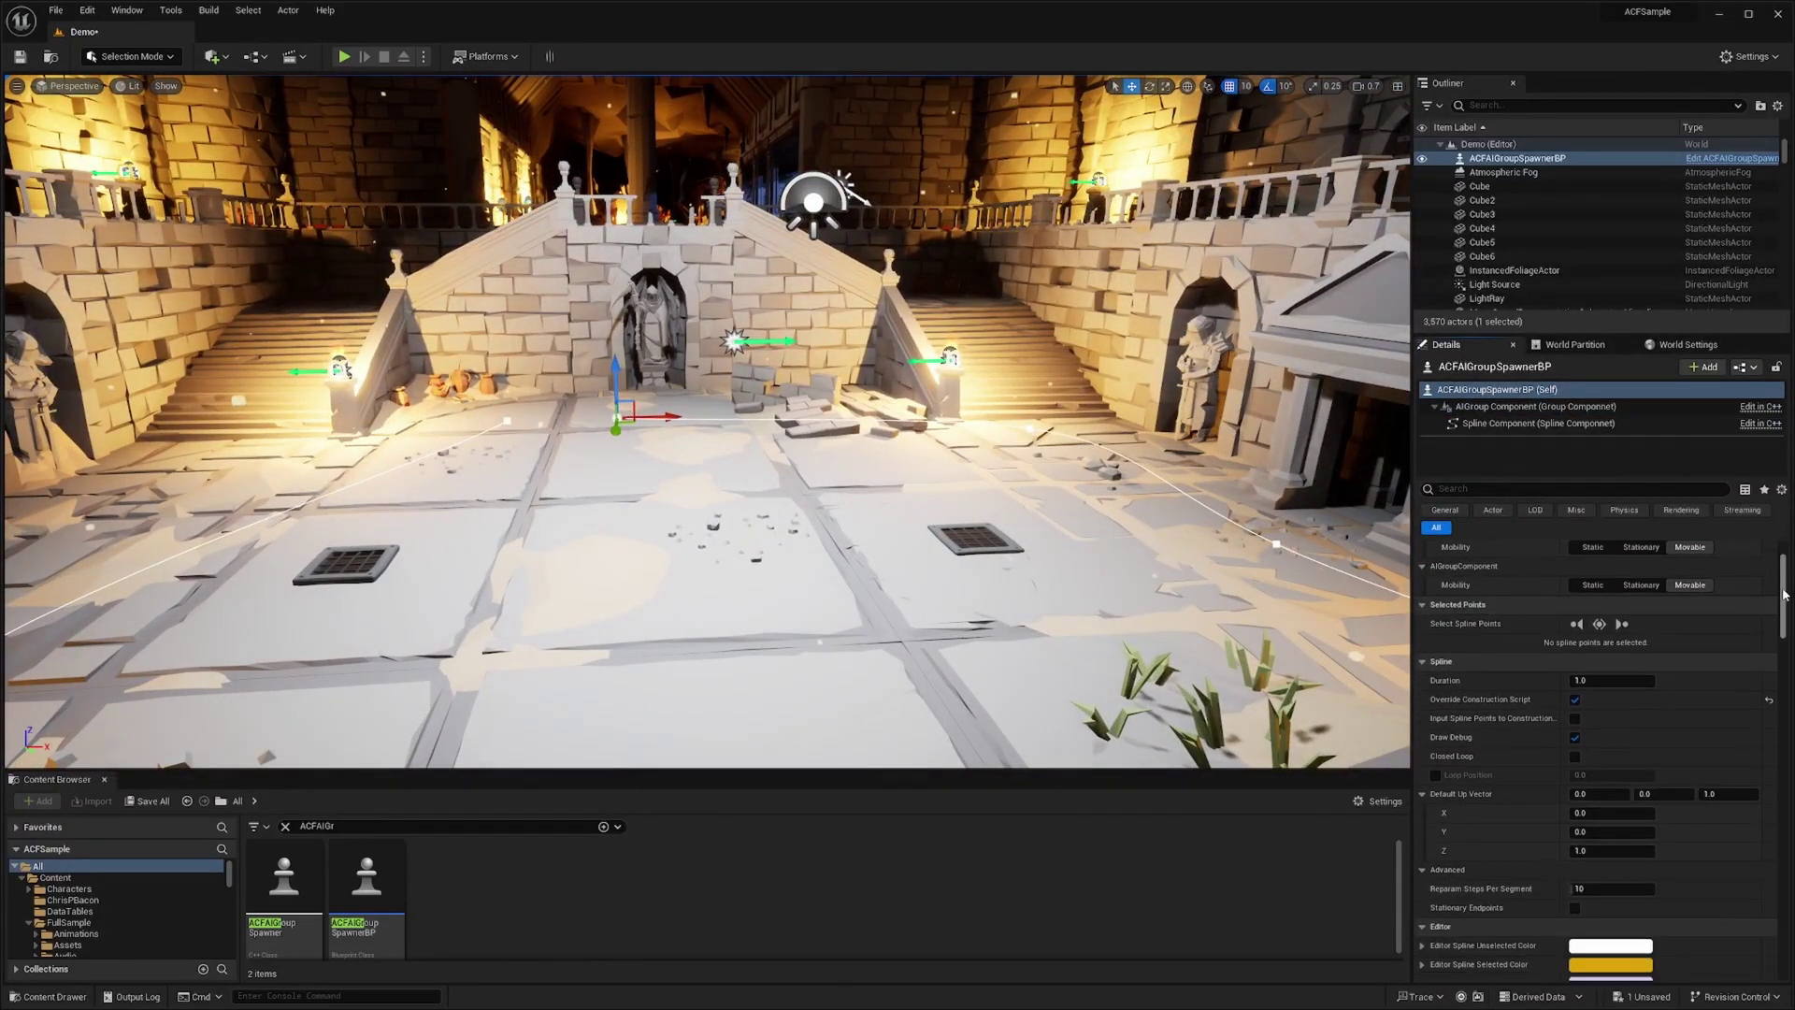
pyautogui.scroll(5, 1605, 694)
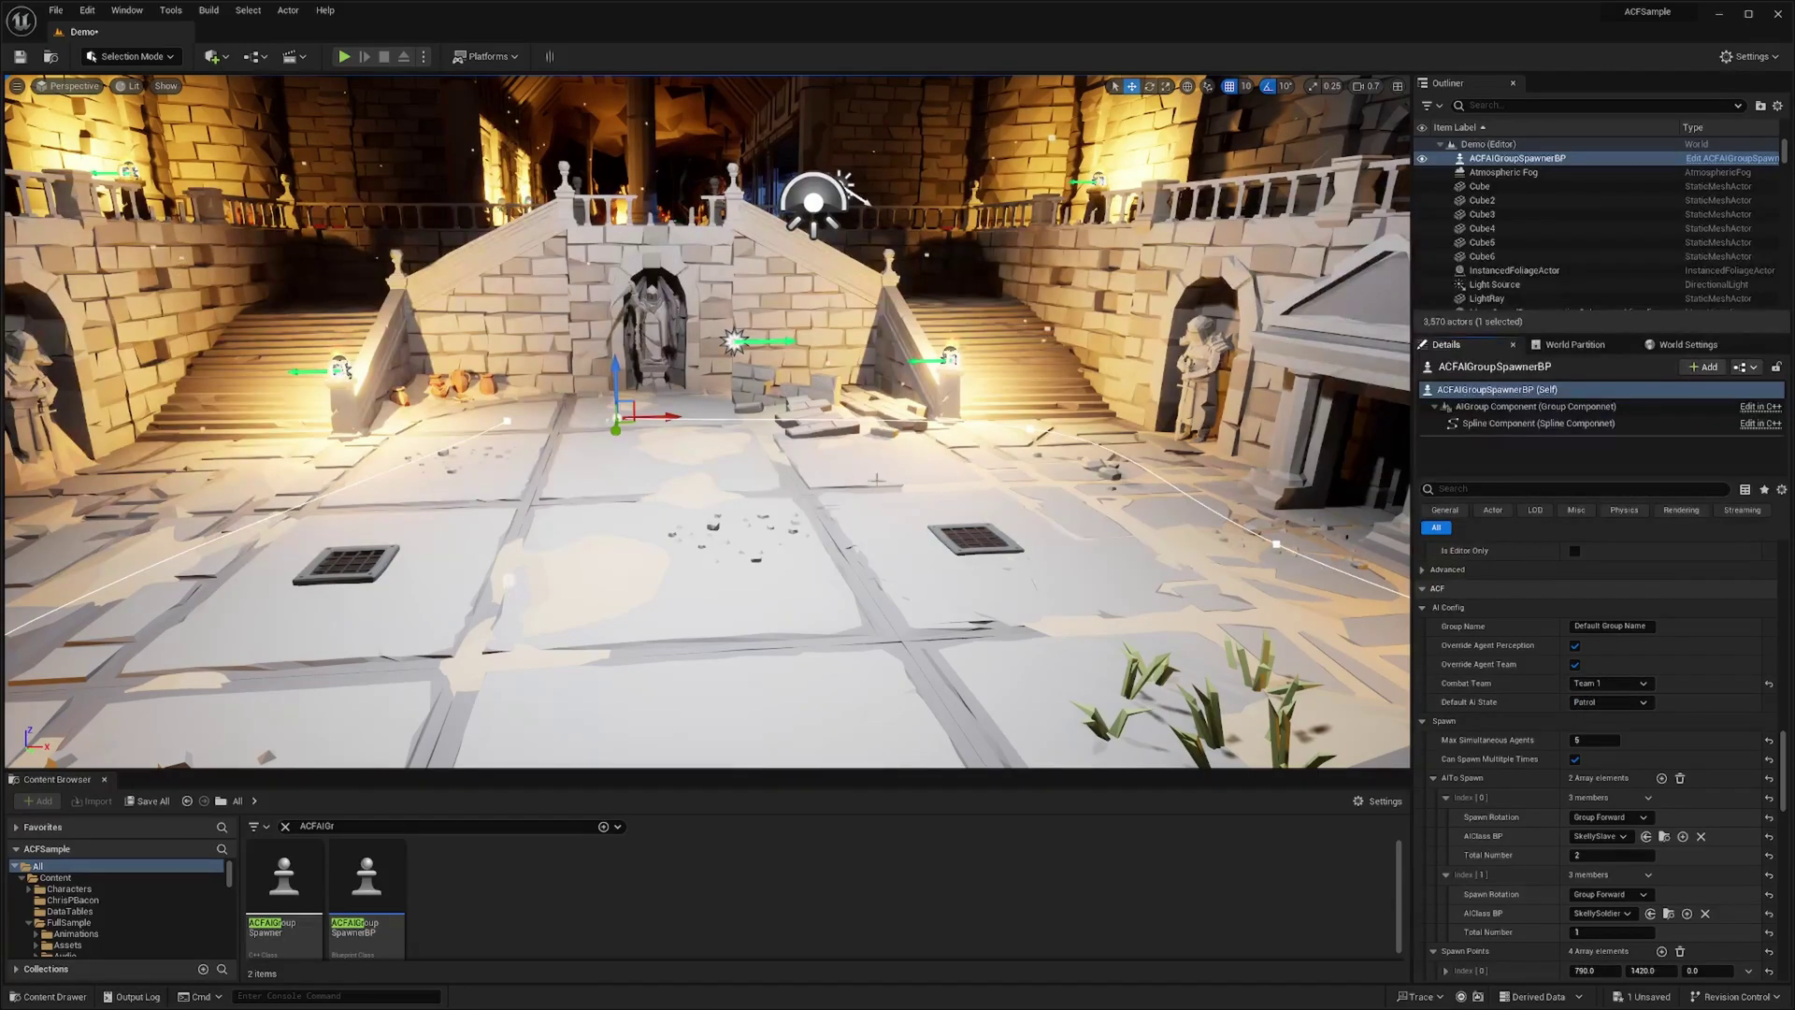
pyautogui.moveTo(1782, 766); pyautogui.dragTo(1784, 804)
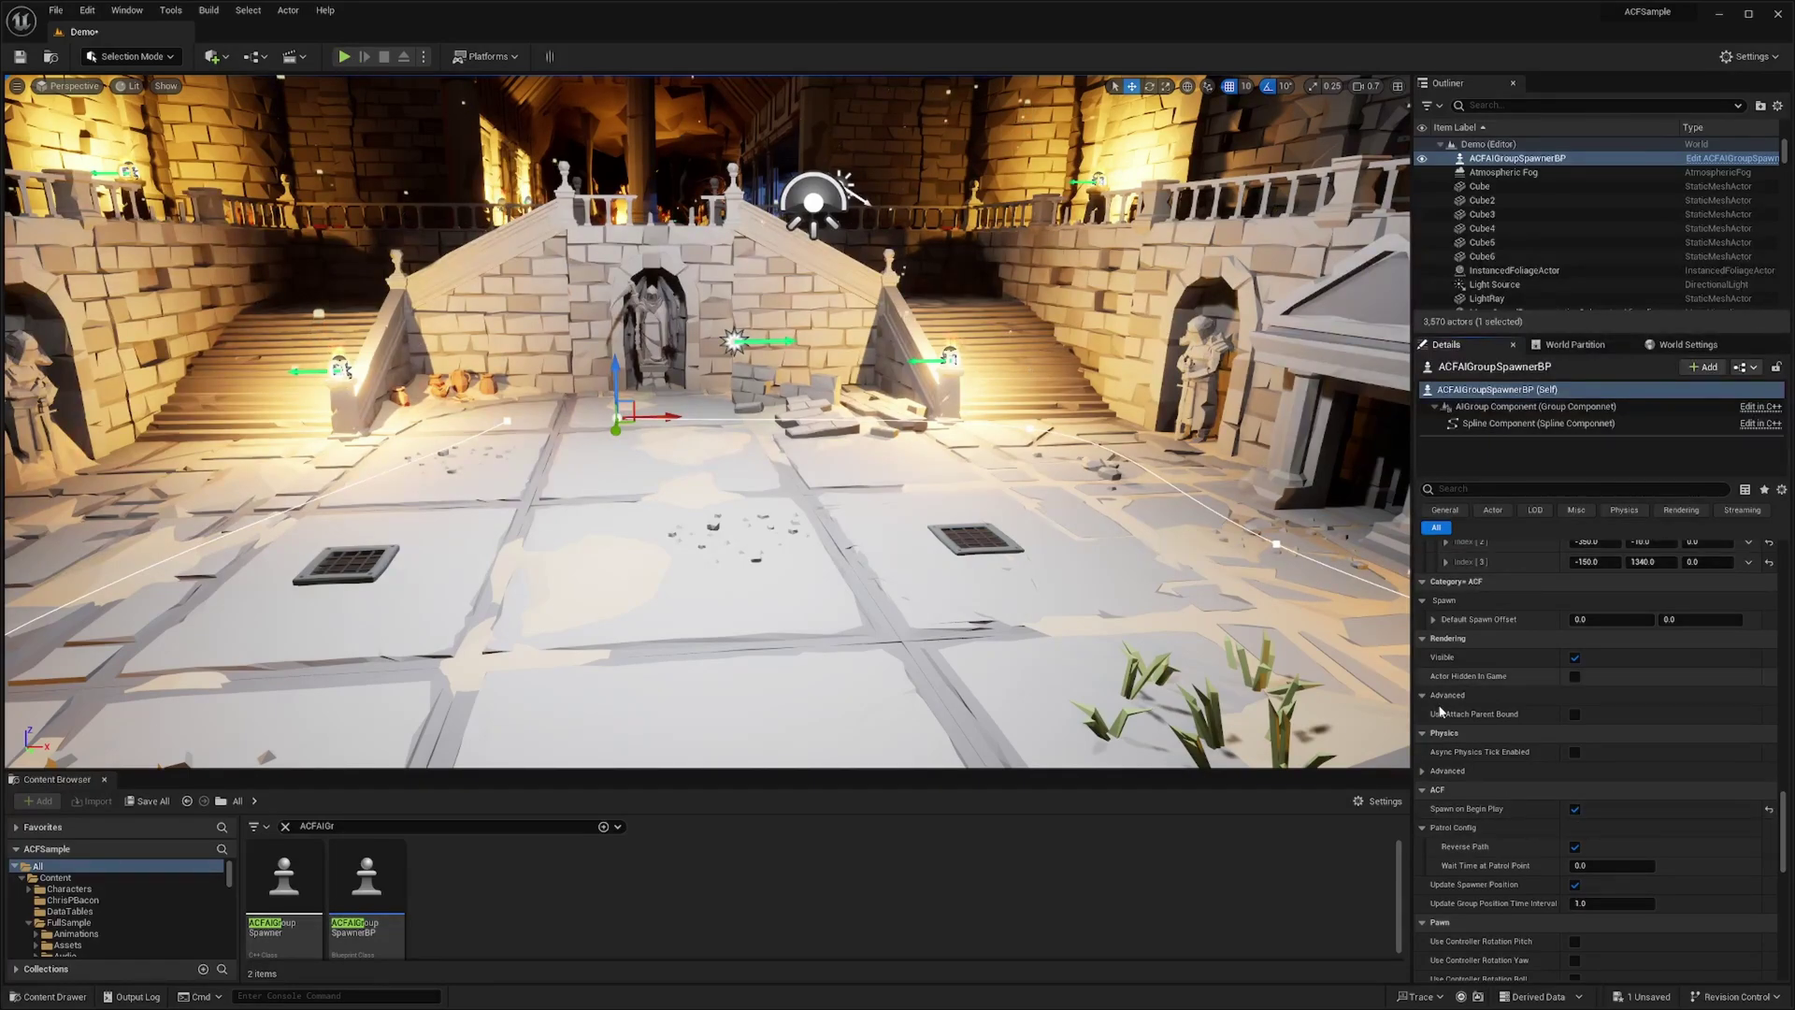
pyautogui.moveTo(1782, 822); pyautogui.dragTo(1782, 860)
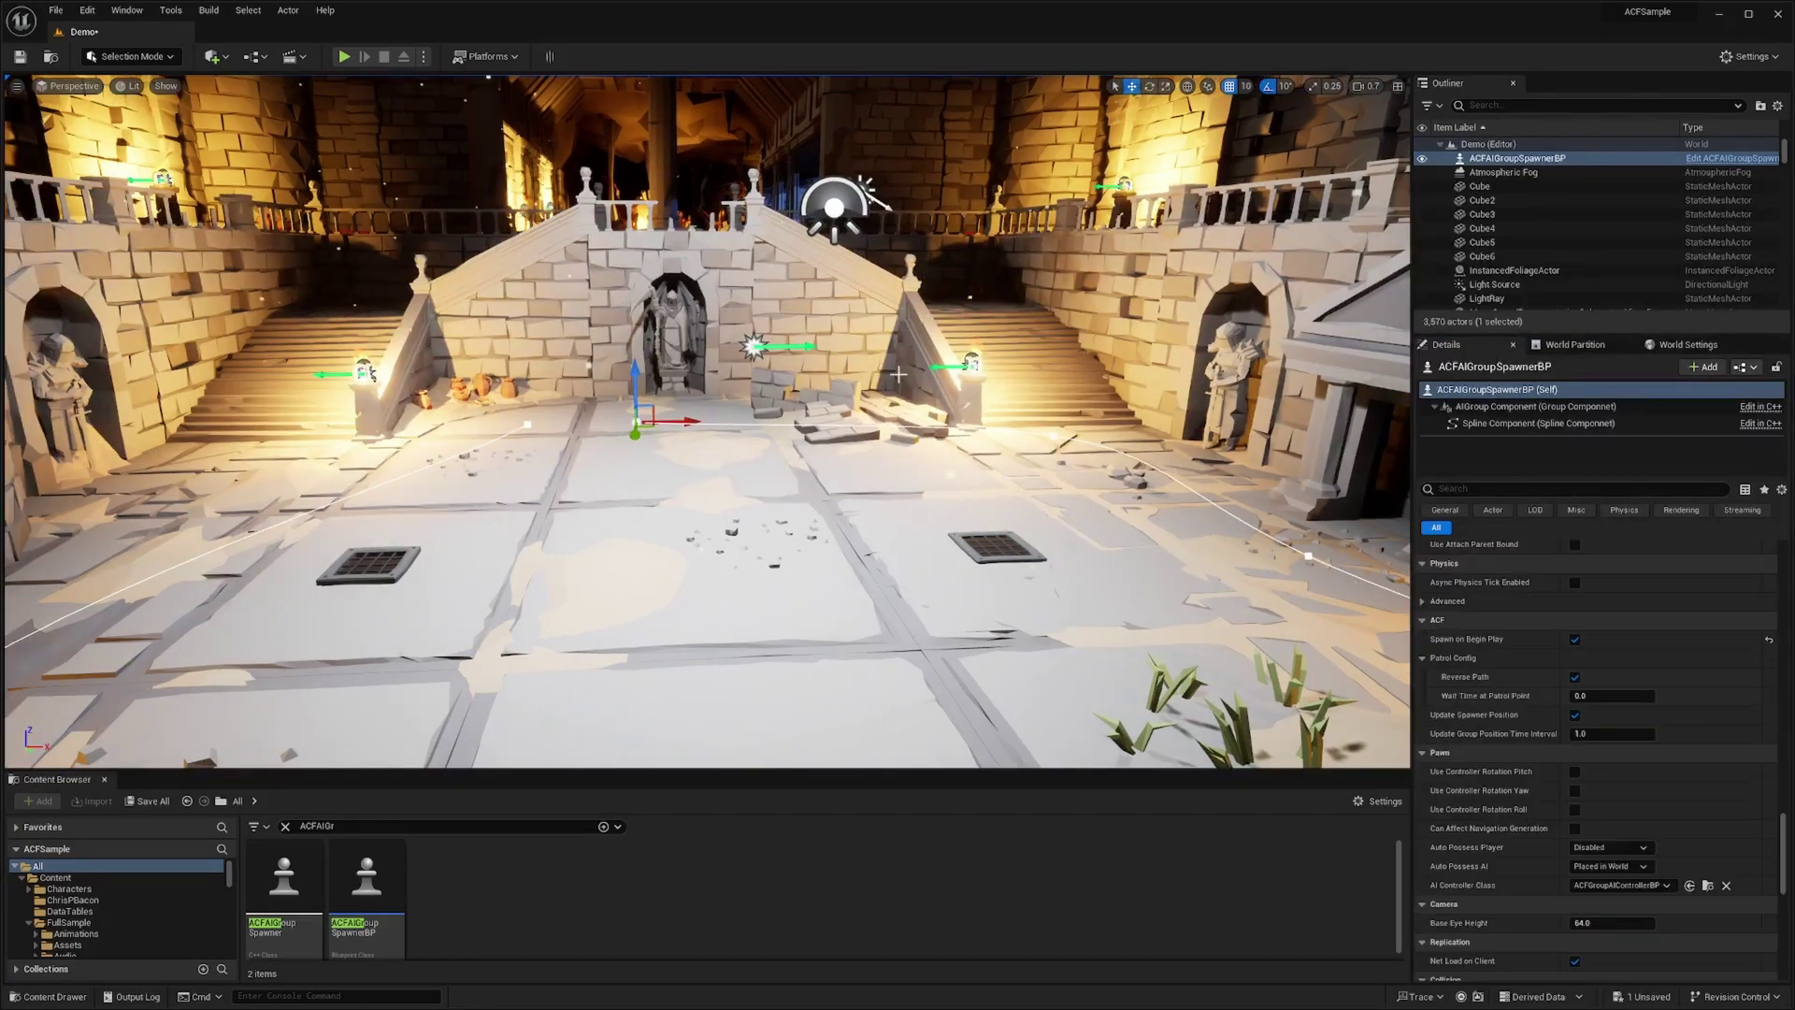
# Maximize the viewport facing the courtyard's central staircase with editor markers hidden, and start a play test.
pyautogui.press('F11')
pyautogui.moveTo(898, 505); pyautogui.dragTo(935, 509, button='right')
pyautogui.press('w')
pyautogui.press('w')
pyautogui.press('g')
pyautogui.moveTo(822, 346)
pyautogui.mouseDown(button='right')
pyautogui.moveTo(822, 374)
pyautogui.moveTo(822, 346)
pyautogui.mouseUp(button='right')
pyautogui.press('s')
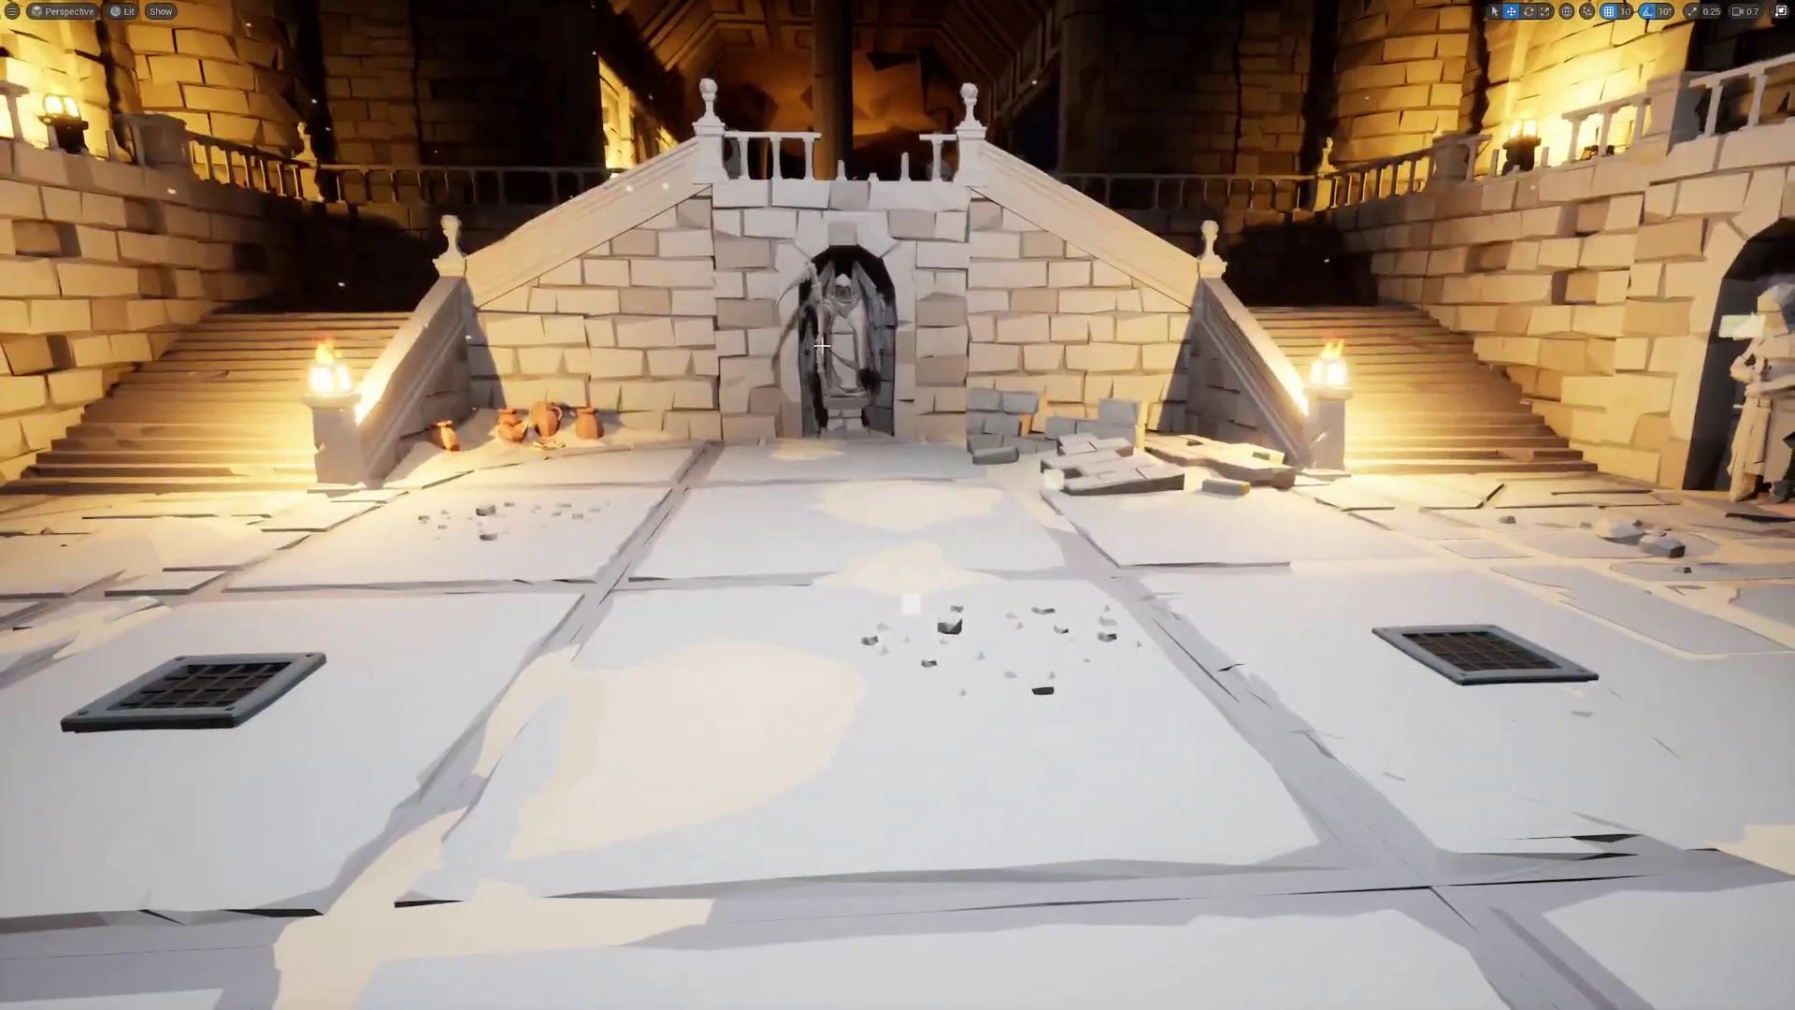
pyautogui.hotkey('alt', 'p')
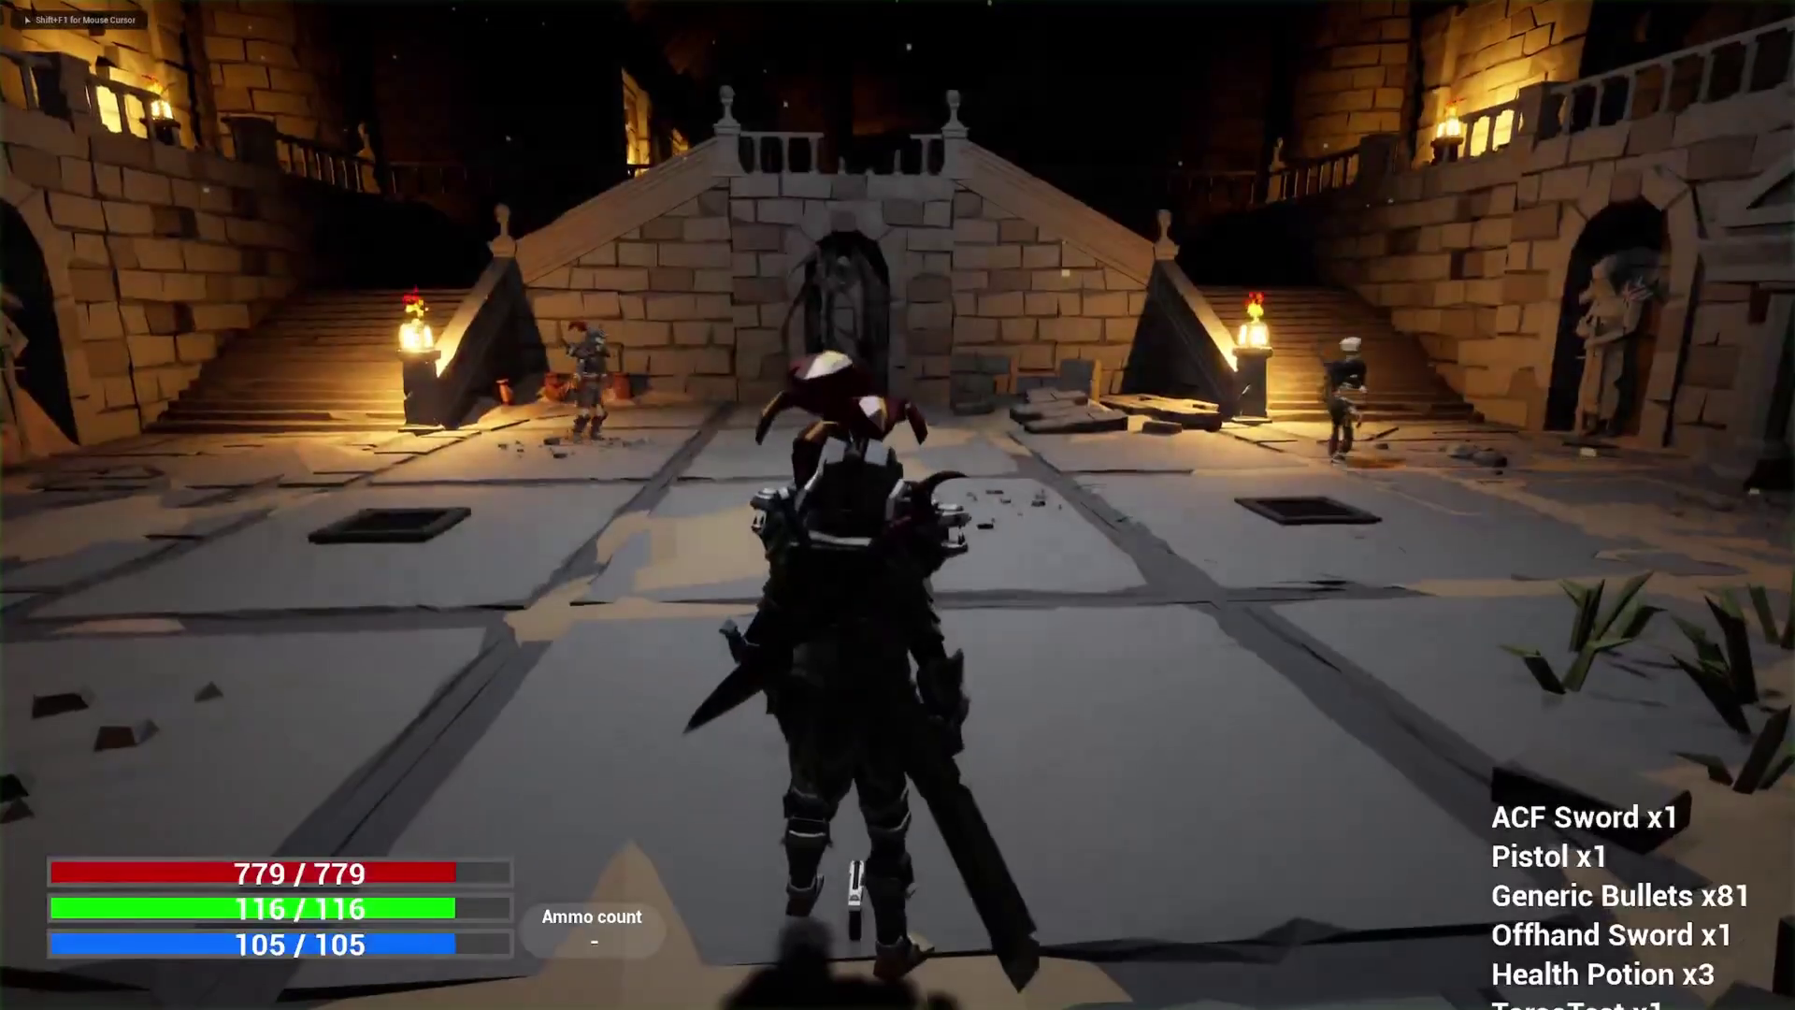
# Walk the character around the courtyard to watch the spawned skeleton group patrol along the spline.
pyautogui.press('w')
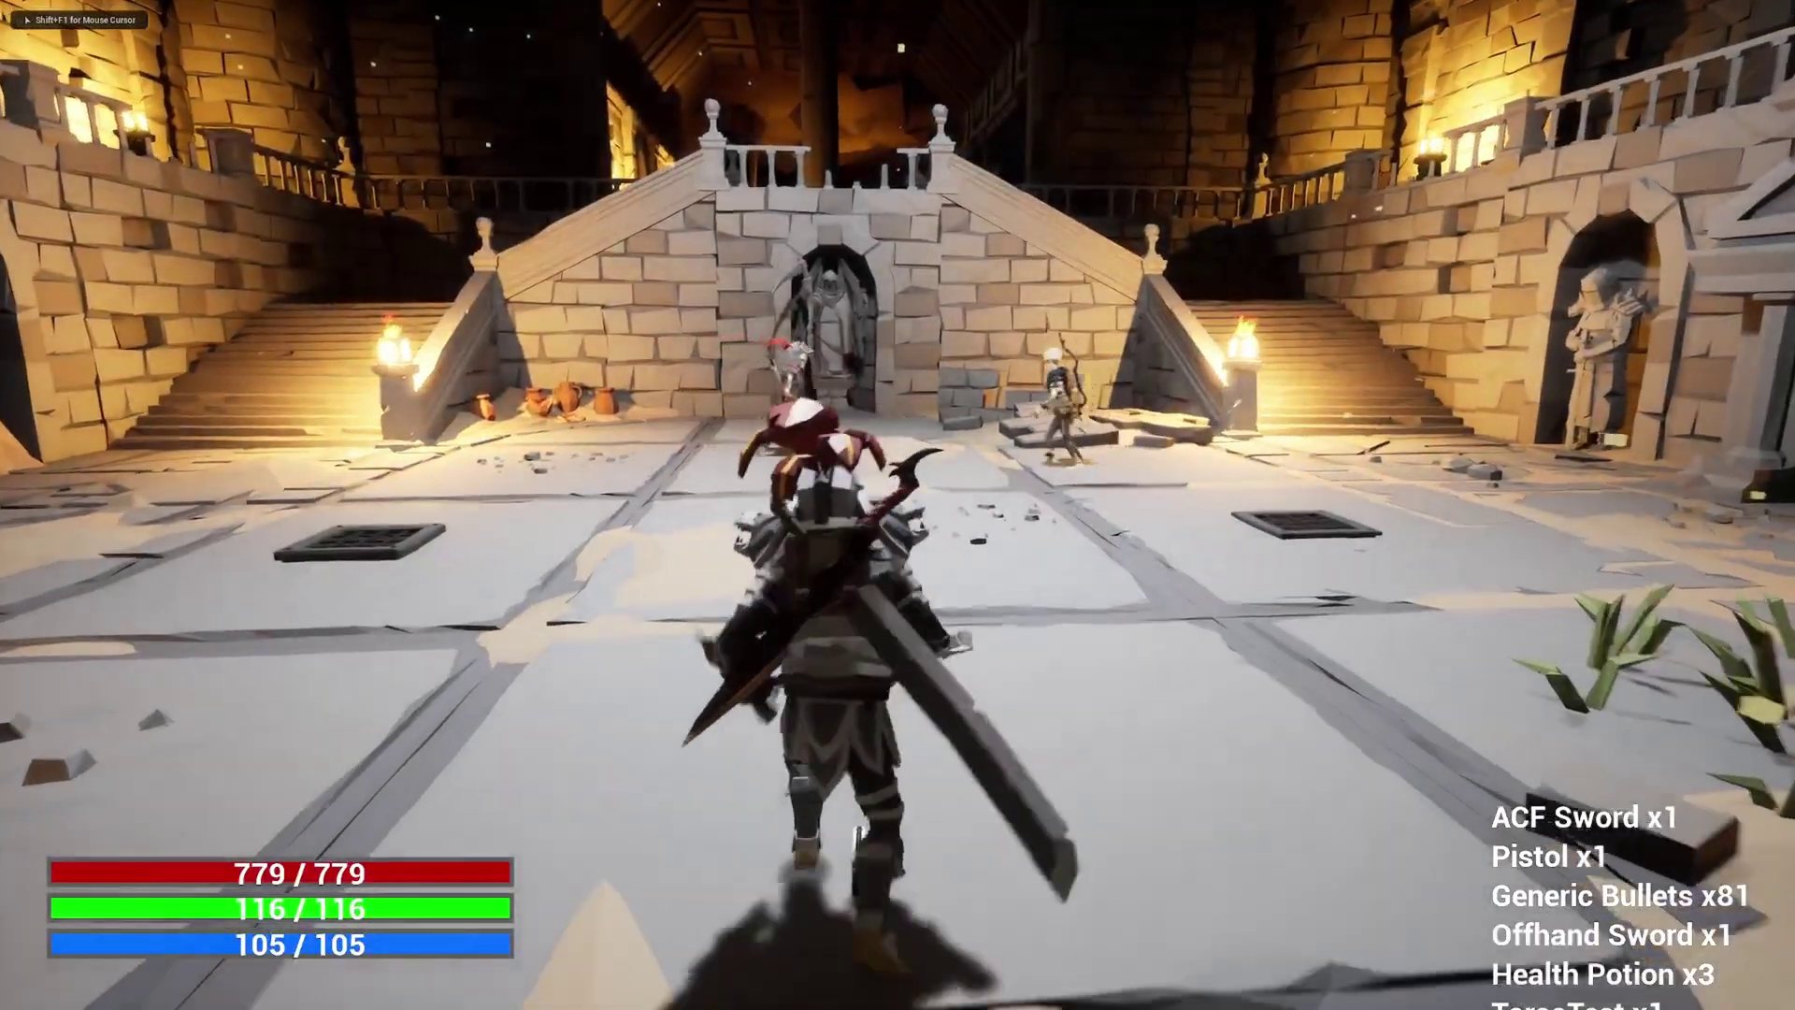
pyautogui.press('w')
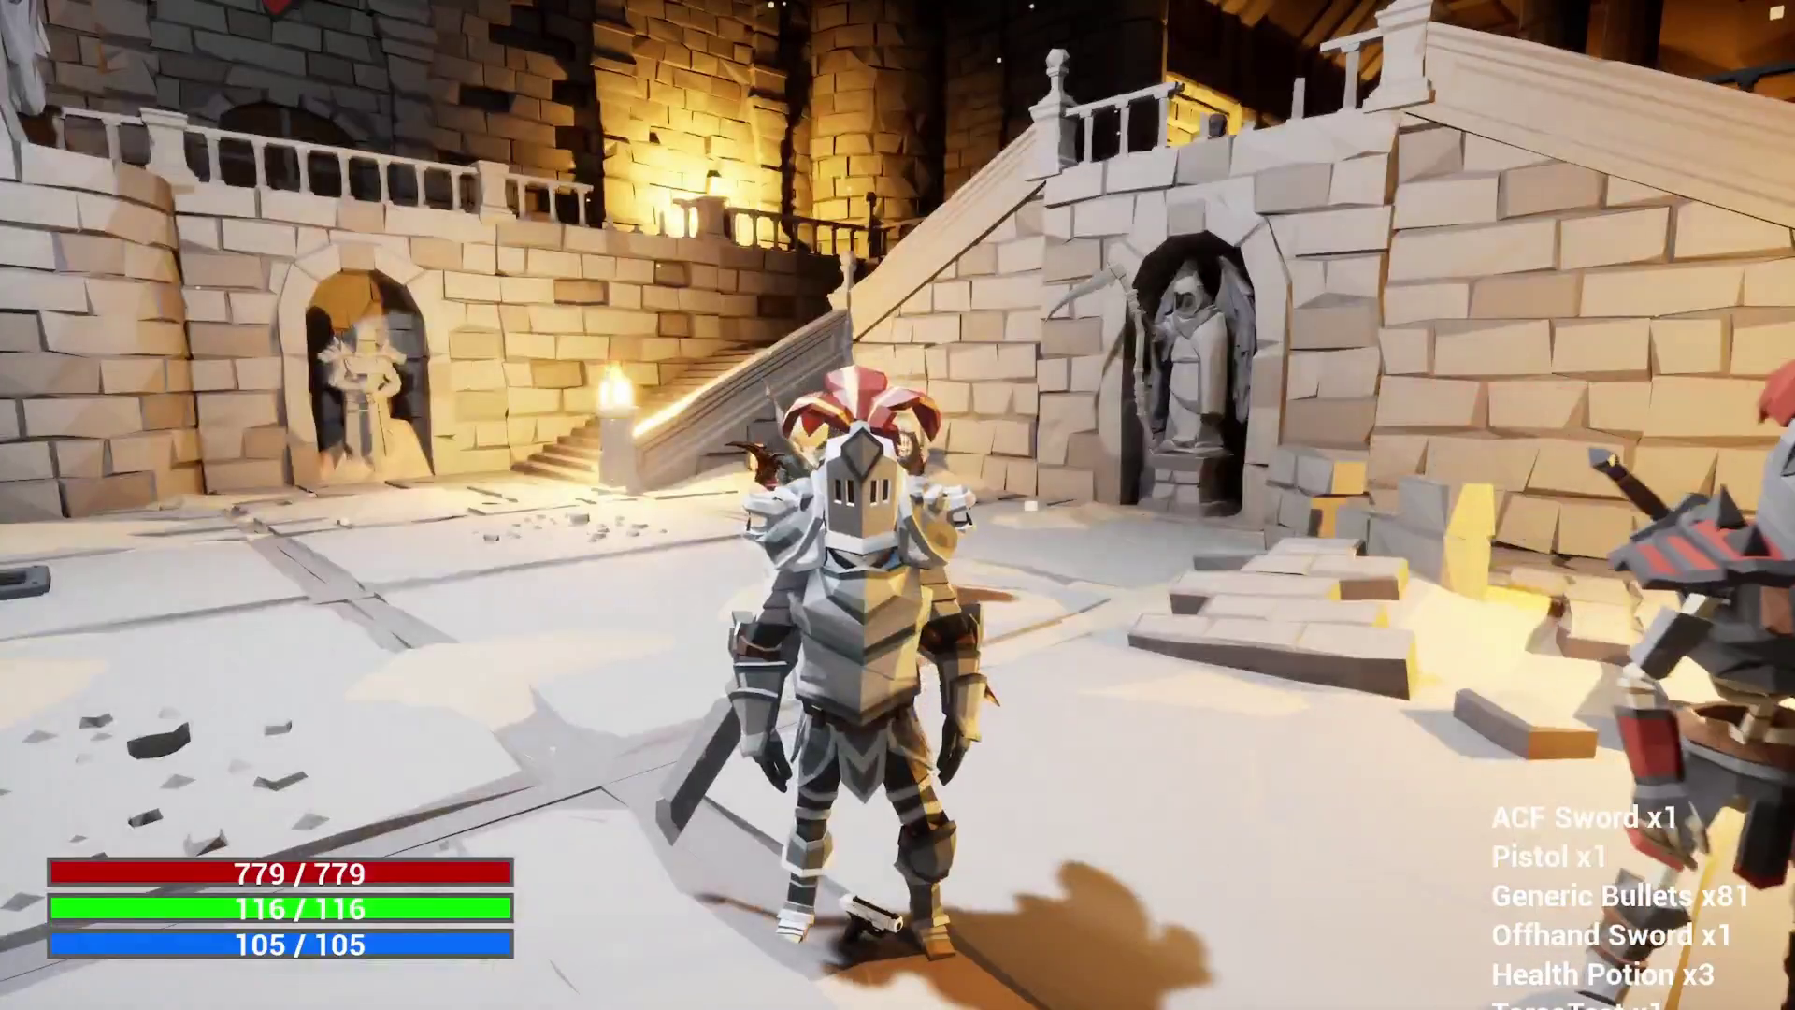
pyautogui.press('w')
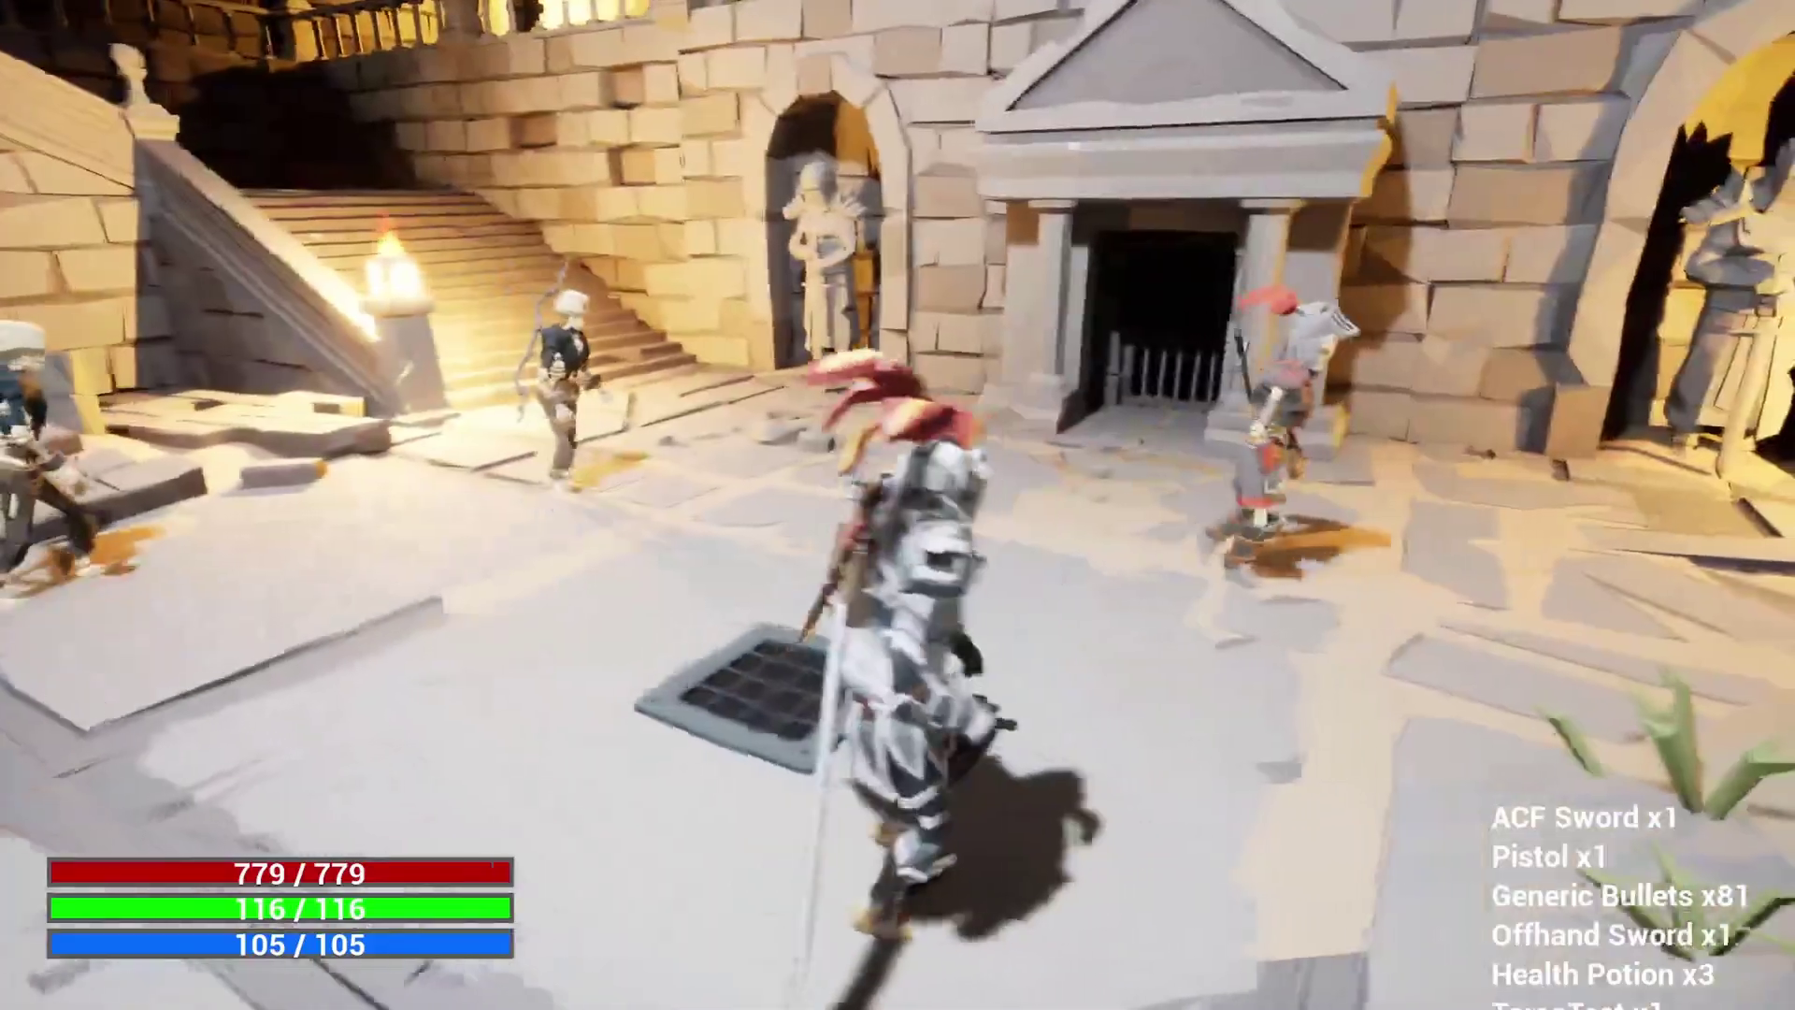
pyautogui.press('w')
pyautogui.press('w')
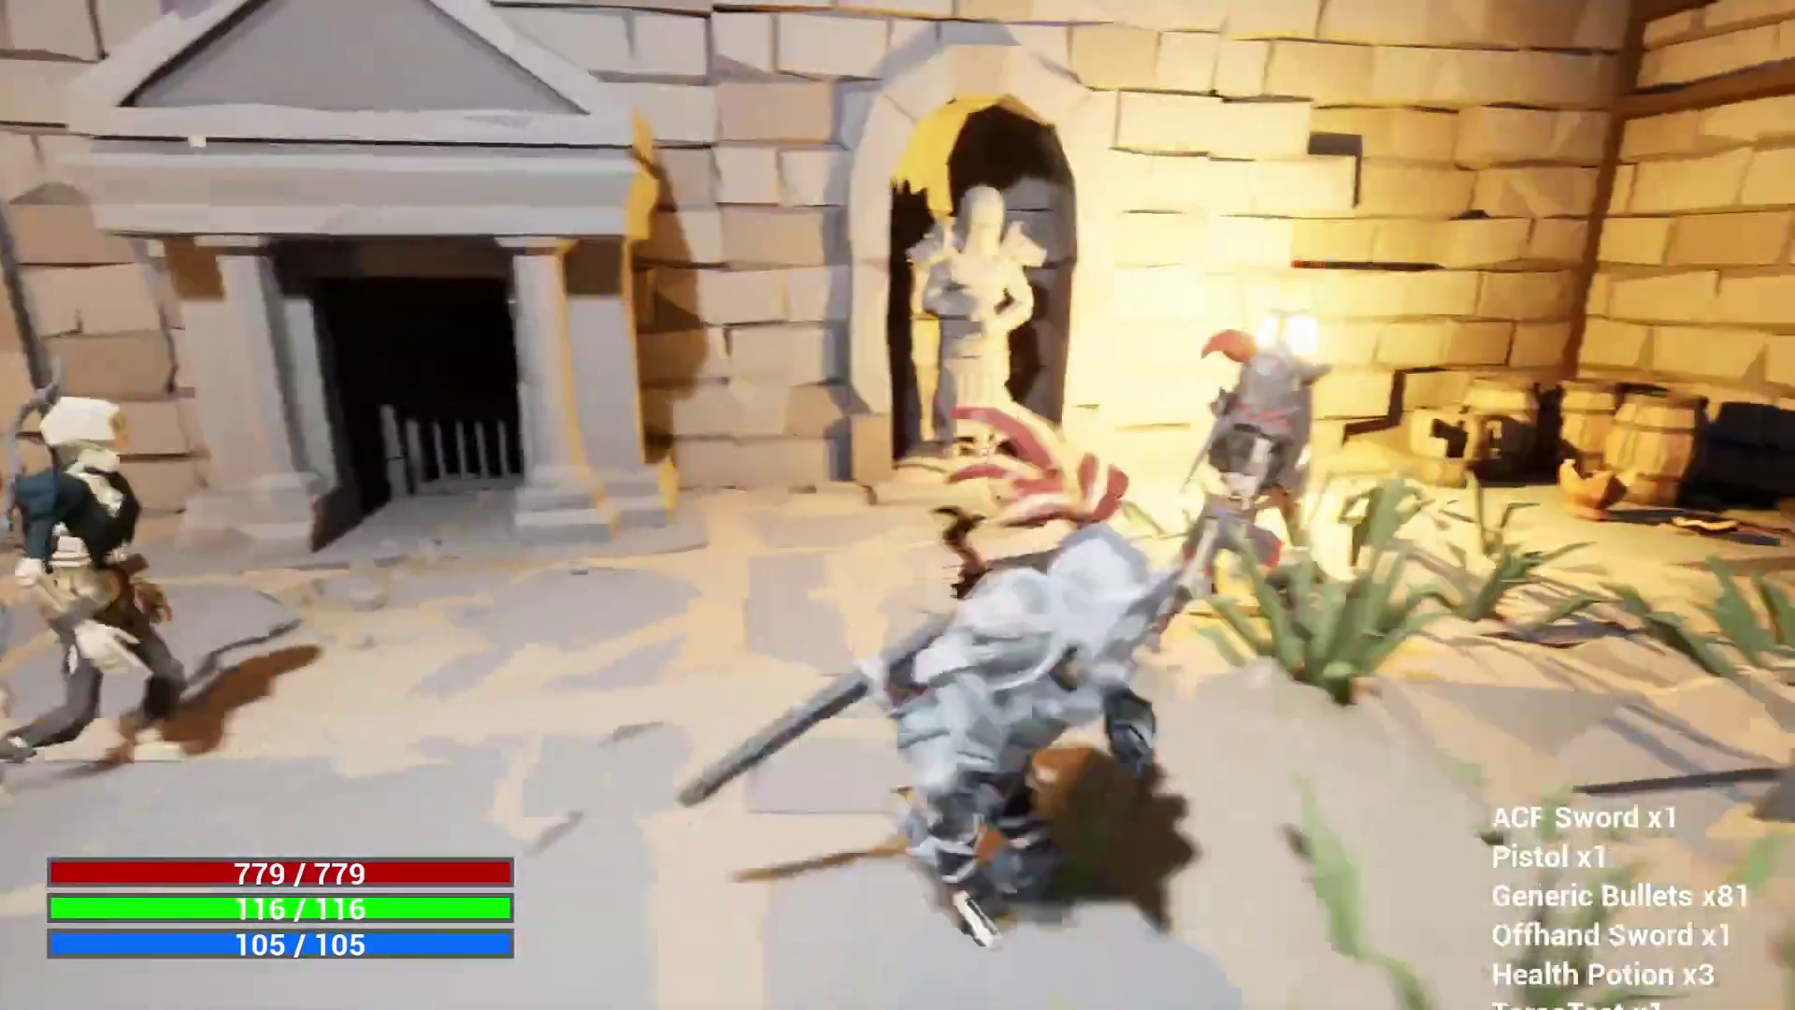
pyautogui.press('w')
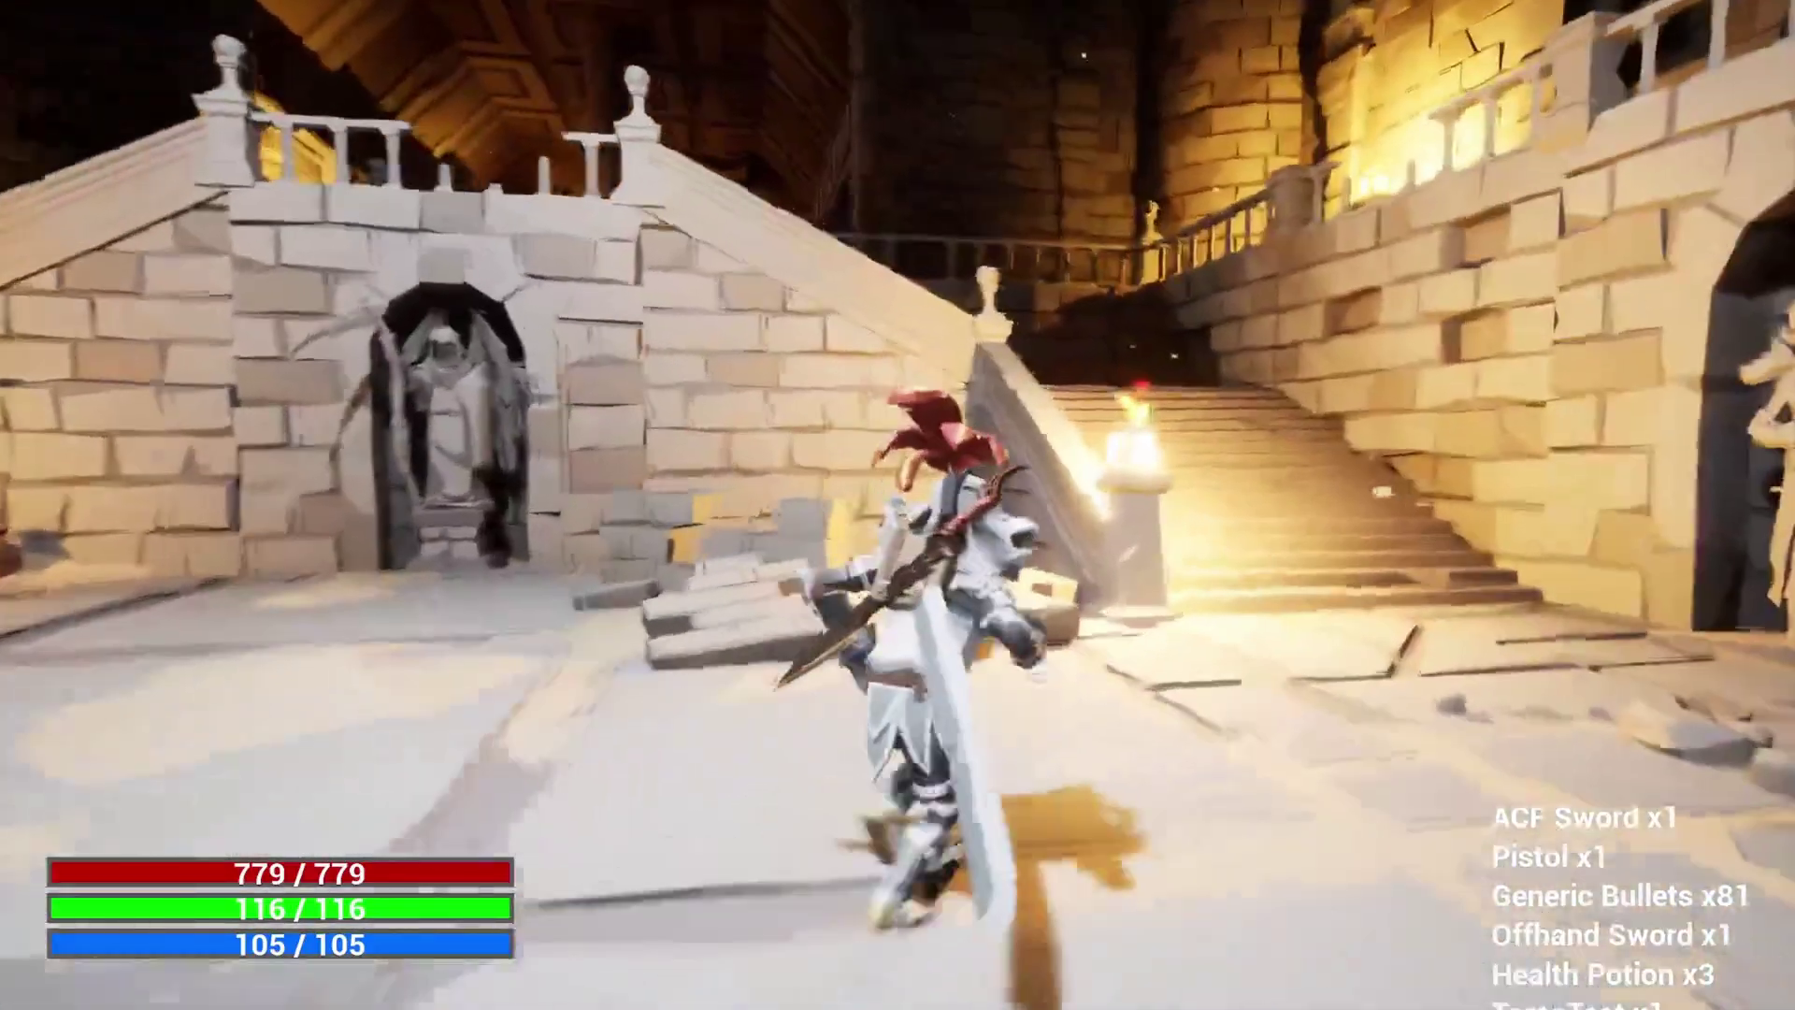
pyautogui.press('w')
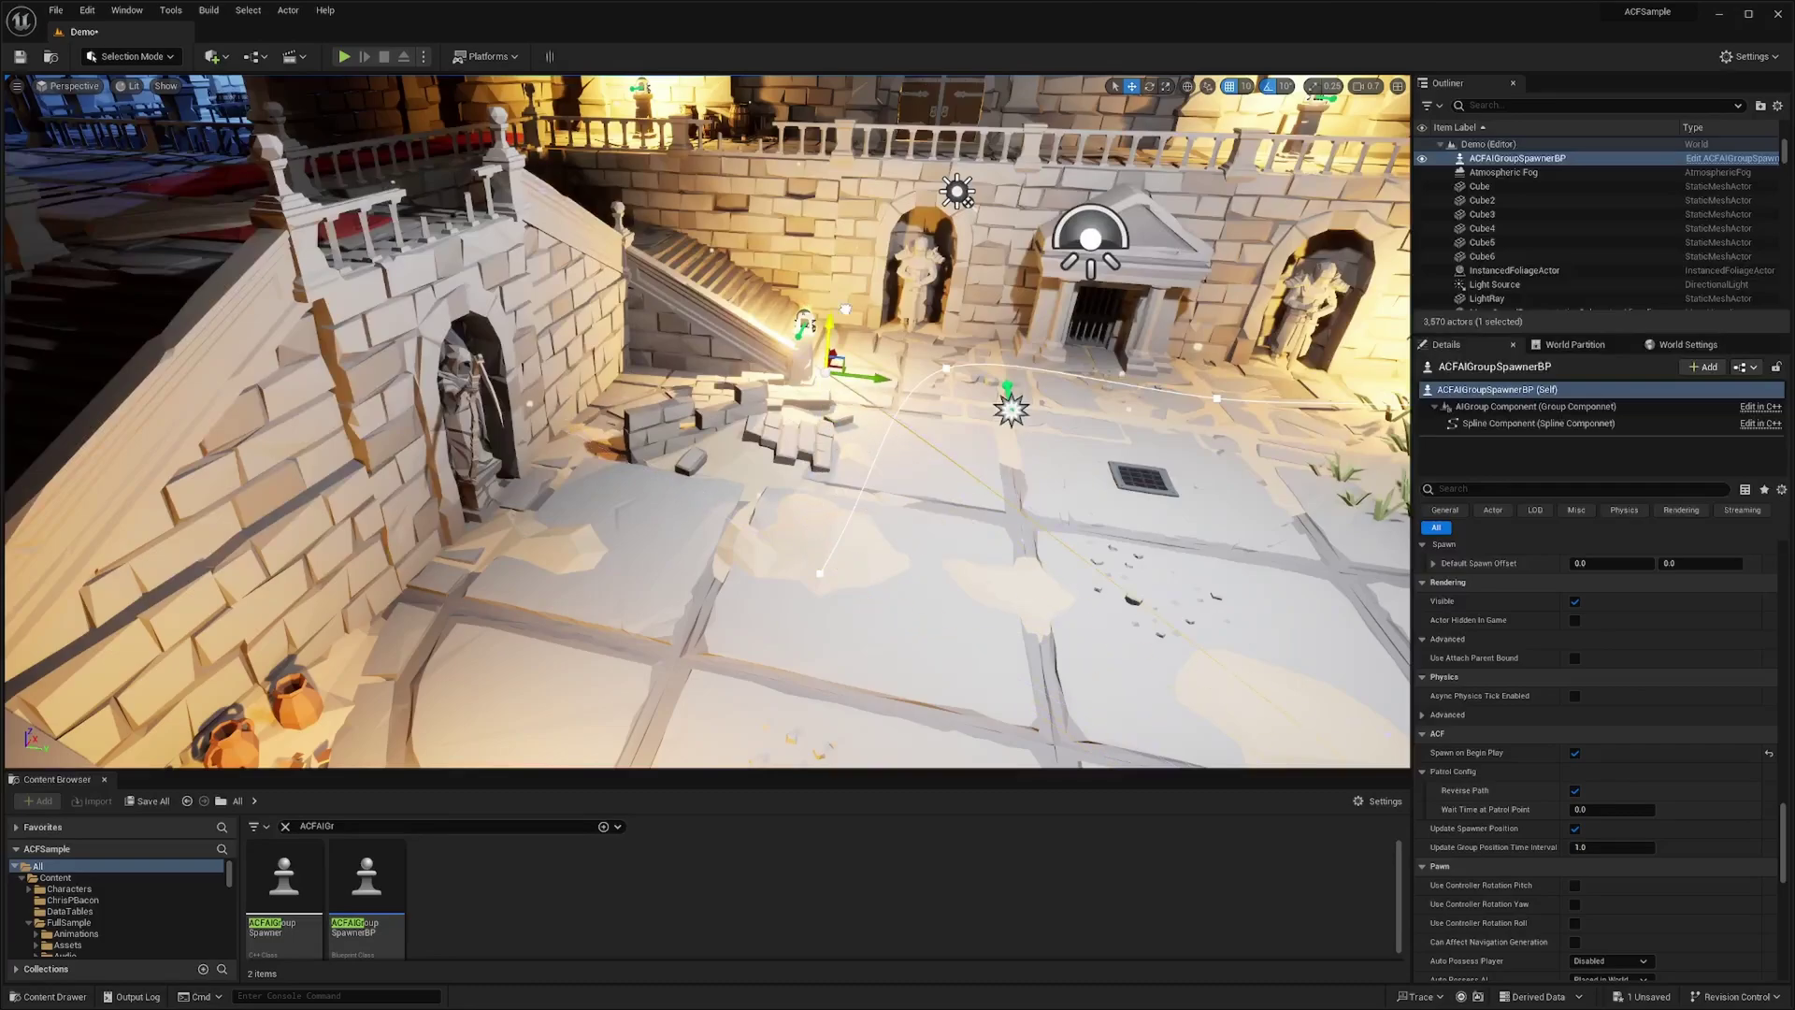
# Undo the last spline point move and extend the patrol spline up the side staircase onto the upper red-carpeted terrace.
pyautogui.moveTo(1017, 259); pyautogui.dragTo(898, 304, button='right')
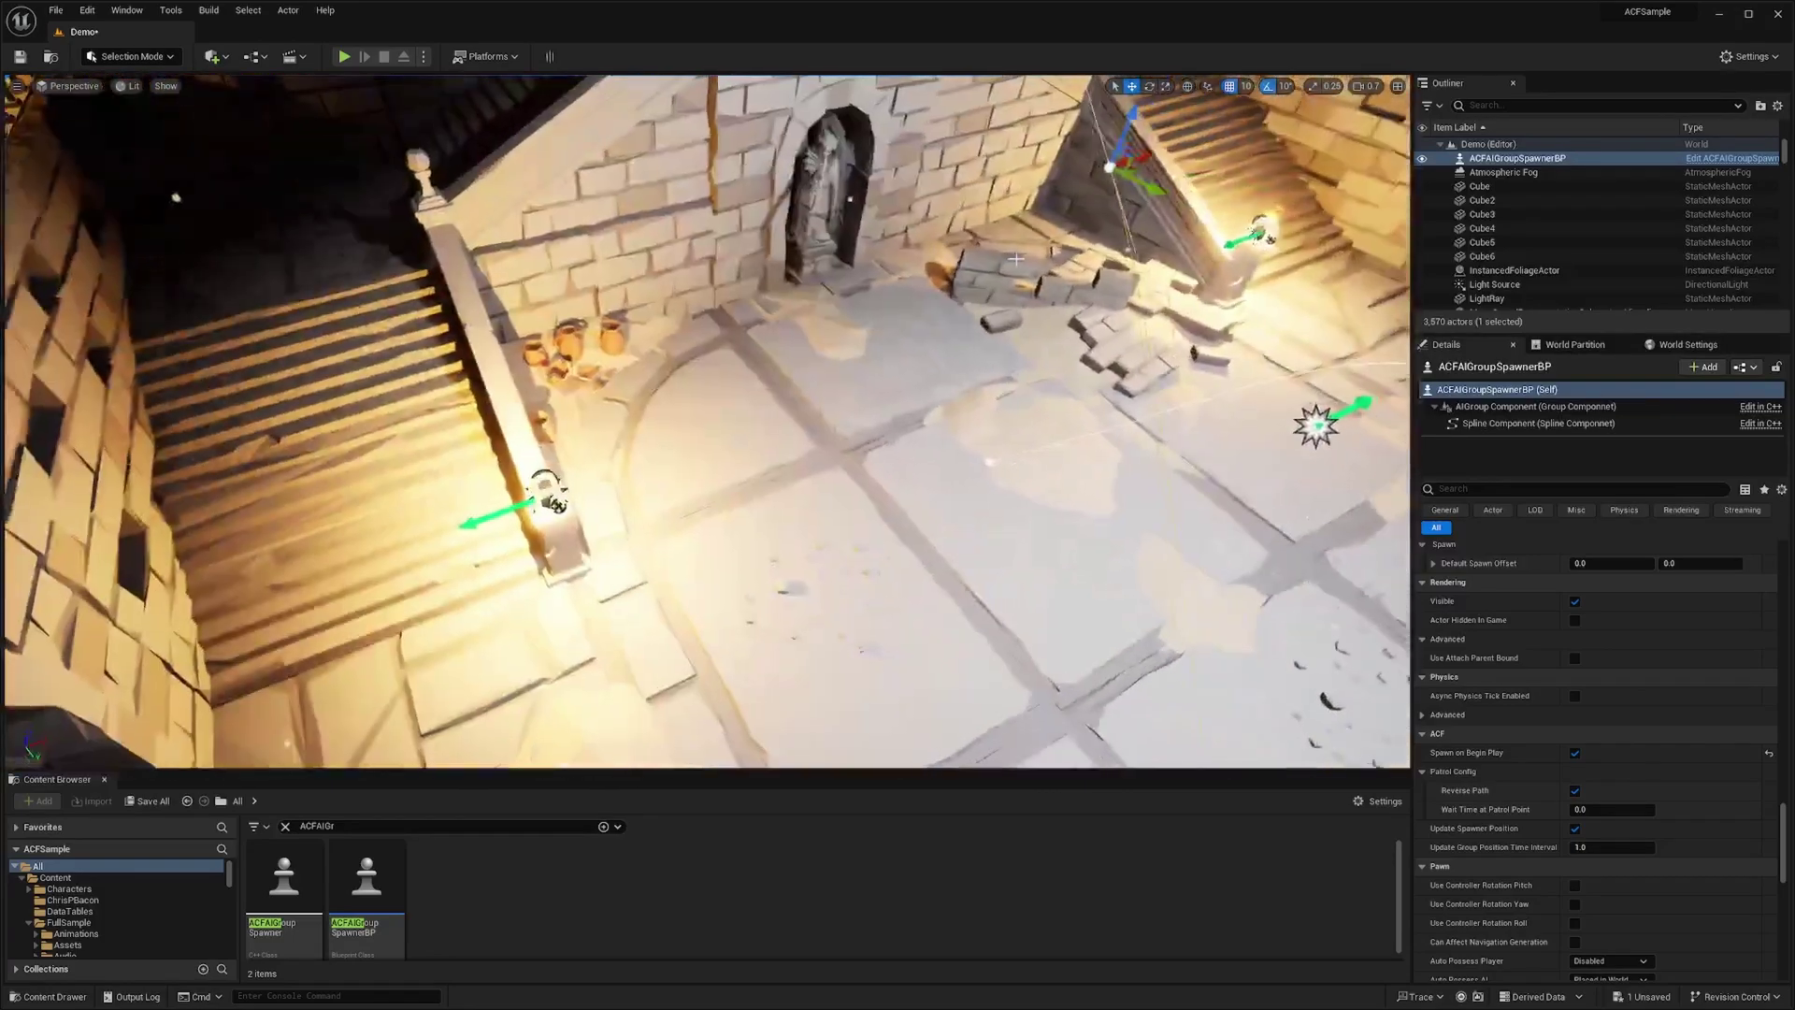
pyautogui.hotkey('ctrl', 'z')
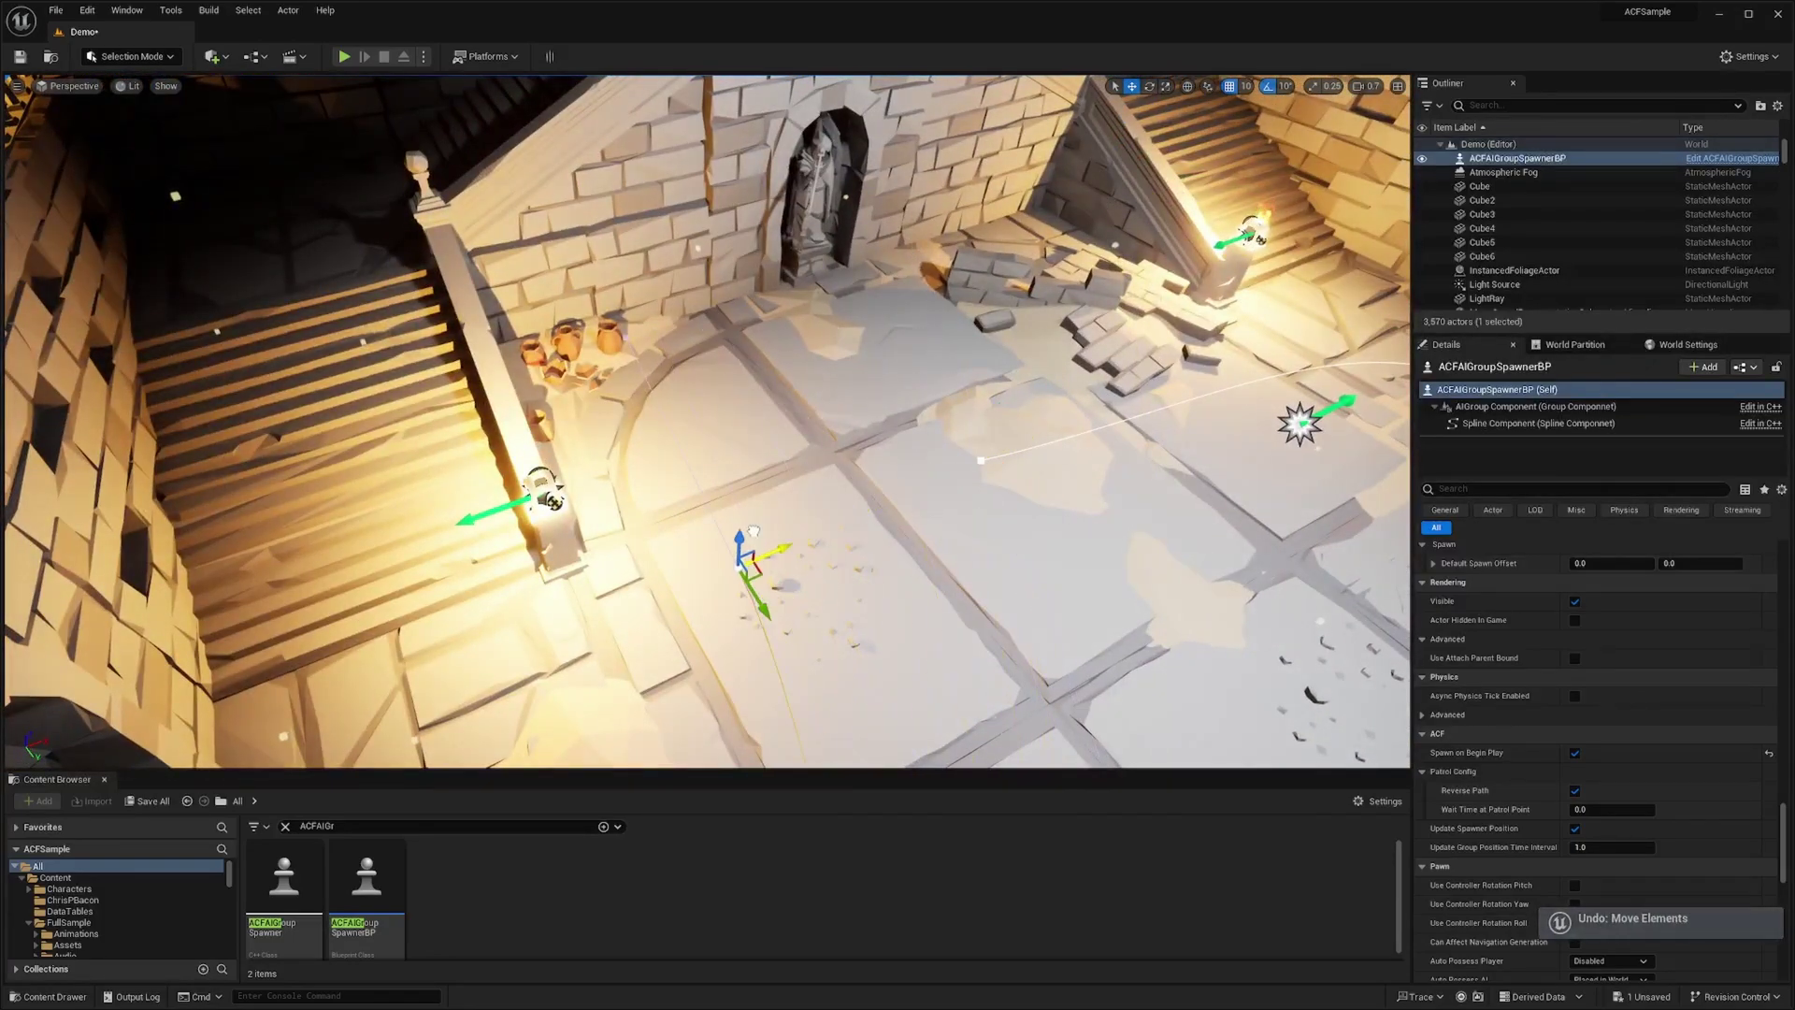
pyautogui.moveTo(596, 577); pyautogui.dragTo(505, 611)
pyautogui.moveTo(505, 611); pyautogui.dragTo(484, 320, button='right')
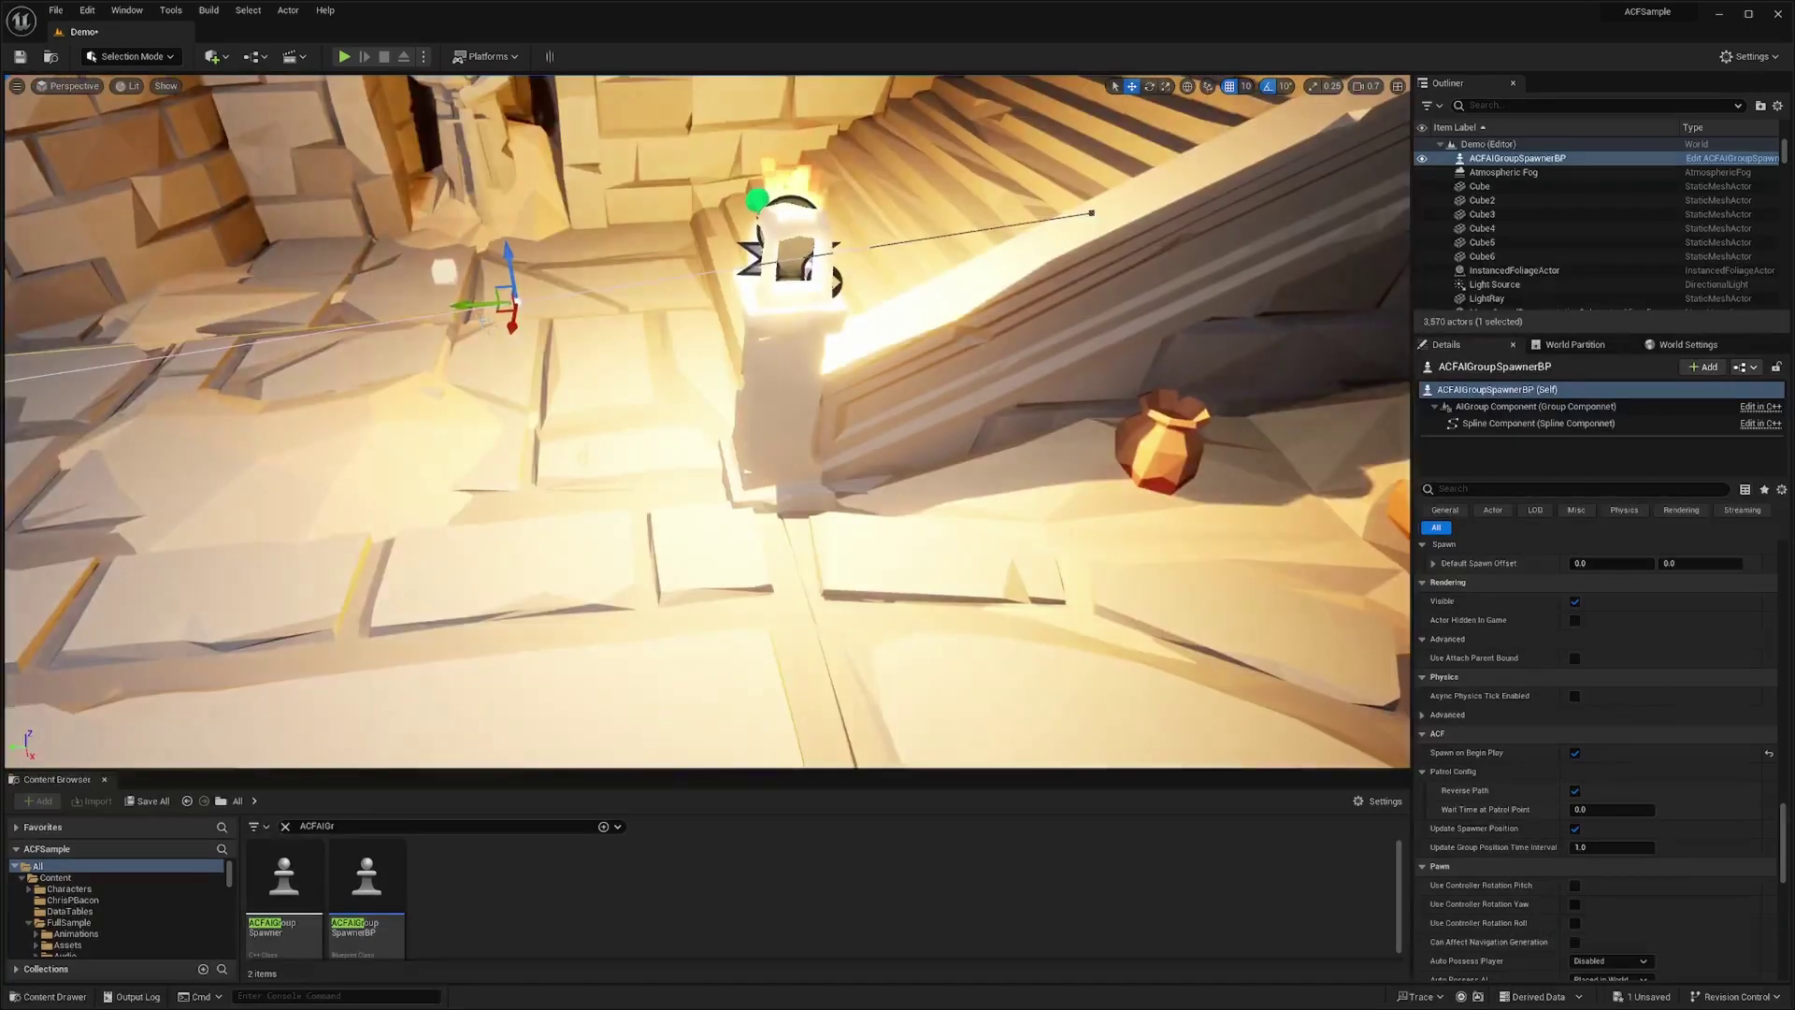
pyautogui.moveTo(1282, 228); pyautogui.dragTo(832, 409, button='right')
pyautogui.moveTo(832, 409); pyautogui.dragTo(844, 248)
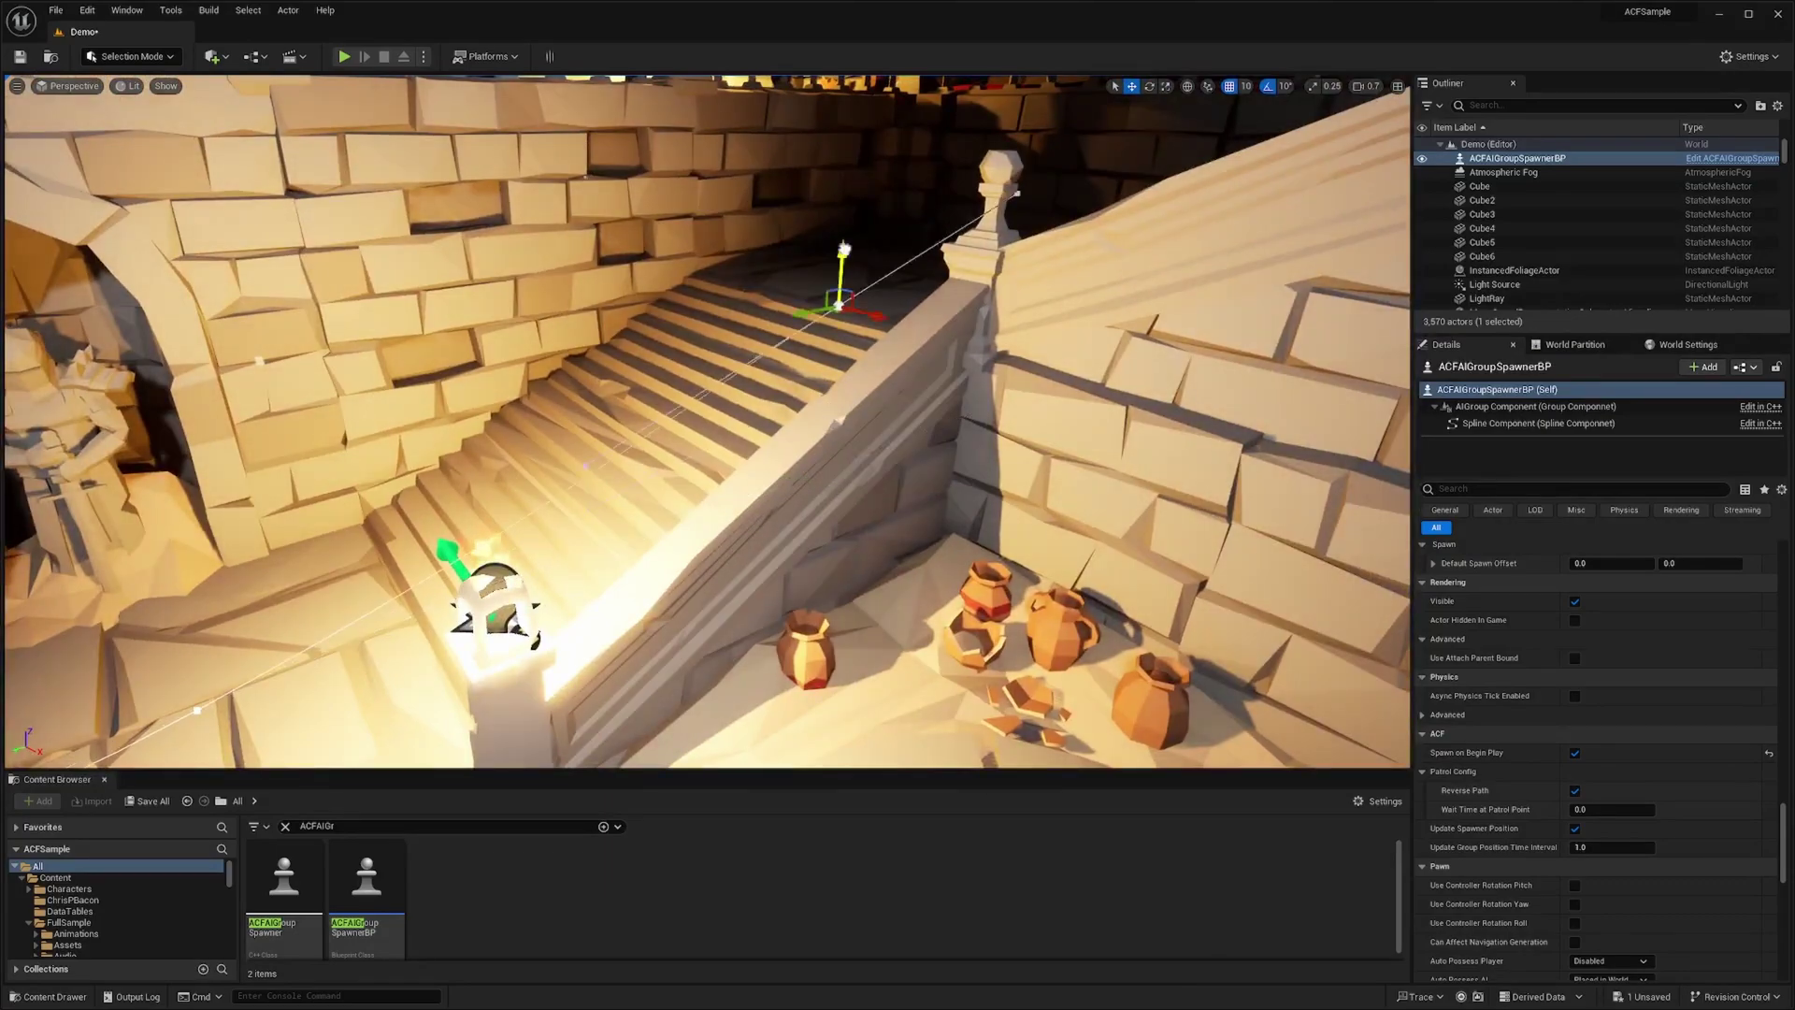
pyautogui.moveTo(859, 213); pyautogui.dragTo(828, 198, button='right')
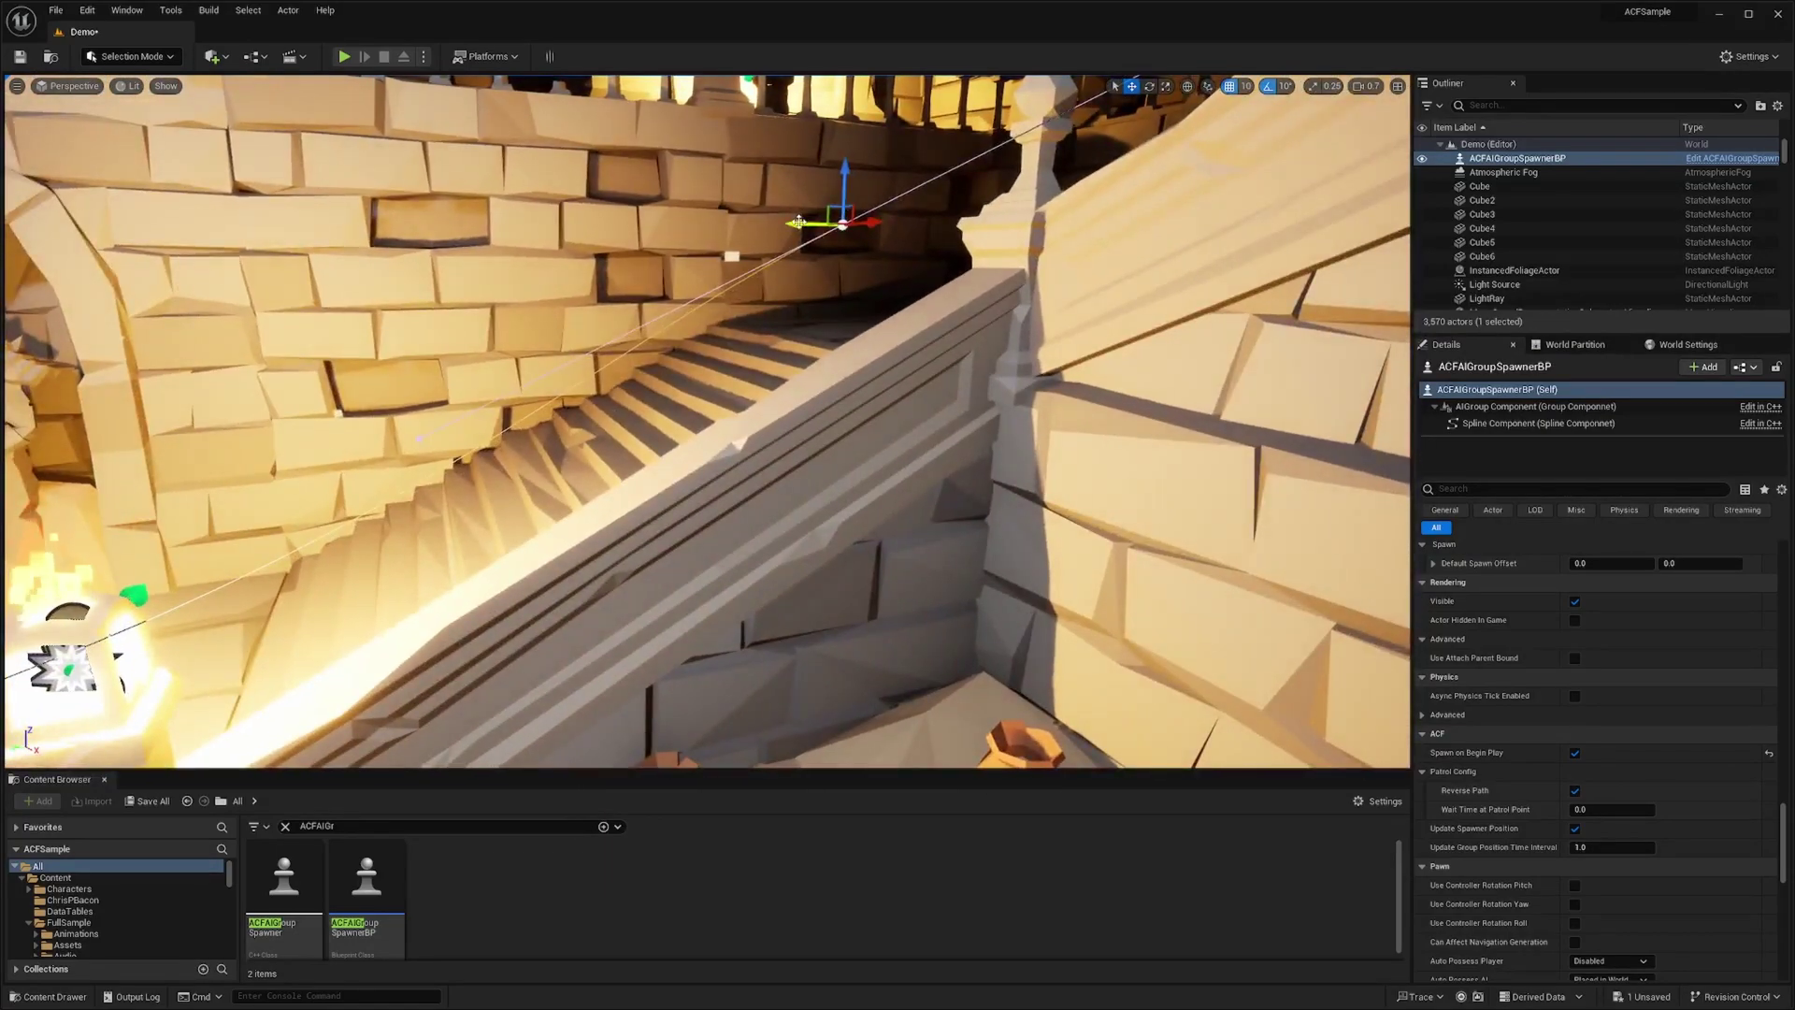
pyautogui.moveTo(800, 222); pyautogui.dragTo(843, 224)
pyautogui.moveTo(843, 223); pyautogui.dragTo(1037, 271, button='right')
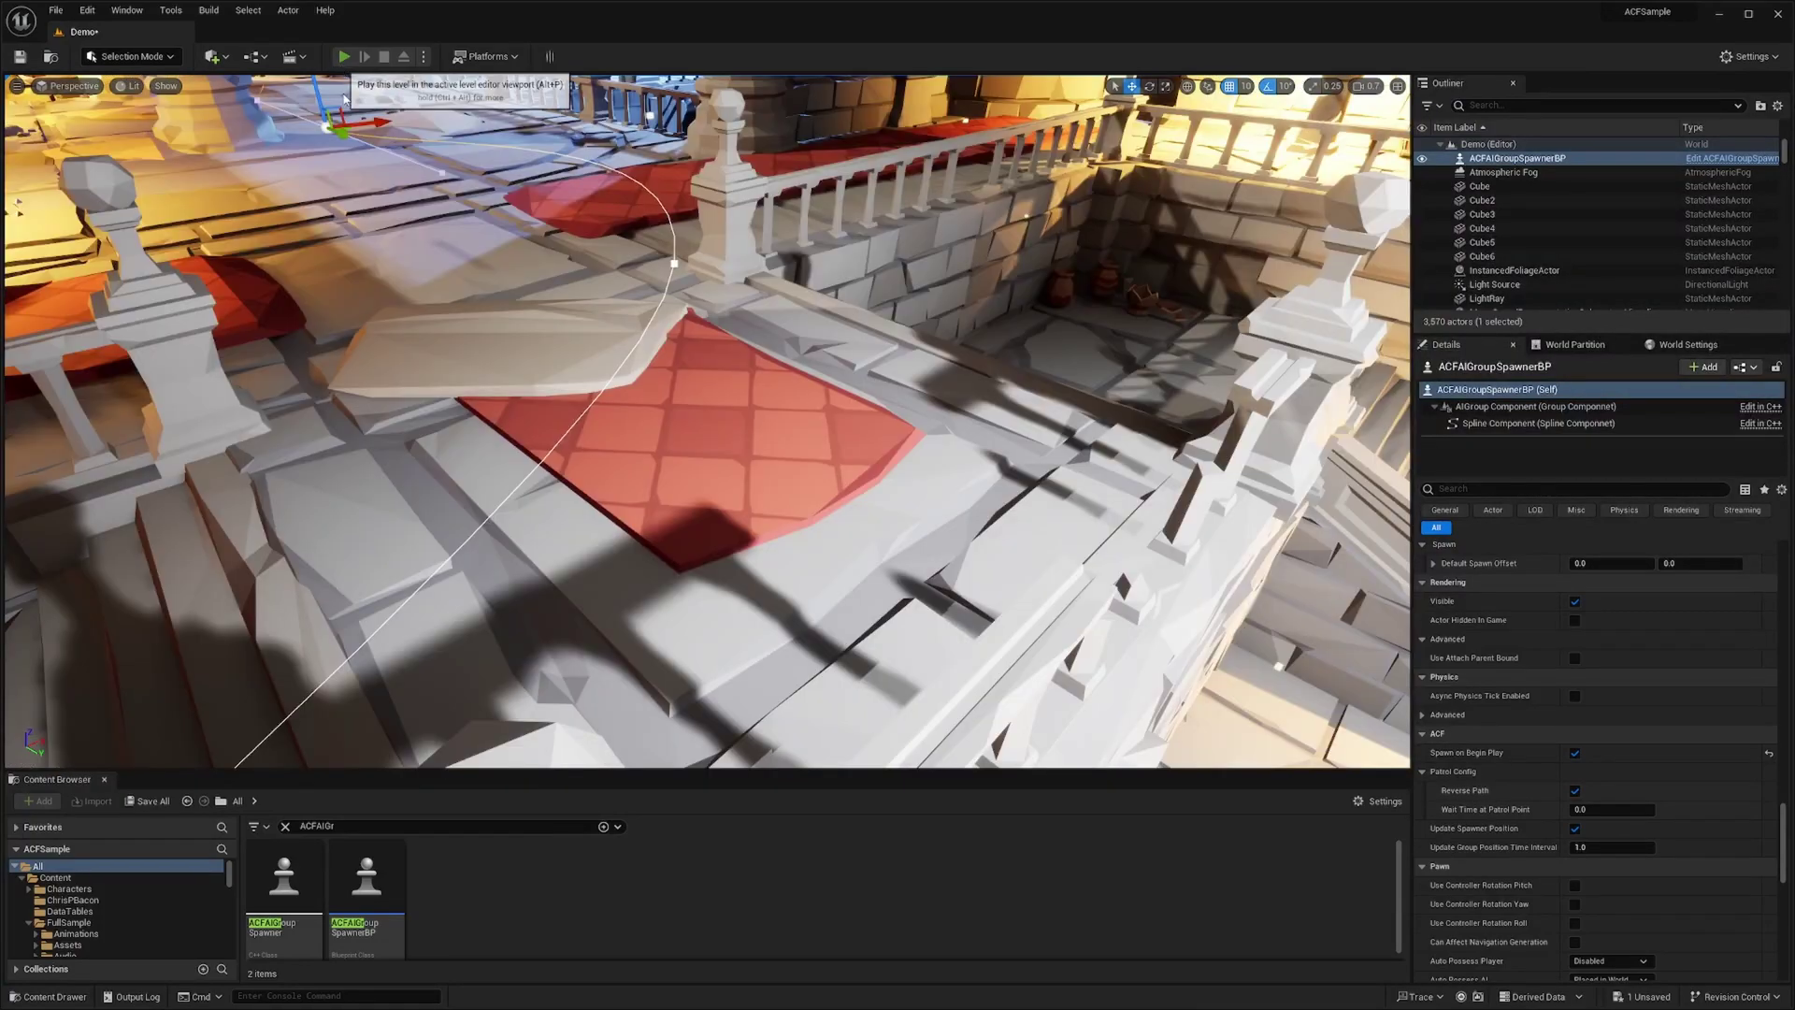
# Play-test from the upper terrace and watch whether the skeleton group follows the patrol path up the stairs.
pyautogui.click(344, 58)
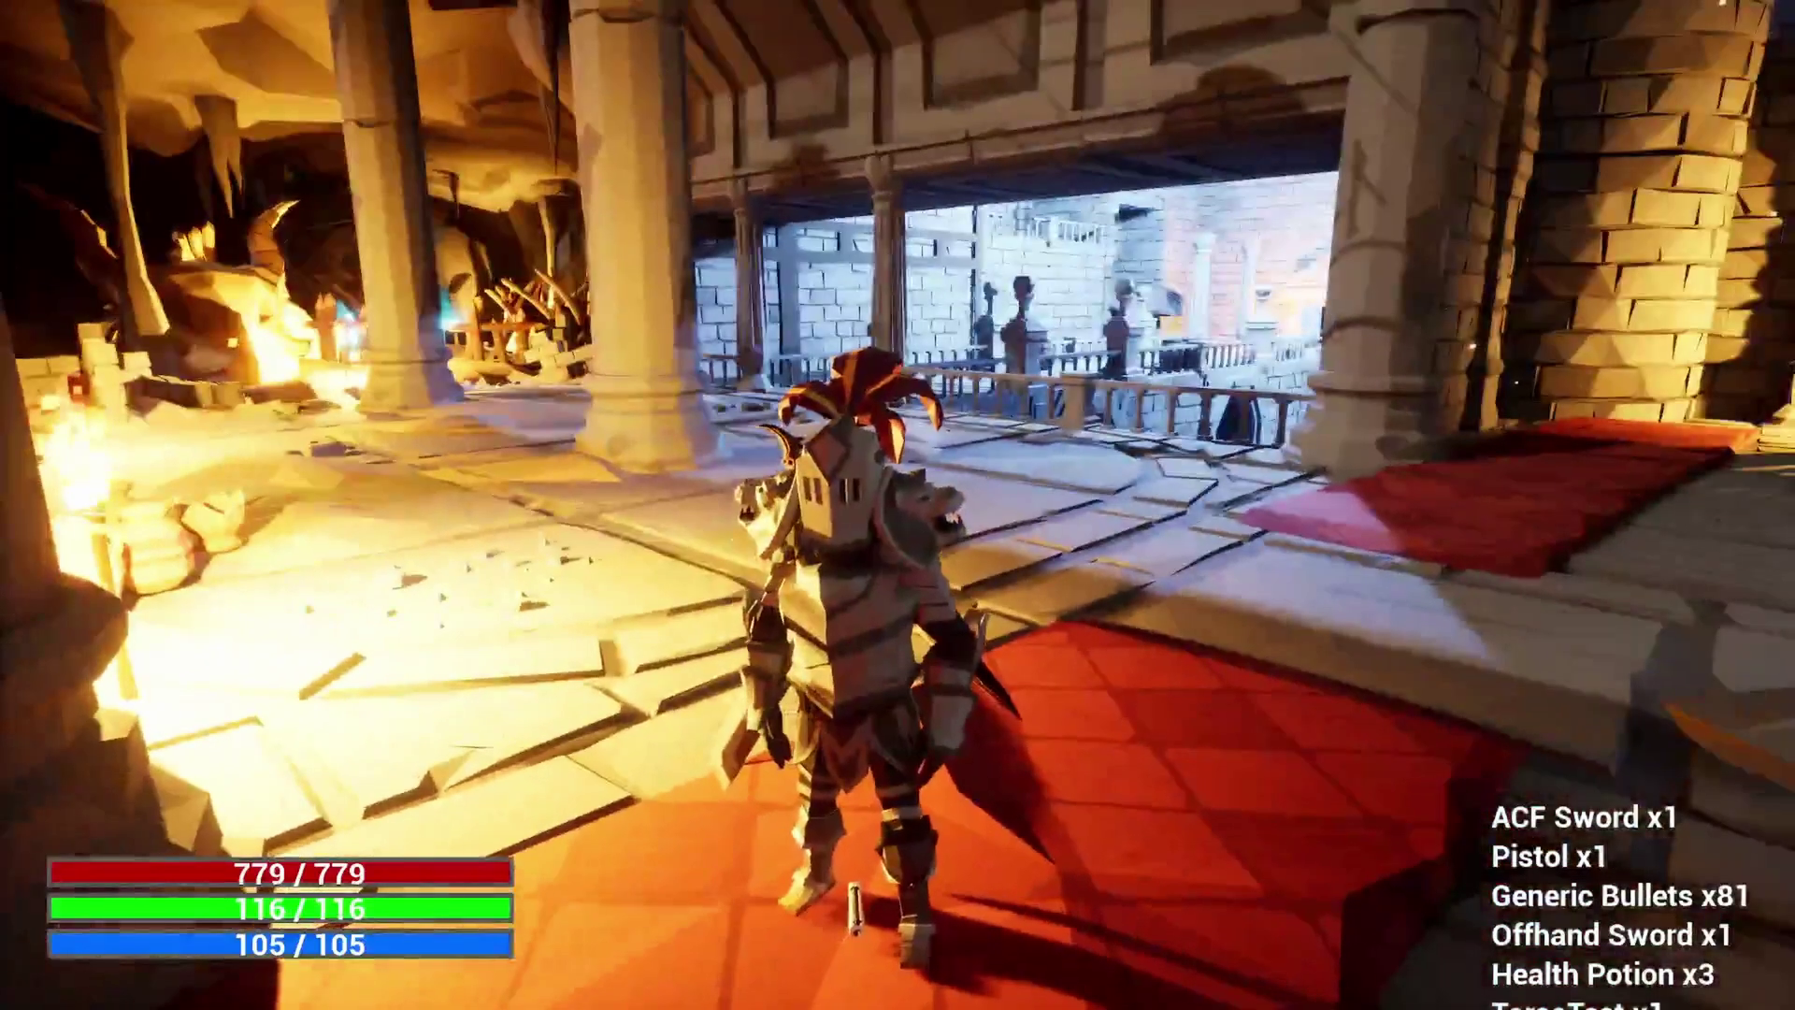
pyautogui.press('w')
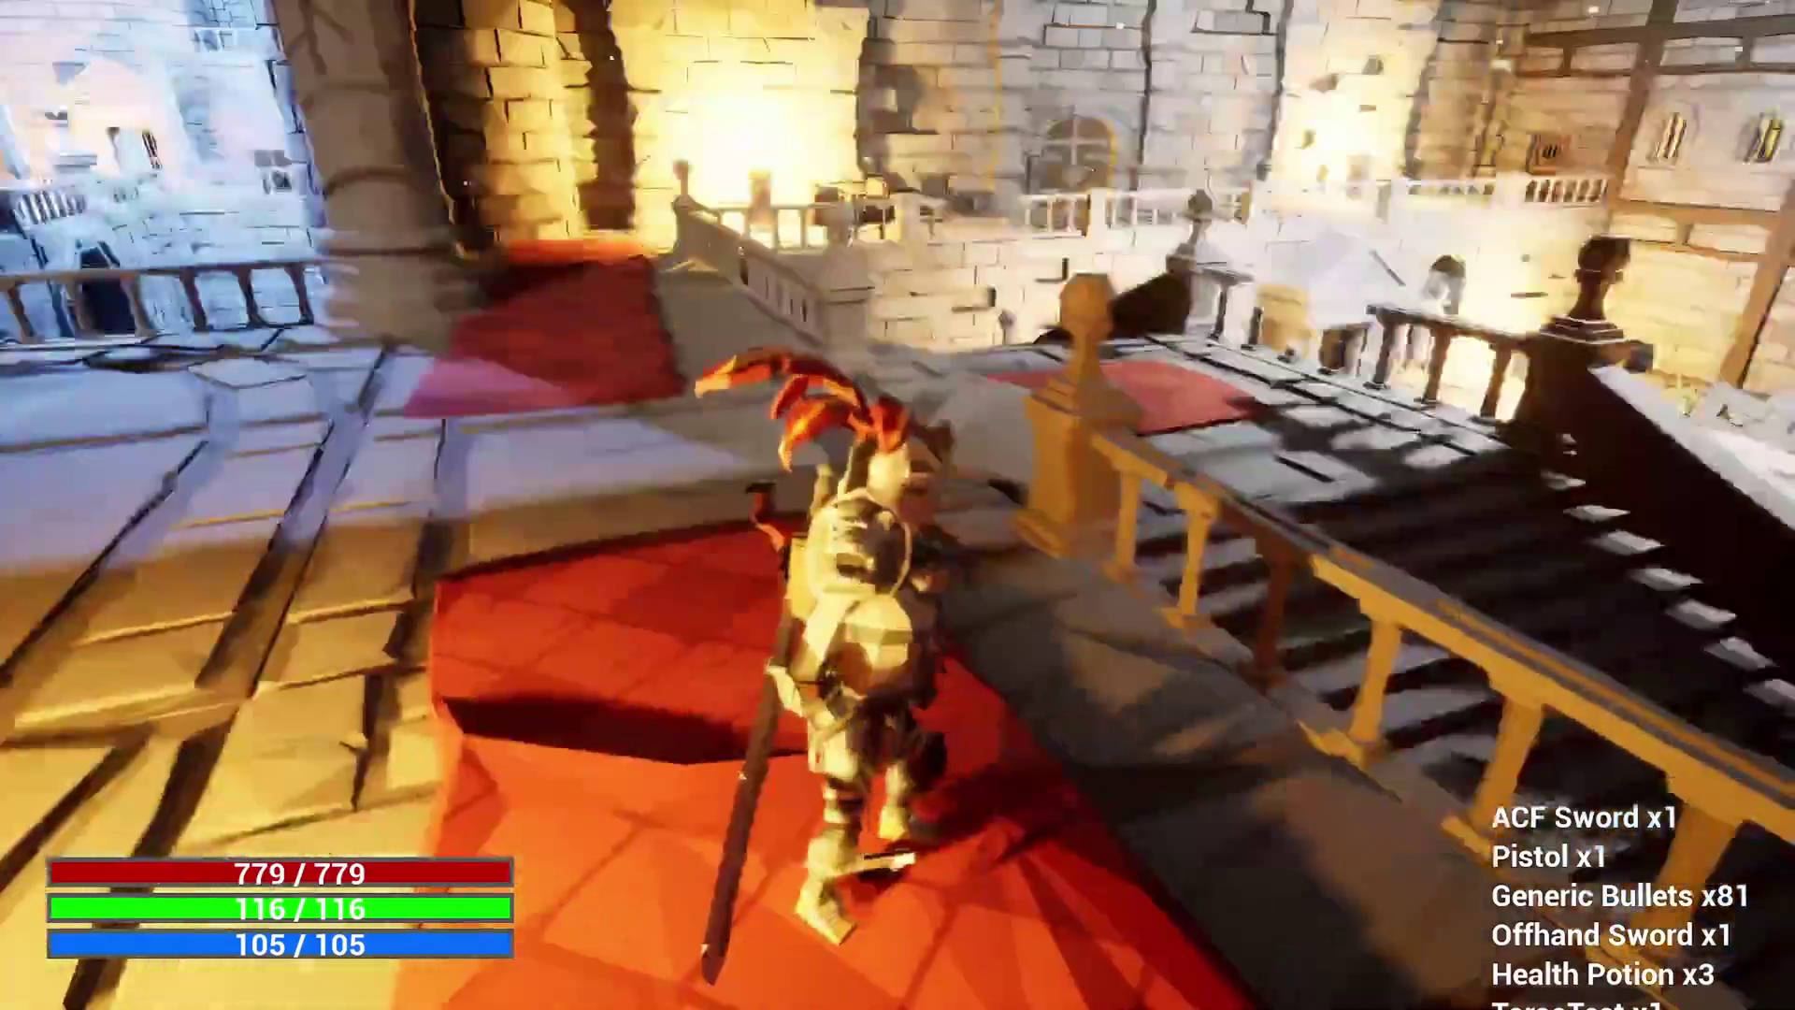
pyautogui.press('w')
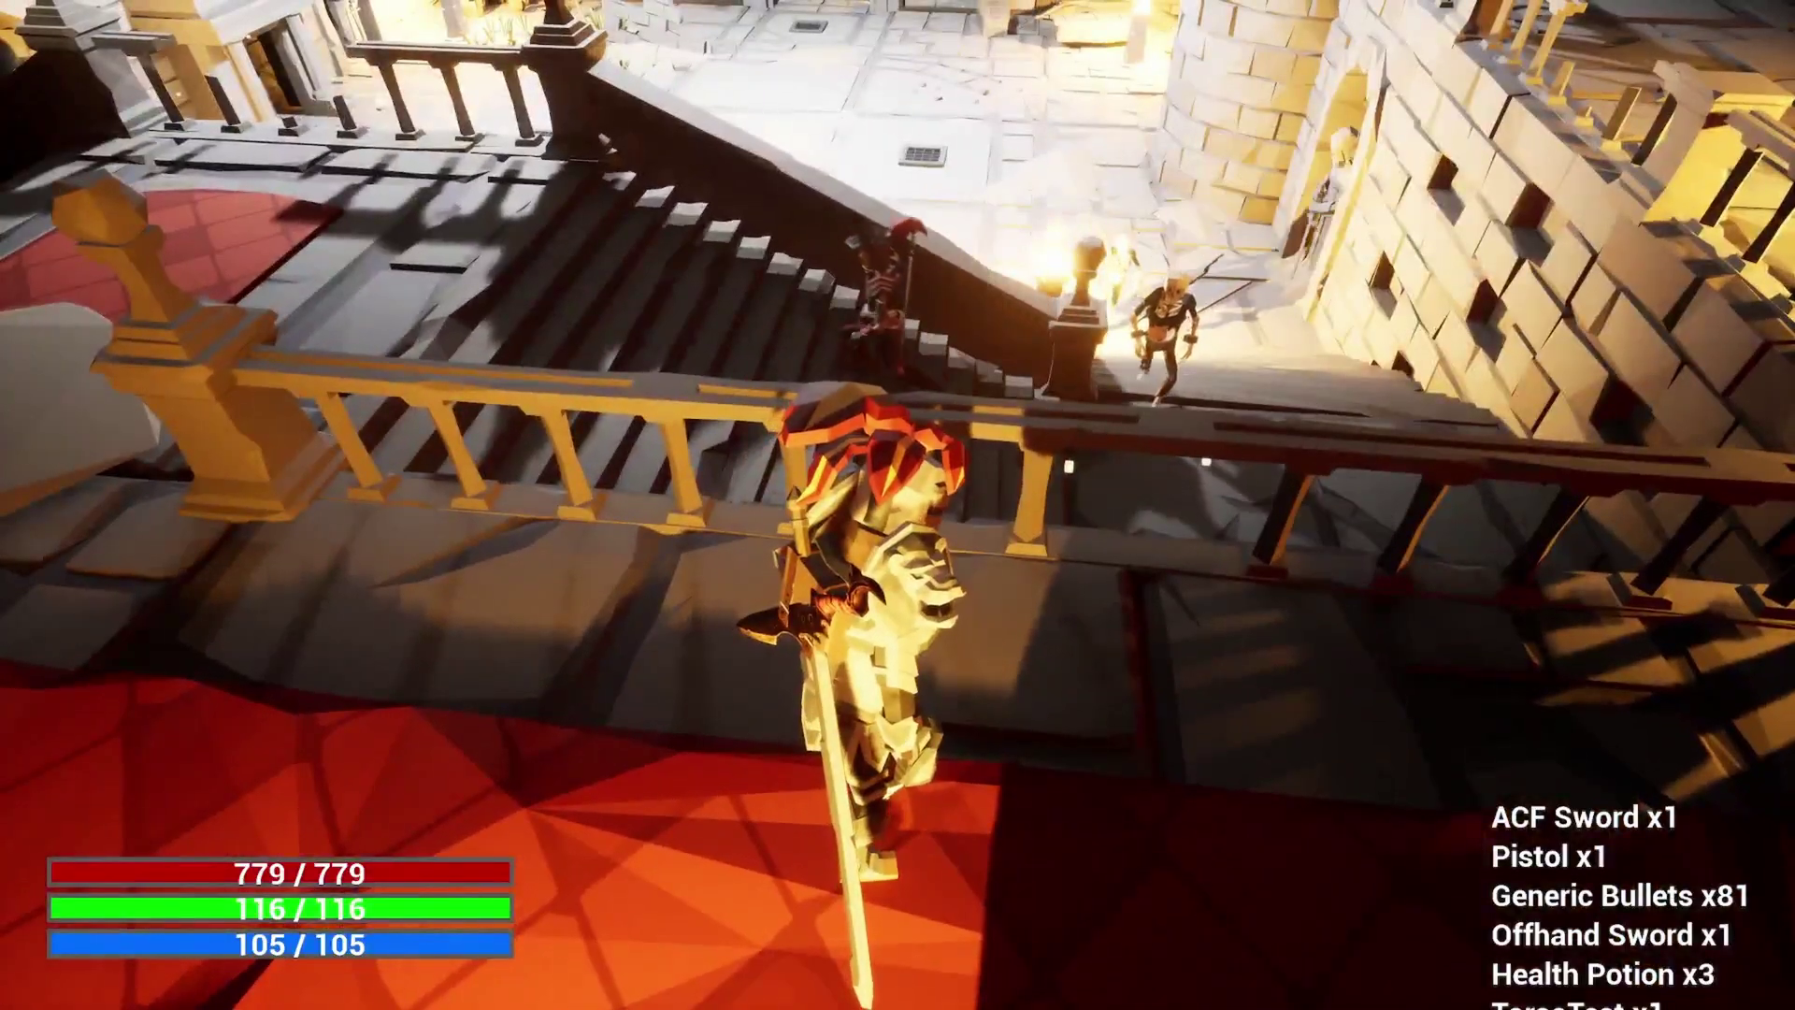
pyautogui.press('w')
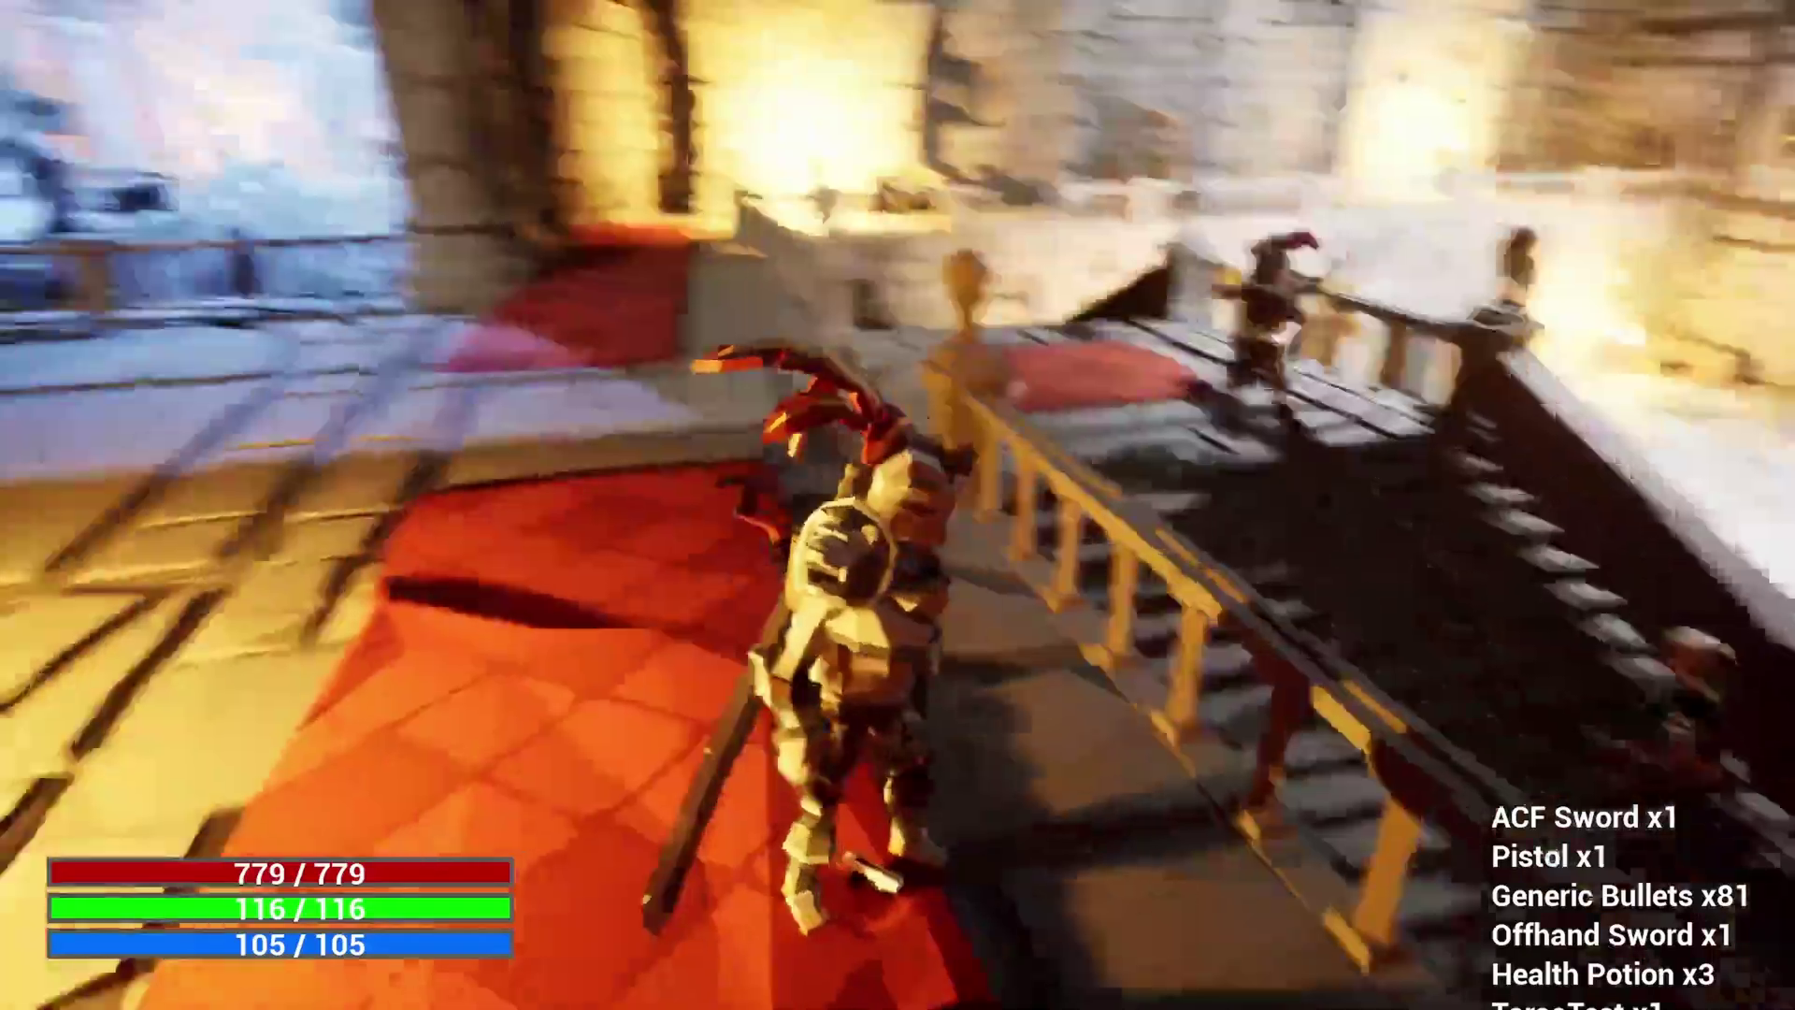
pyautogui.press('w')
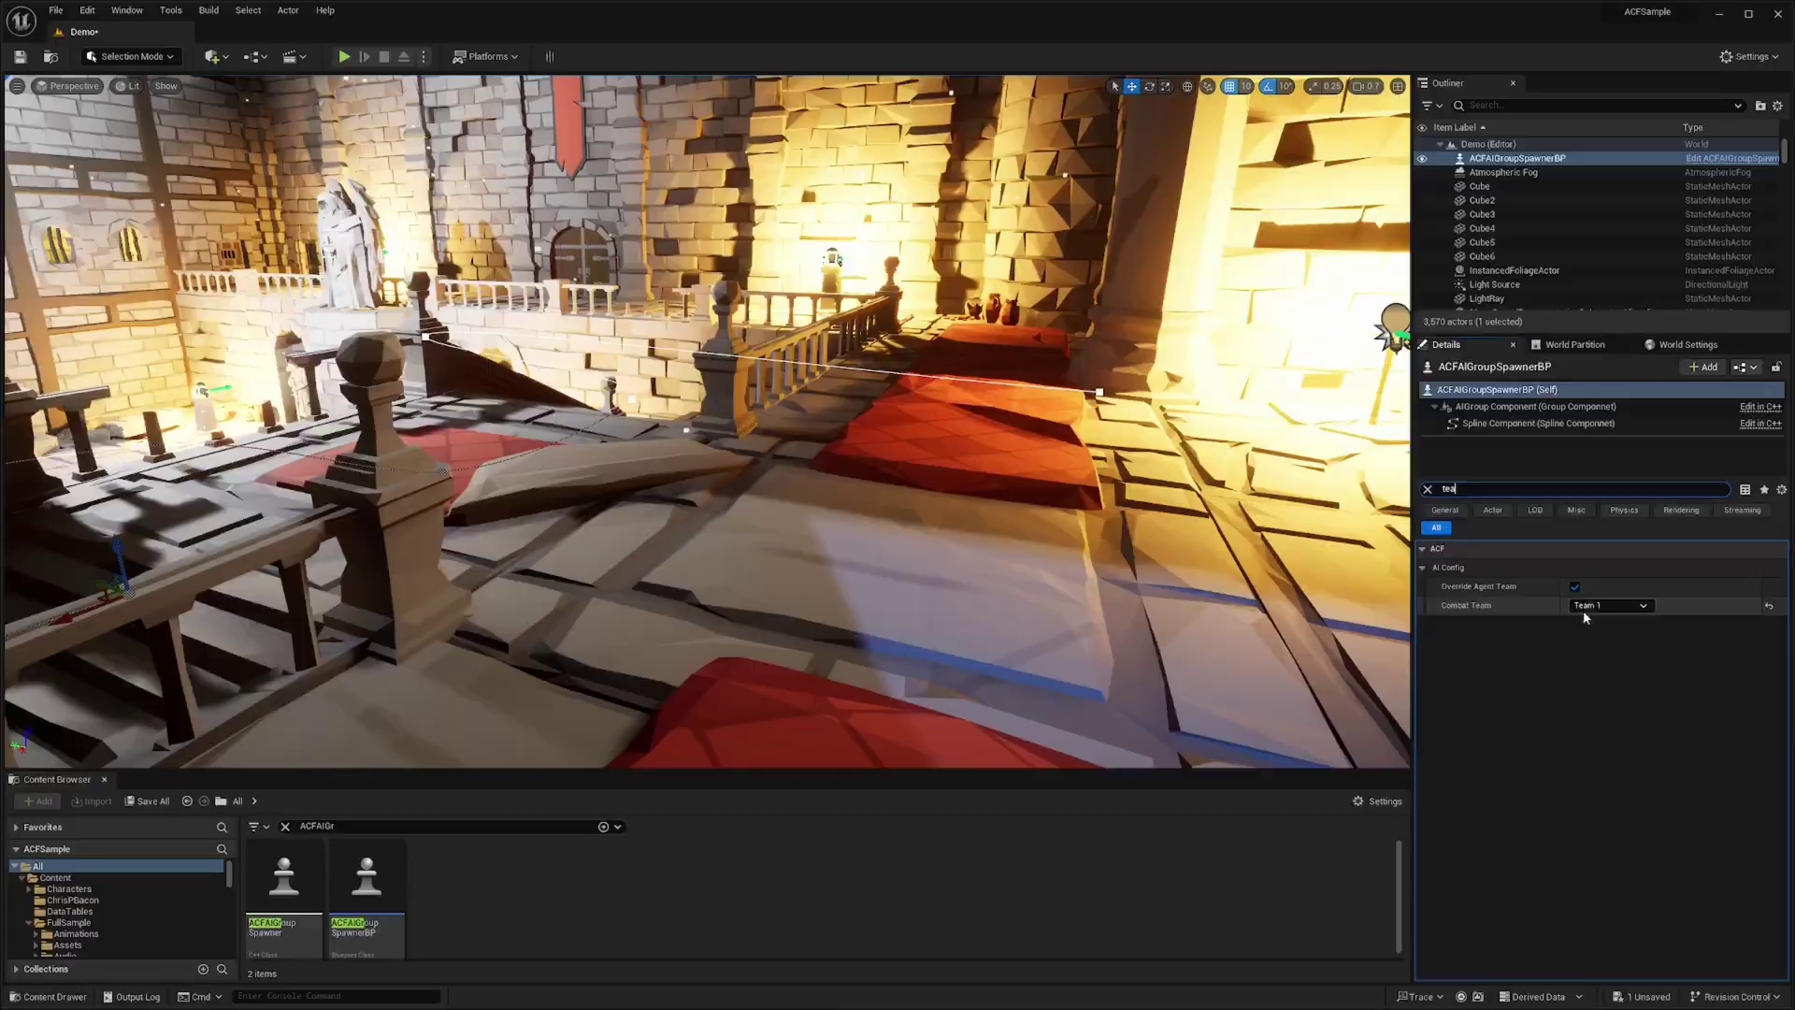
# Set the spawner's Combat Team to Team 2 with Override Agent Team enabled, and save the level.
pyautogui.click(1577, 588)
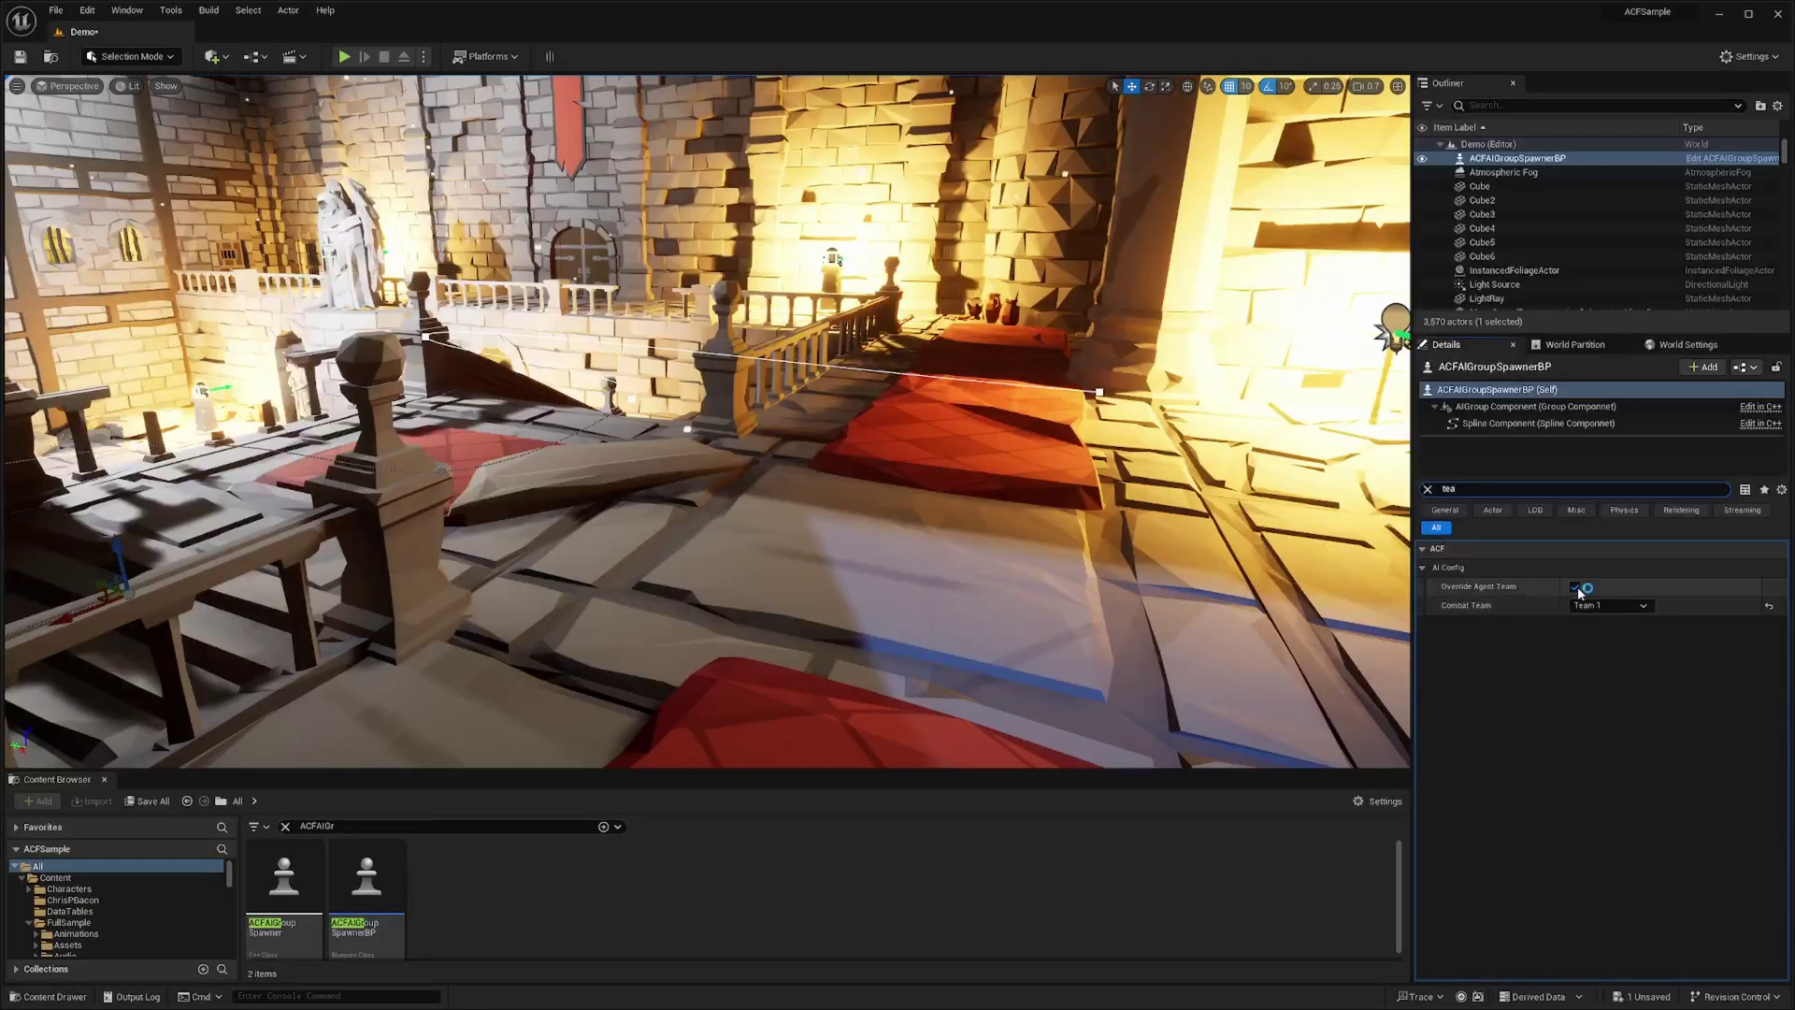
pyautogui.click(1589, 605)
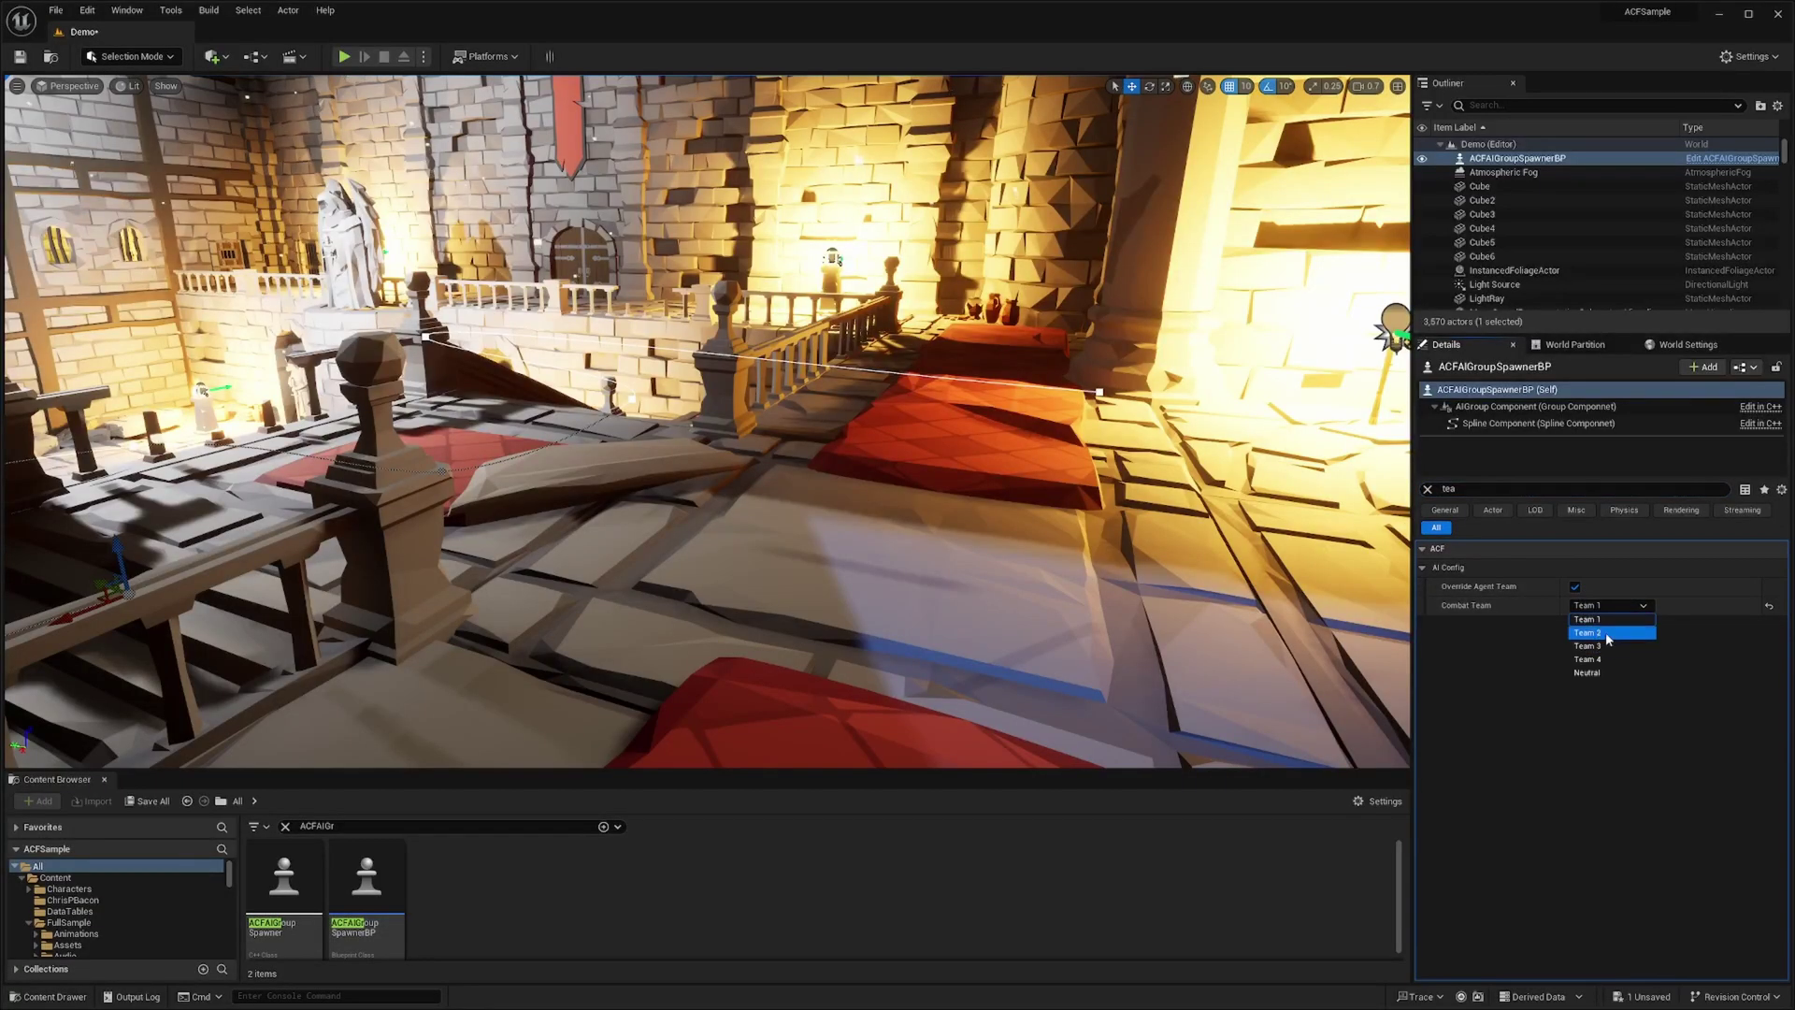
pyautogui.click(1608, 633)
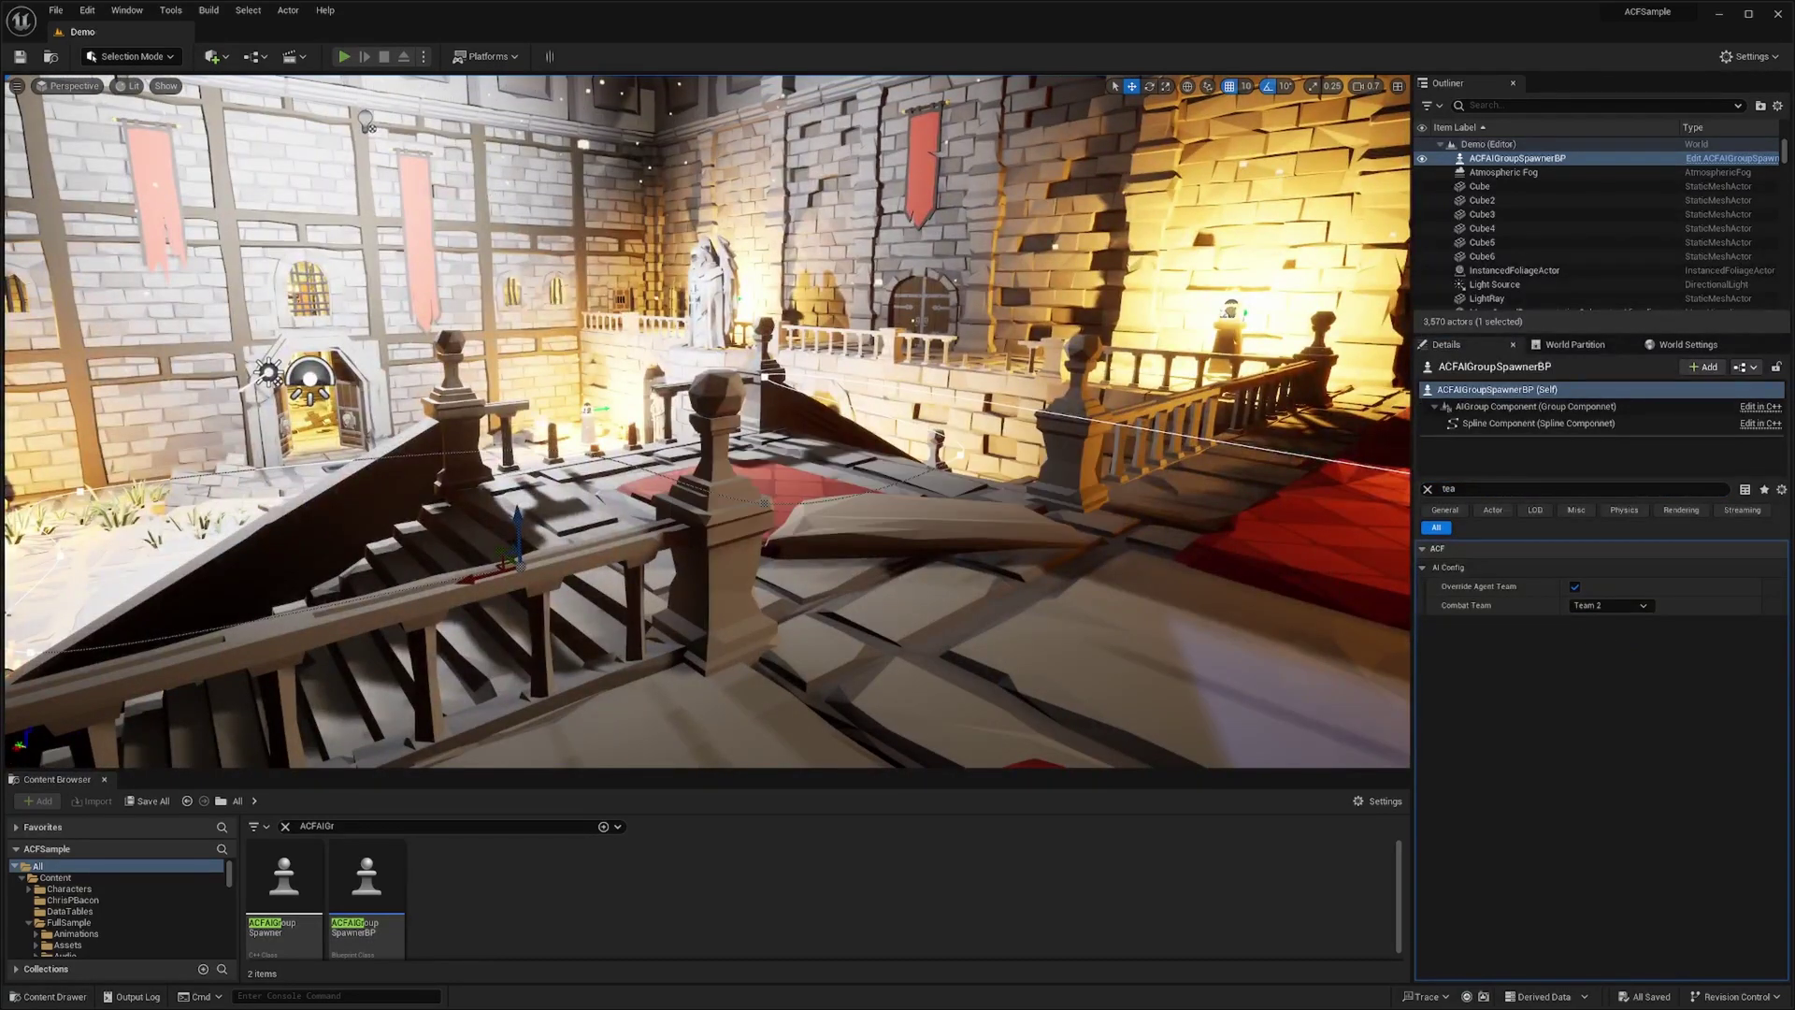
# Run a full-screen play test and engage the skeletons on the staircase with a sword swing and an aimed ranged weapon.
pyautogui.hotkey('alt', 'p')
pyautogui.press('F11')
pyautogui.press('d')
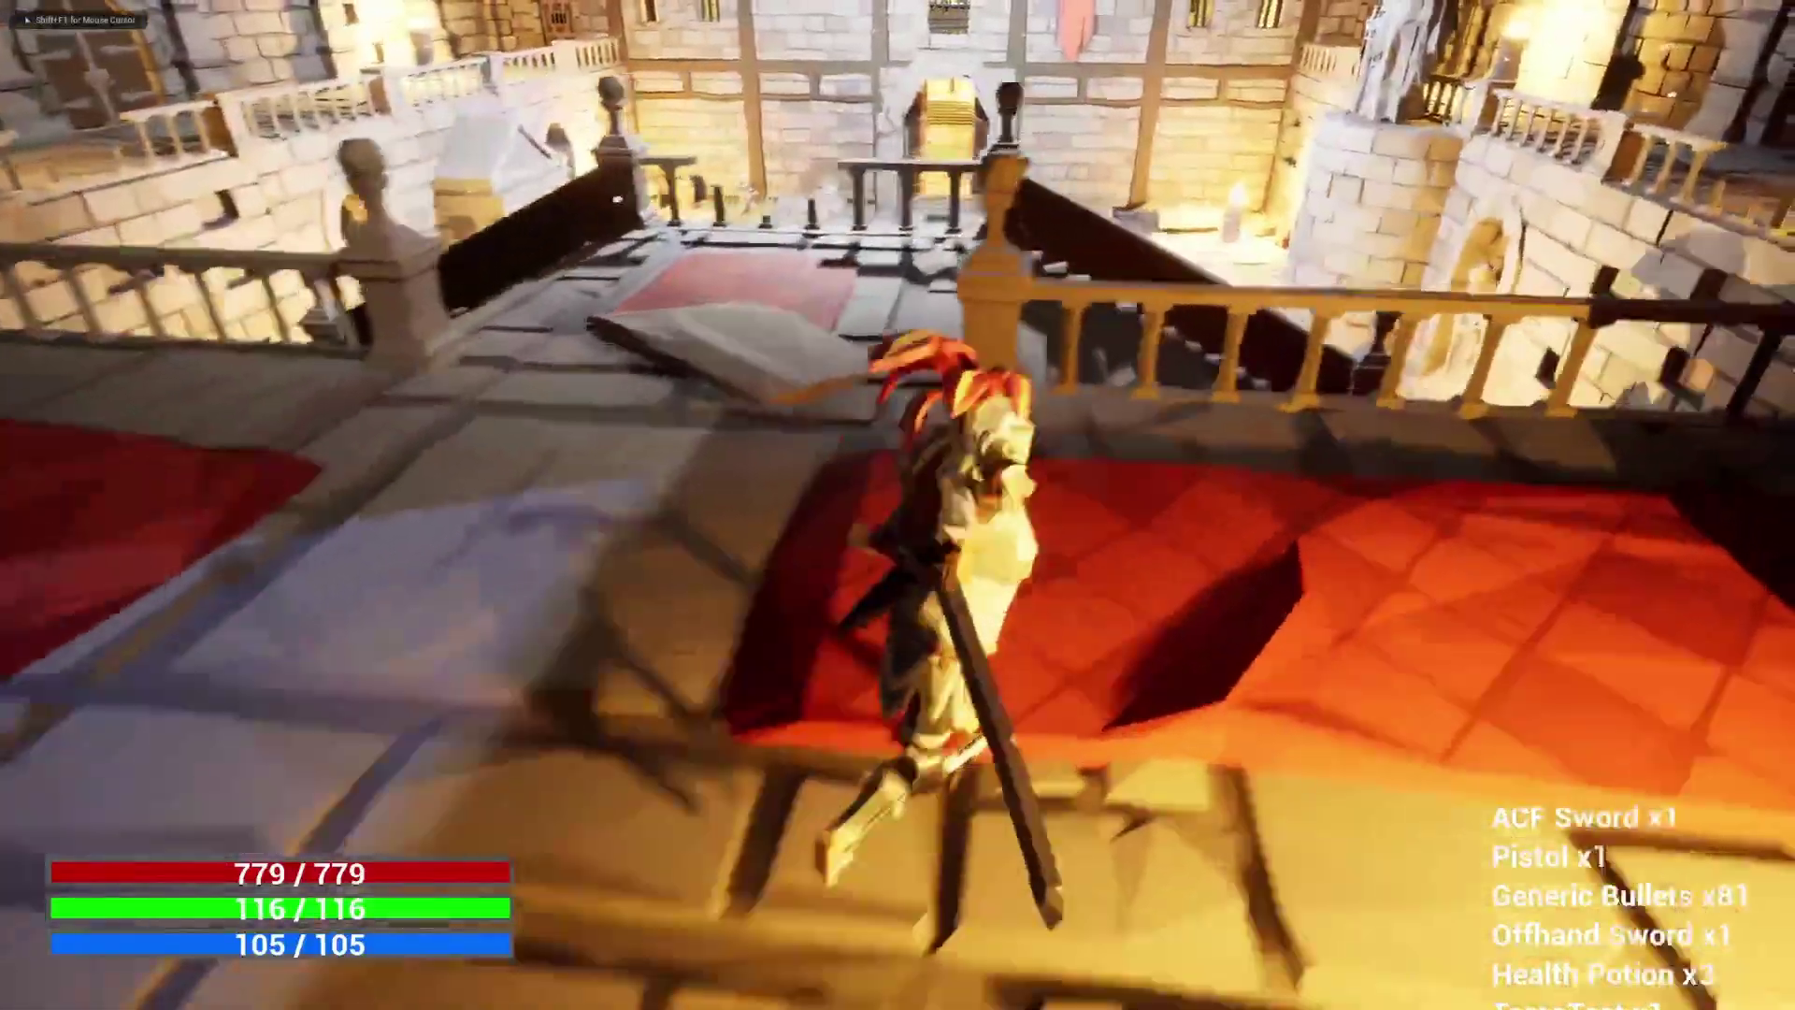
pyautogui.click(898, 504)
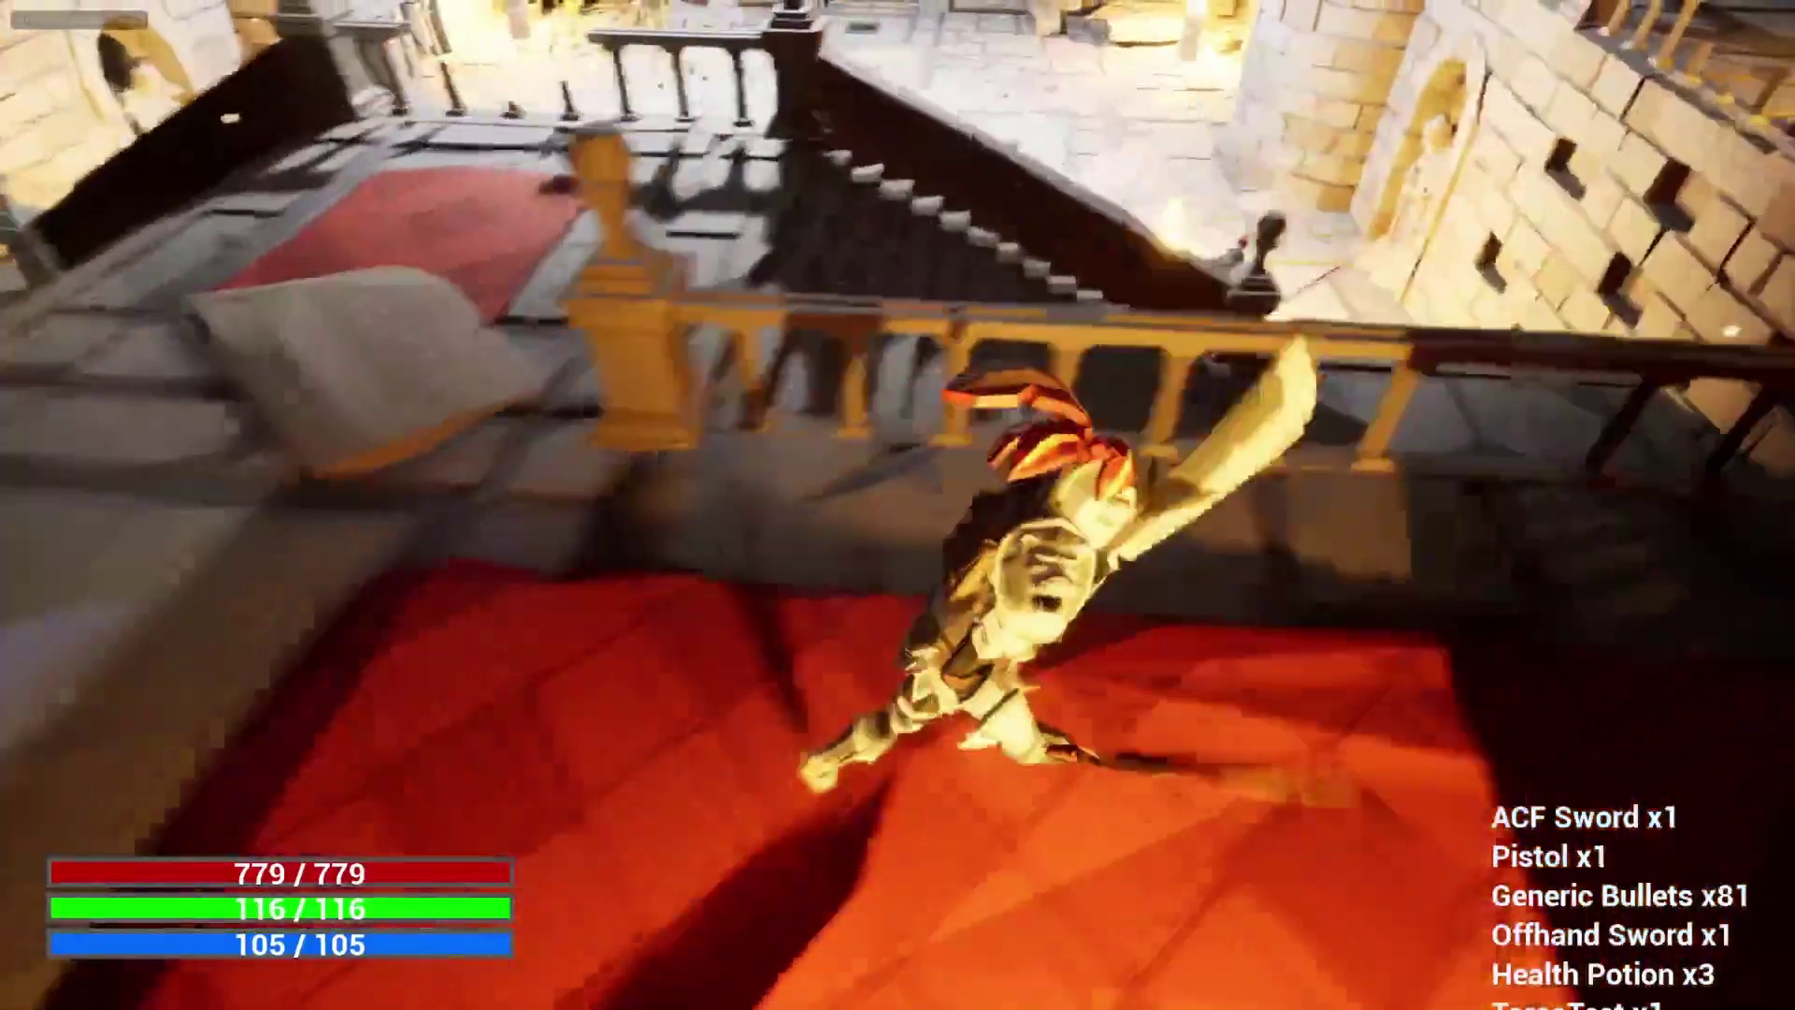
pyautogui.rightClick(875, 505)
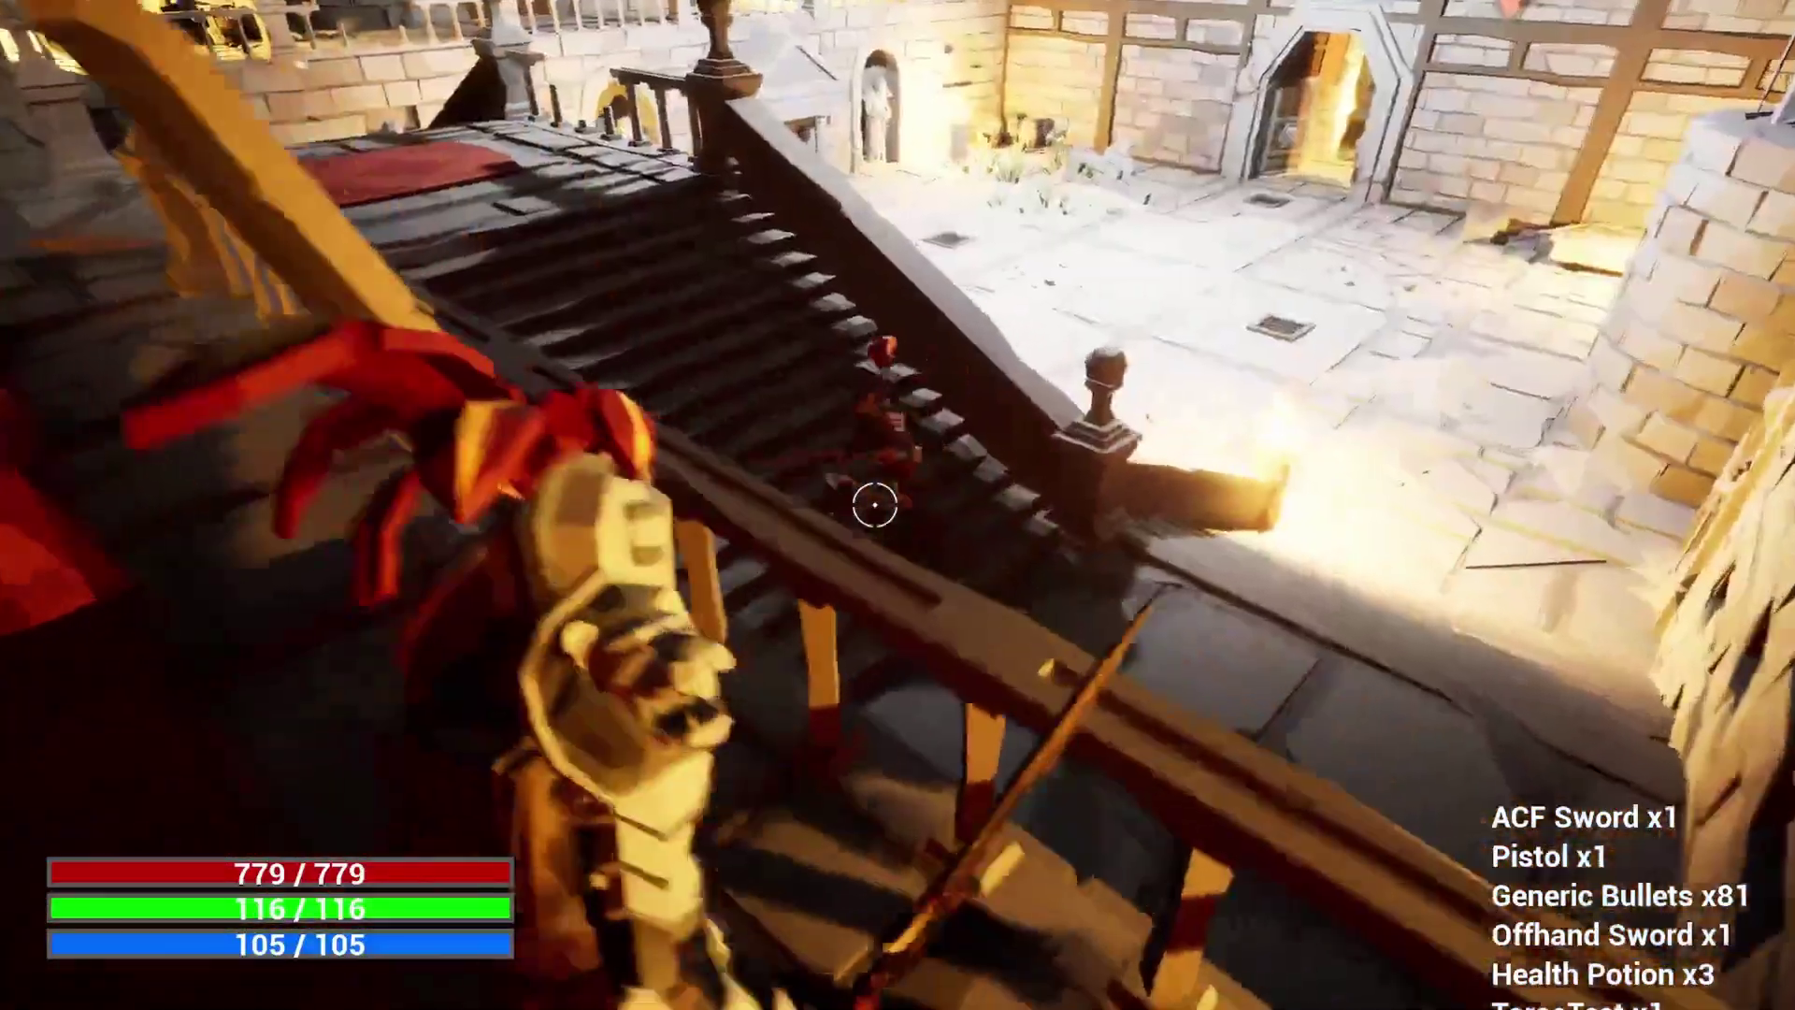
pyautogui.press('a')
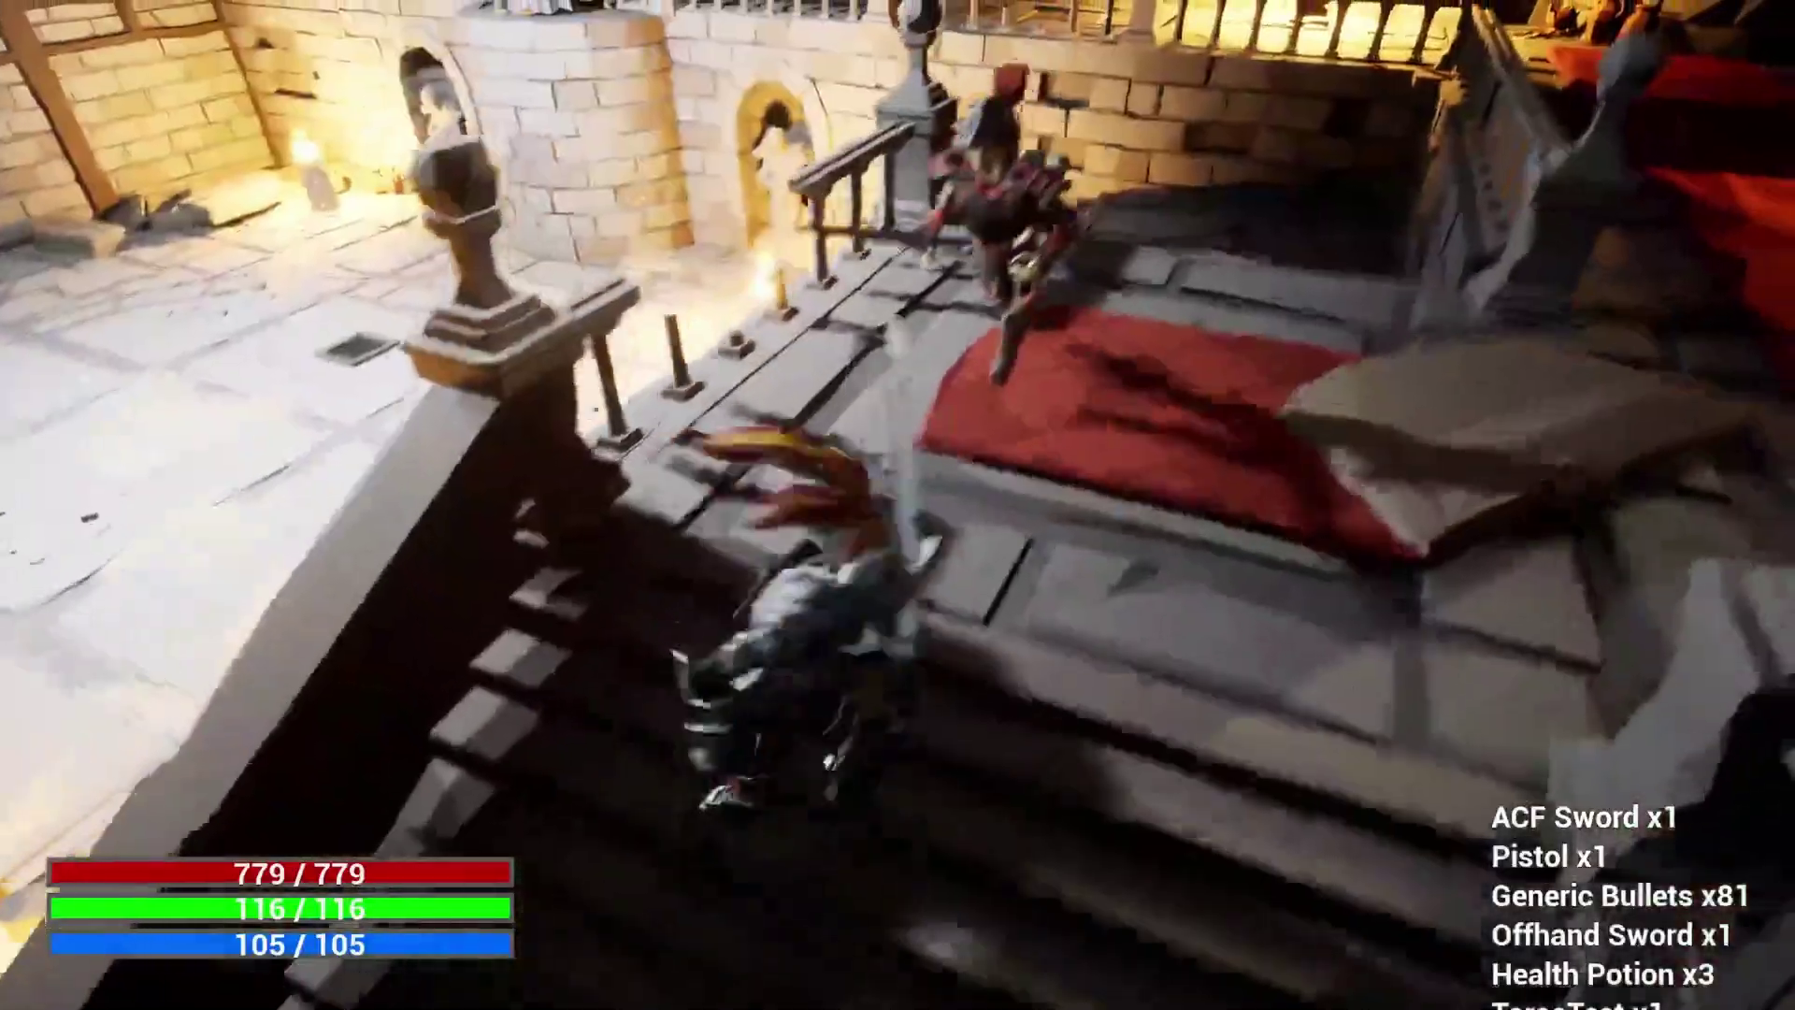
pyautogui.press('w')
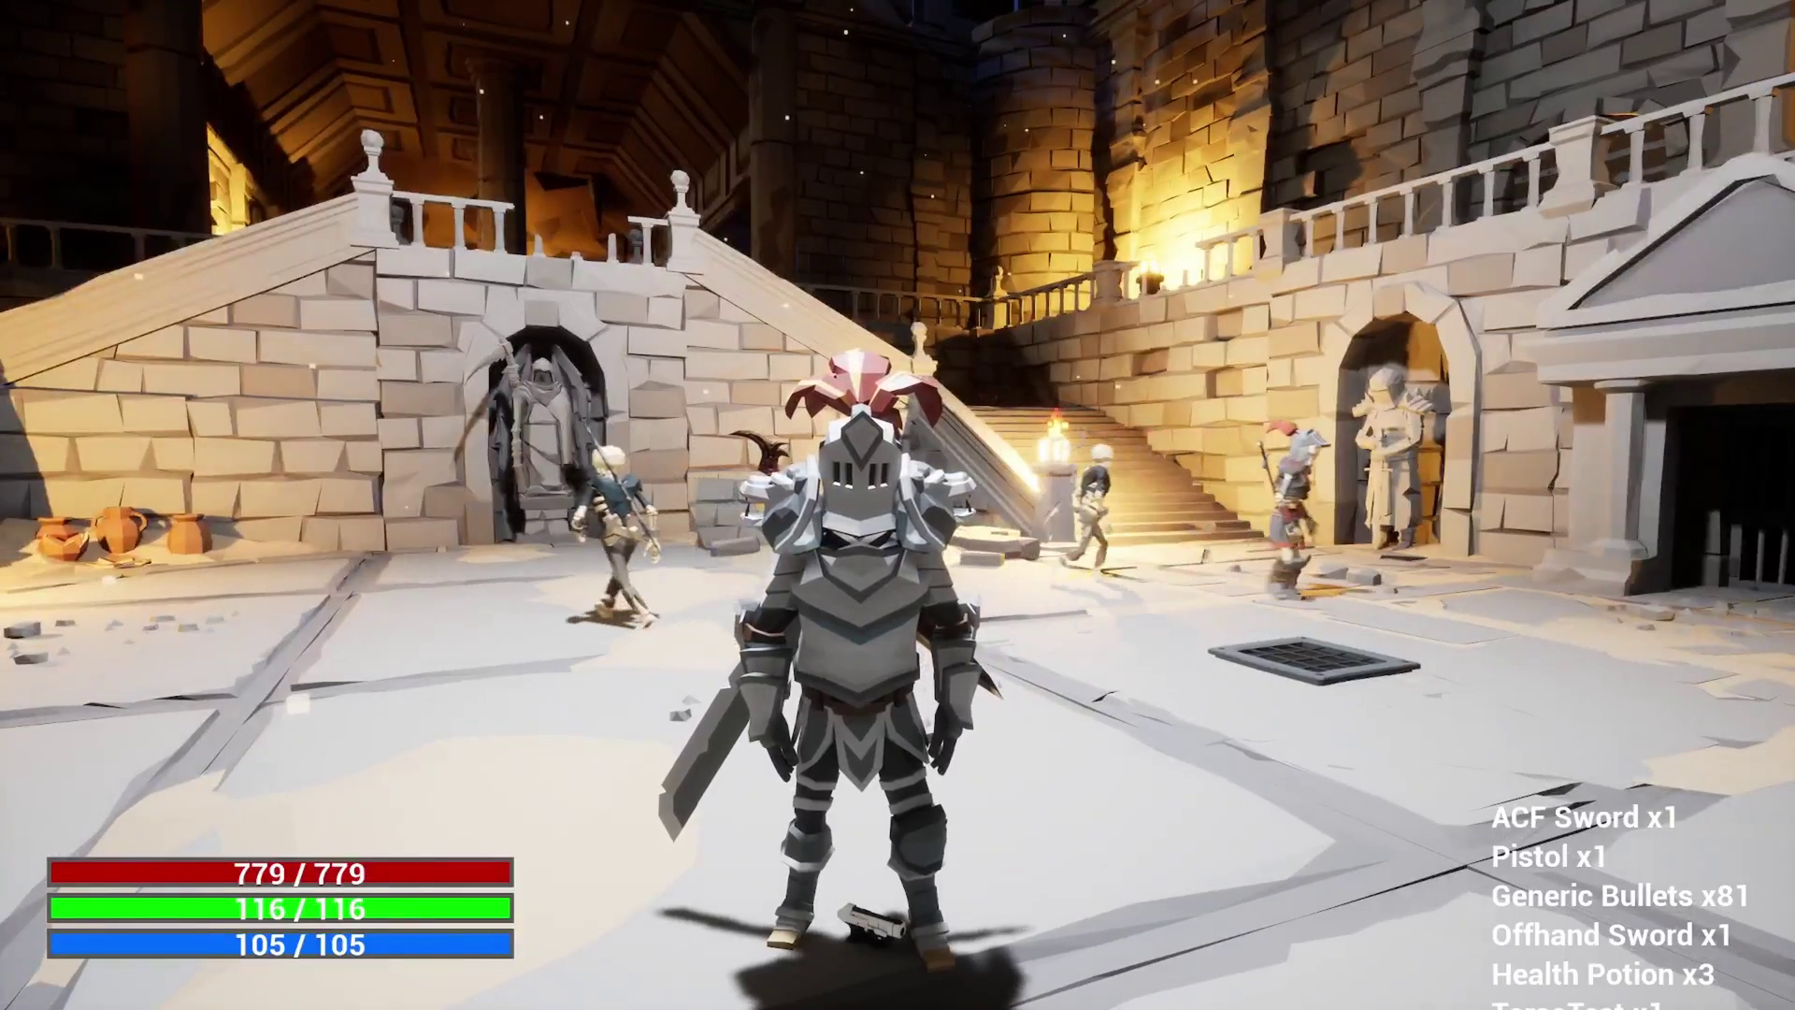
# Move and look around the courtyard in play mode to observe the skeleton group patrolling between the walls and ruins.
pyautogui.press('w')
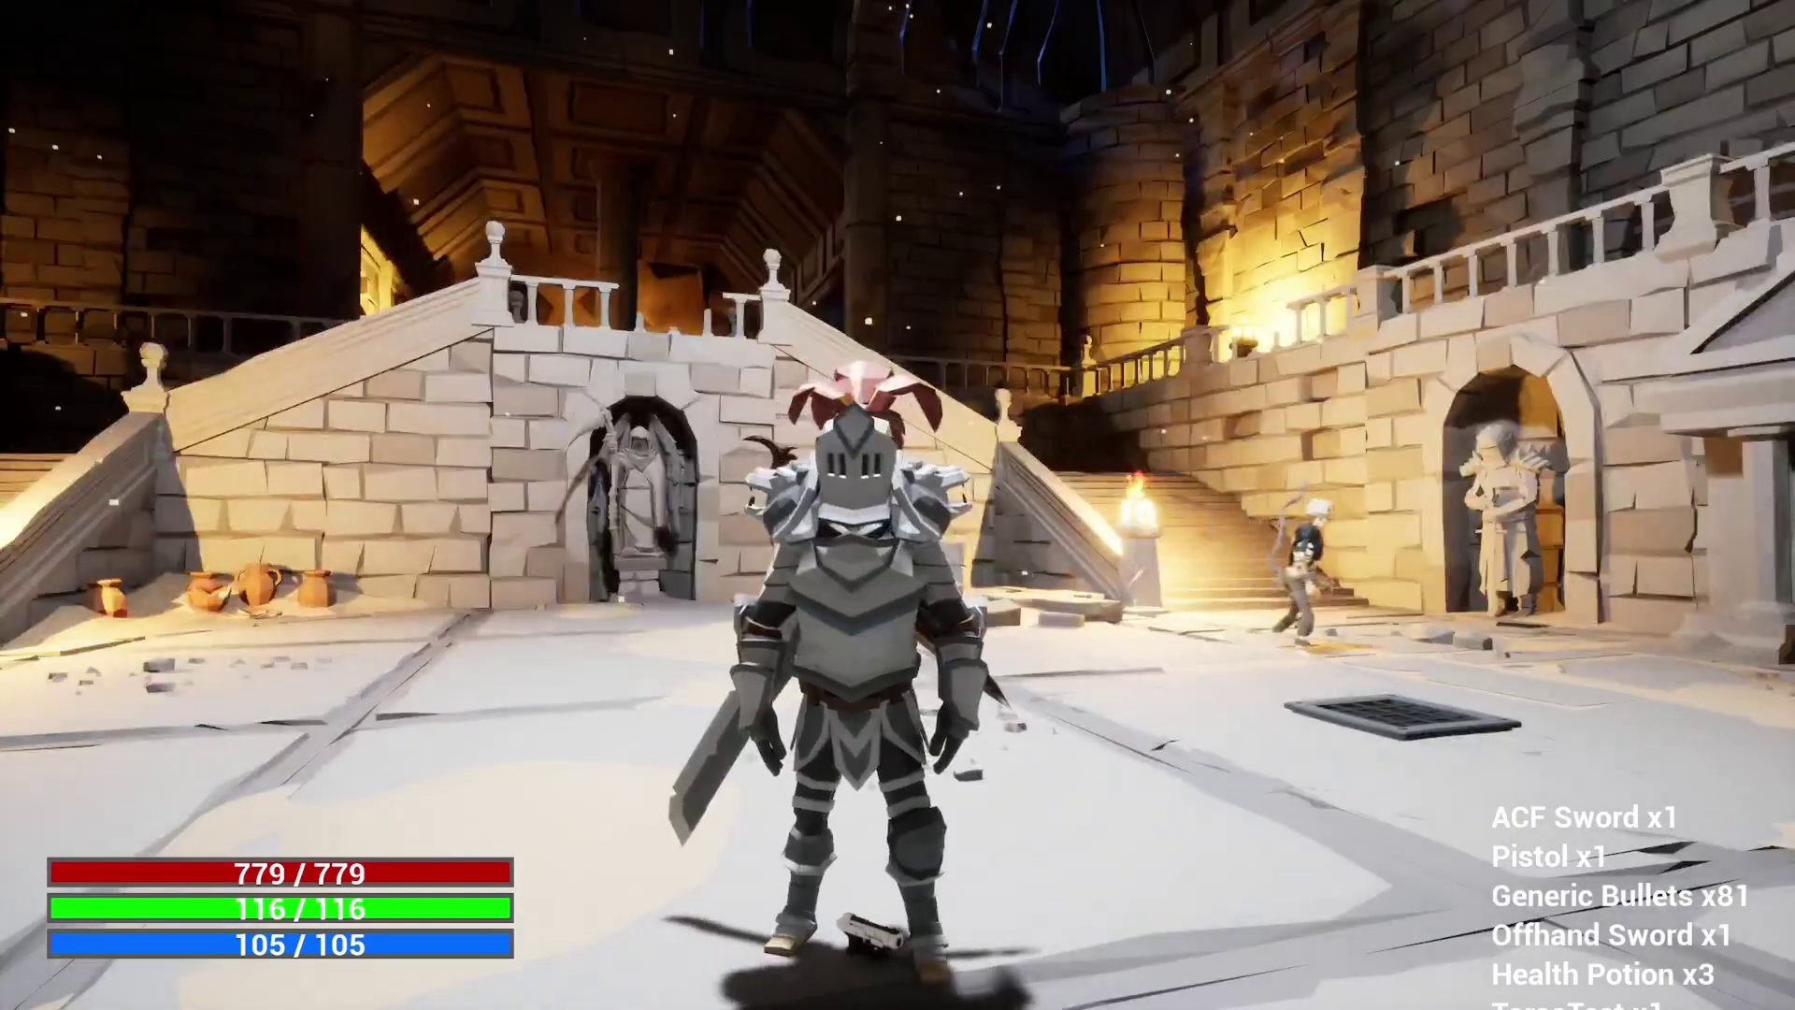
pyautogui.press('w')
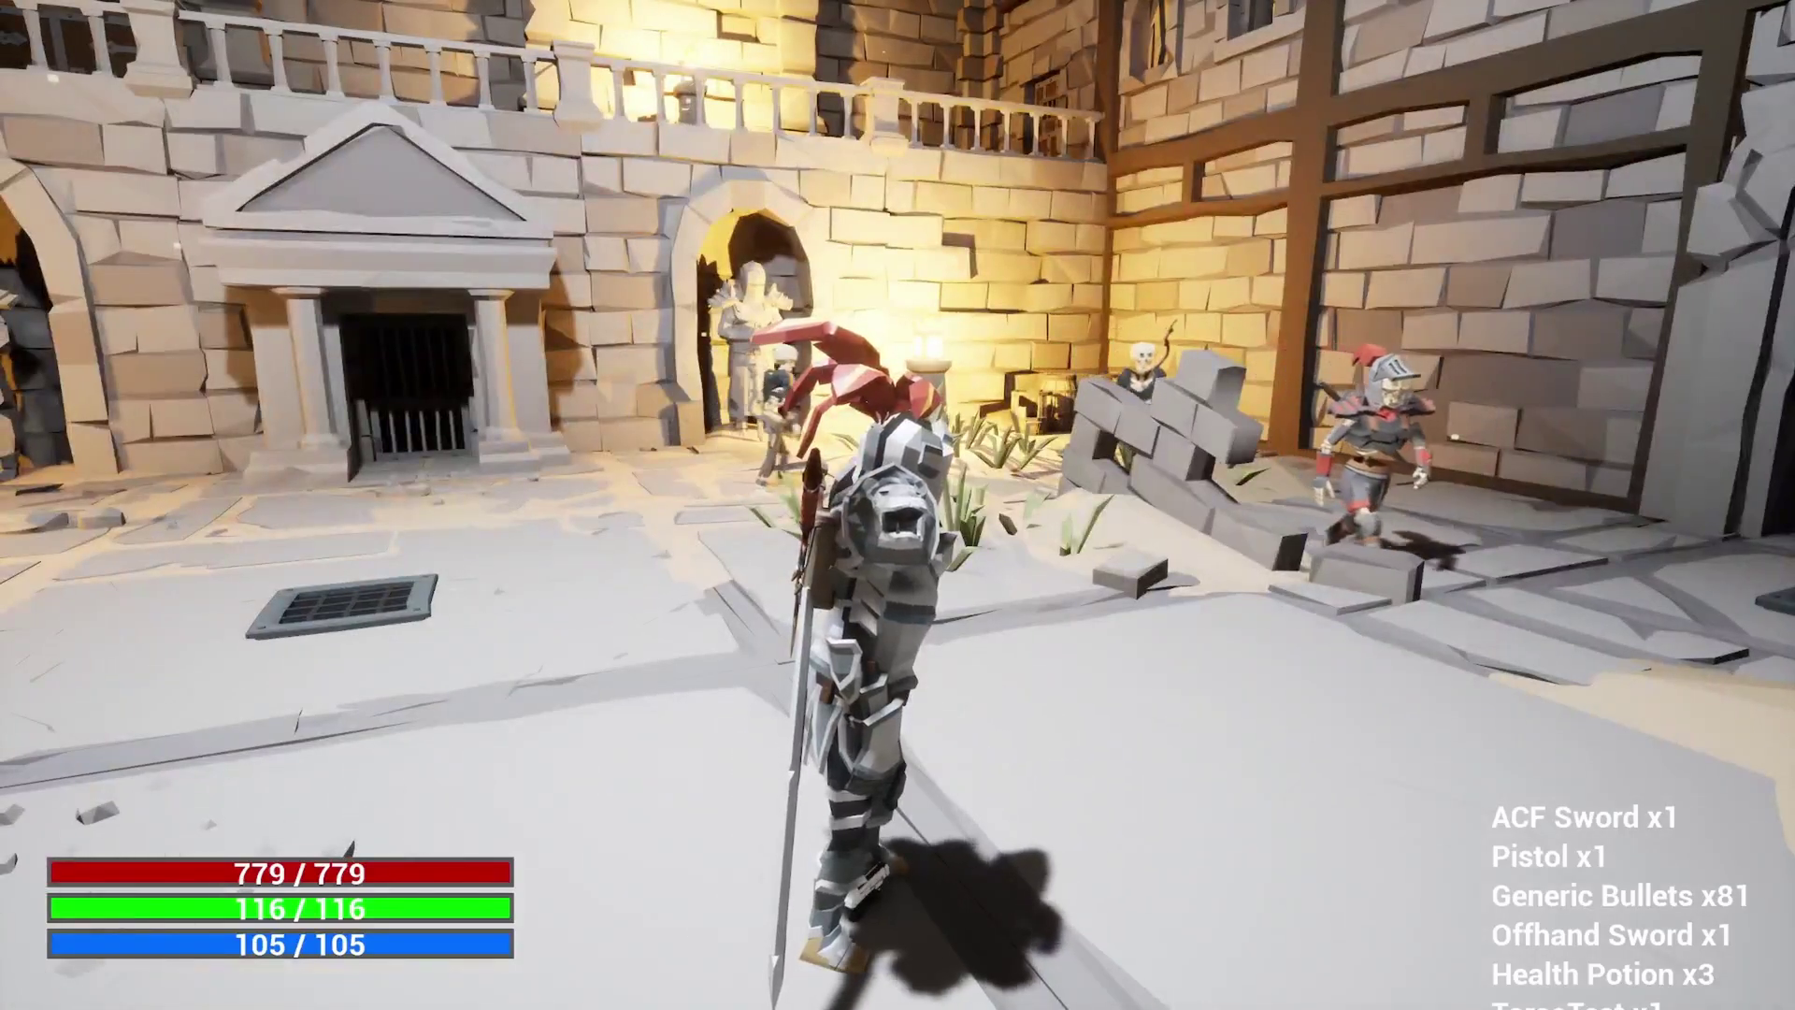
pyautogui.press('s')
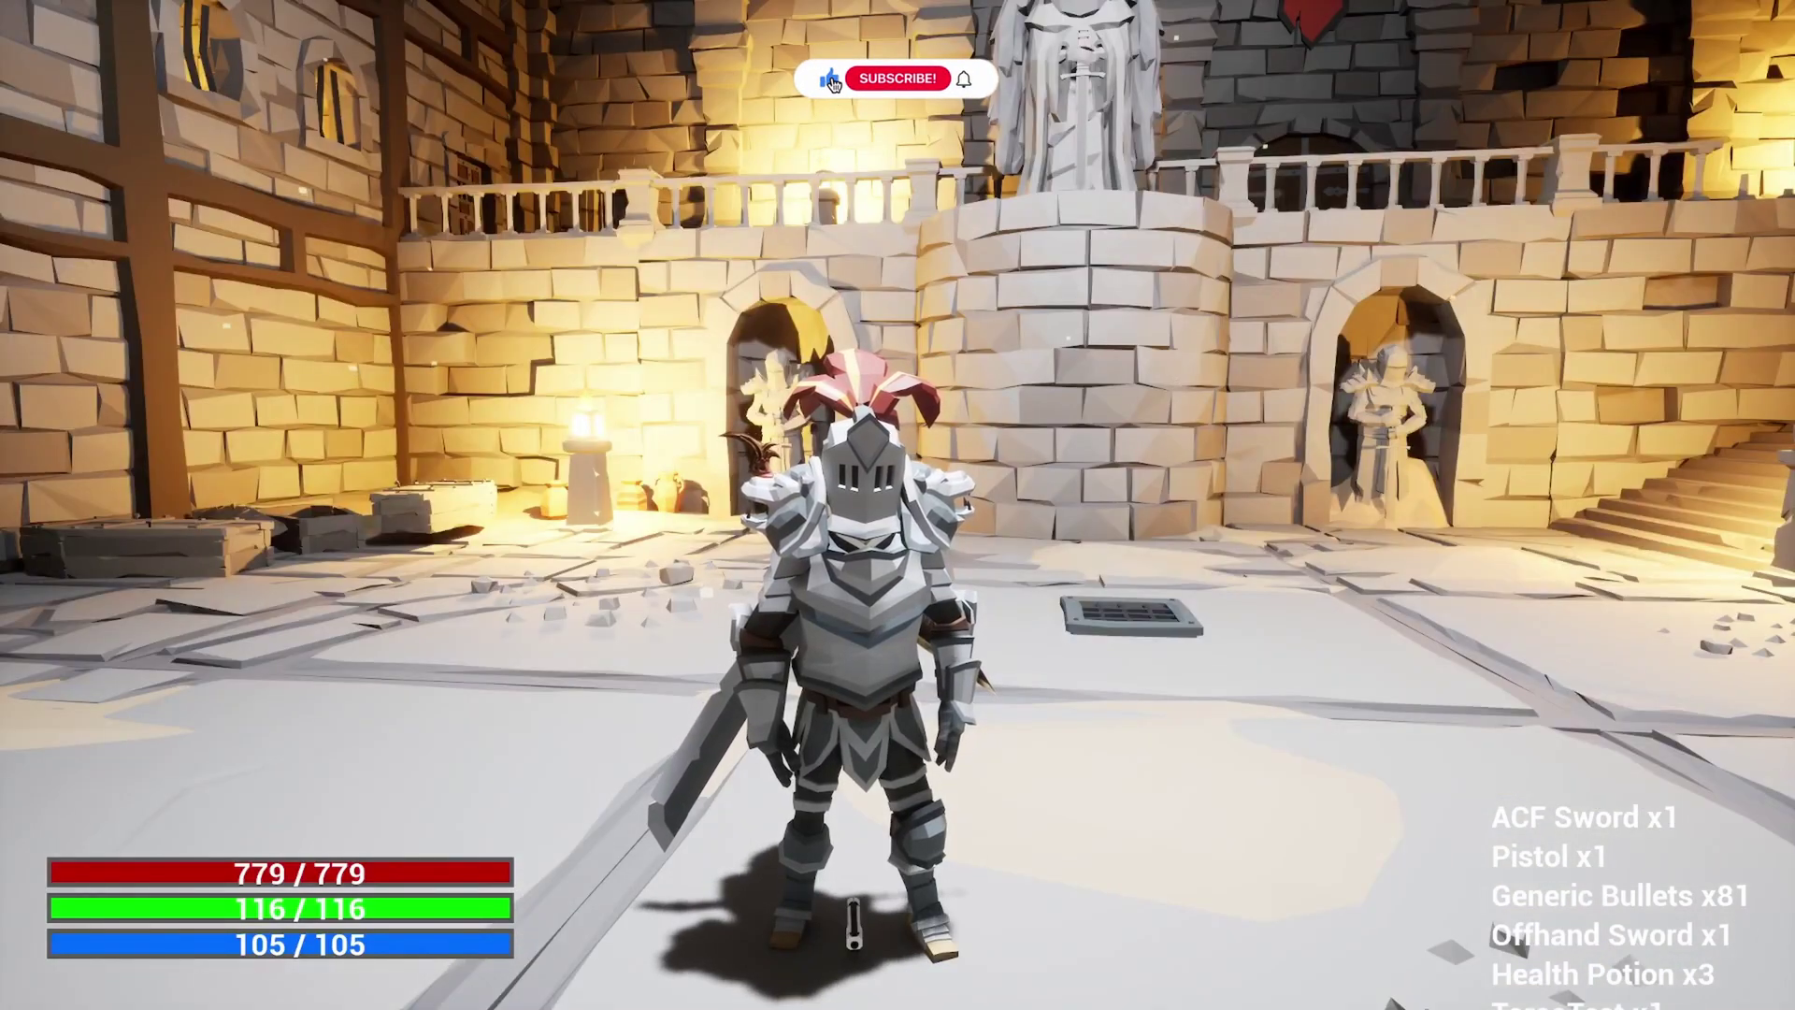
pyautogui.press('w')
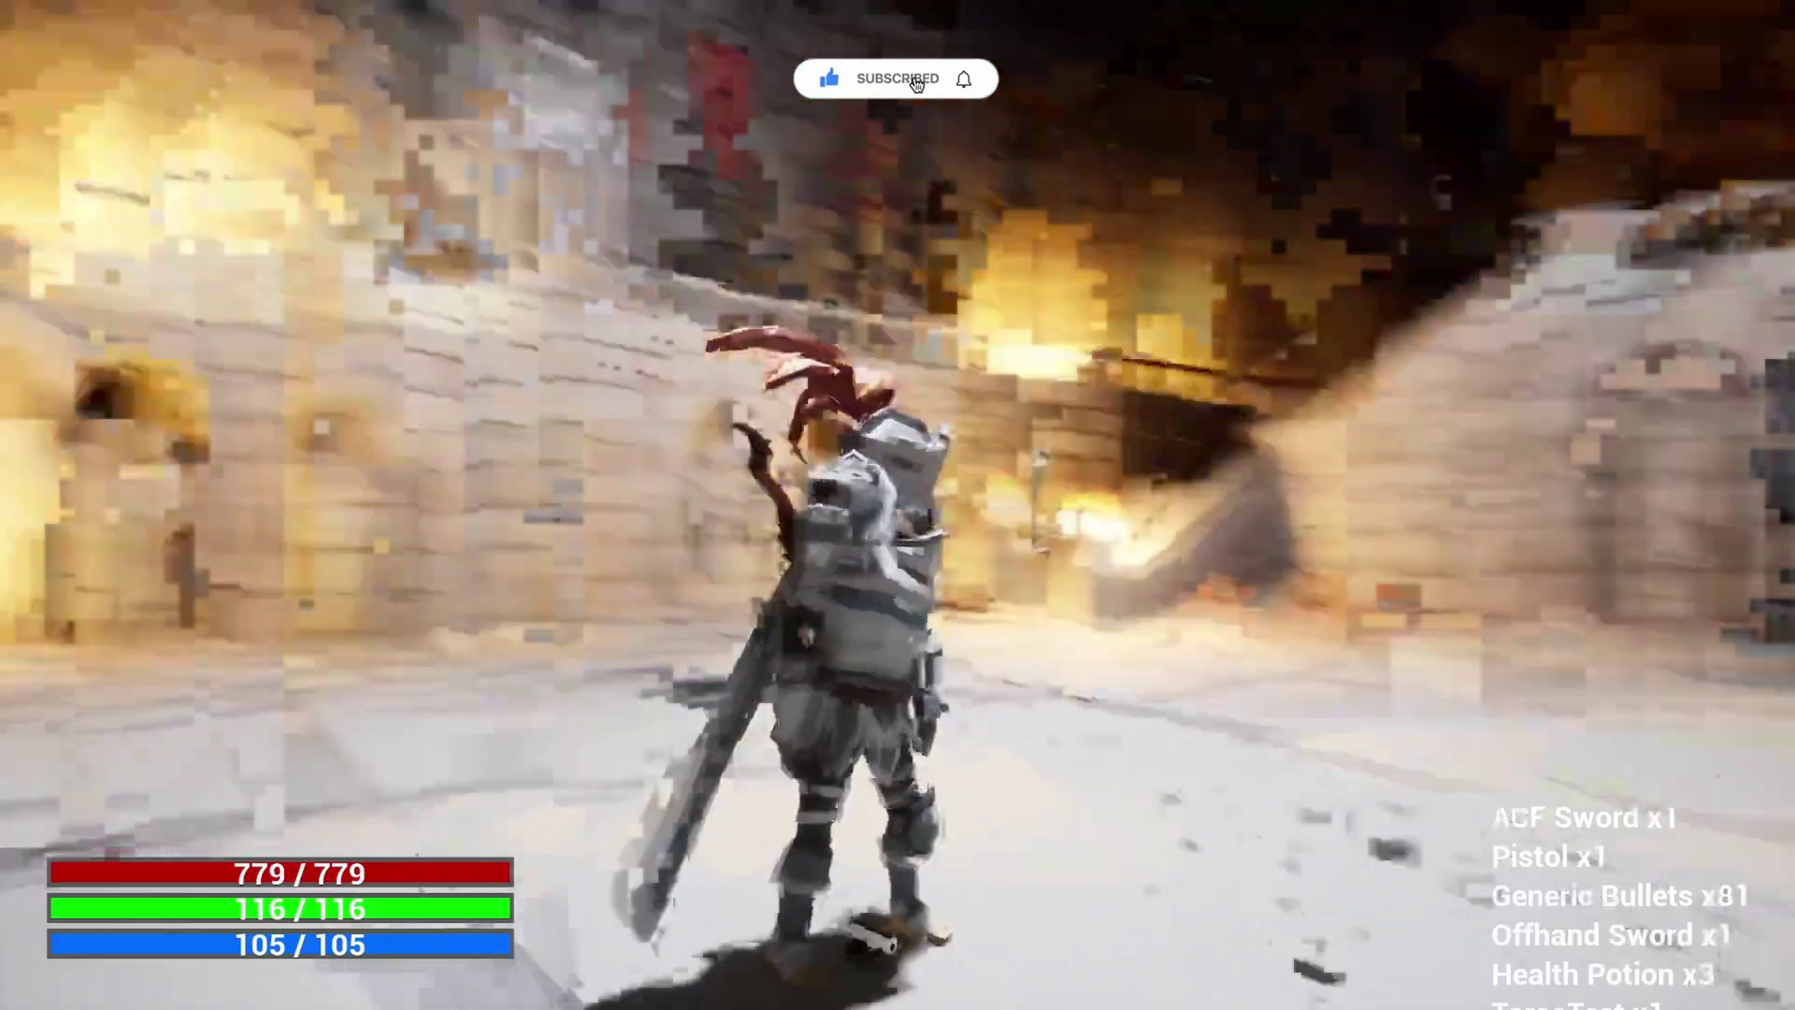